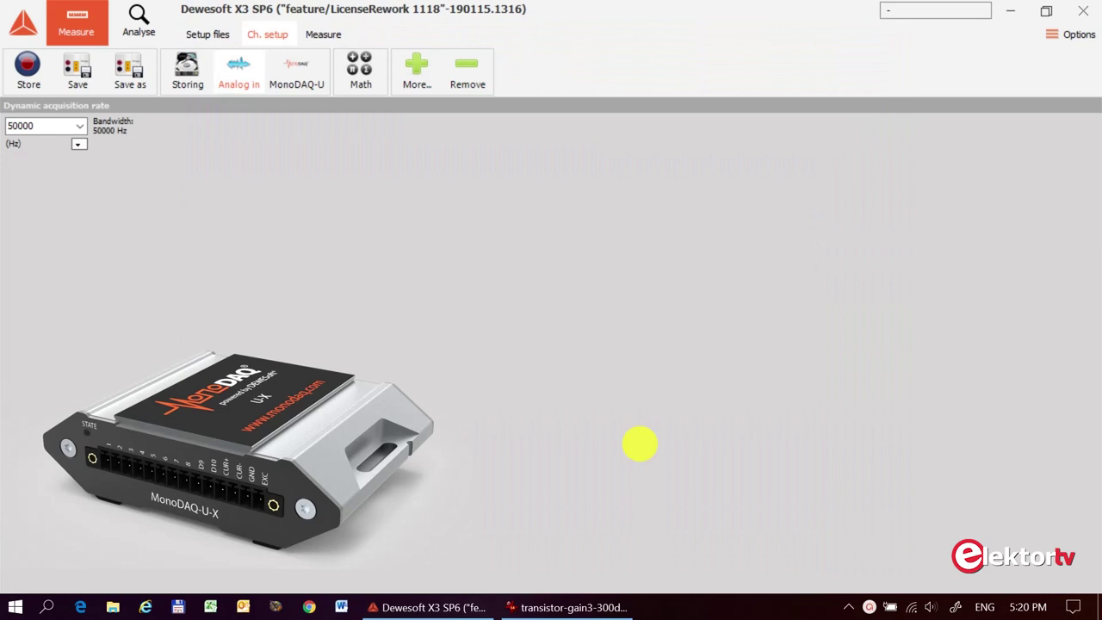
Review the transistor circuit diagram, then return to the MonoDAQ-U channel setup table
left_click(566, 610)
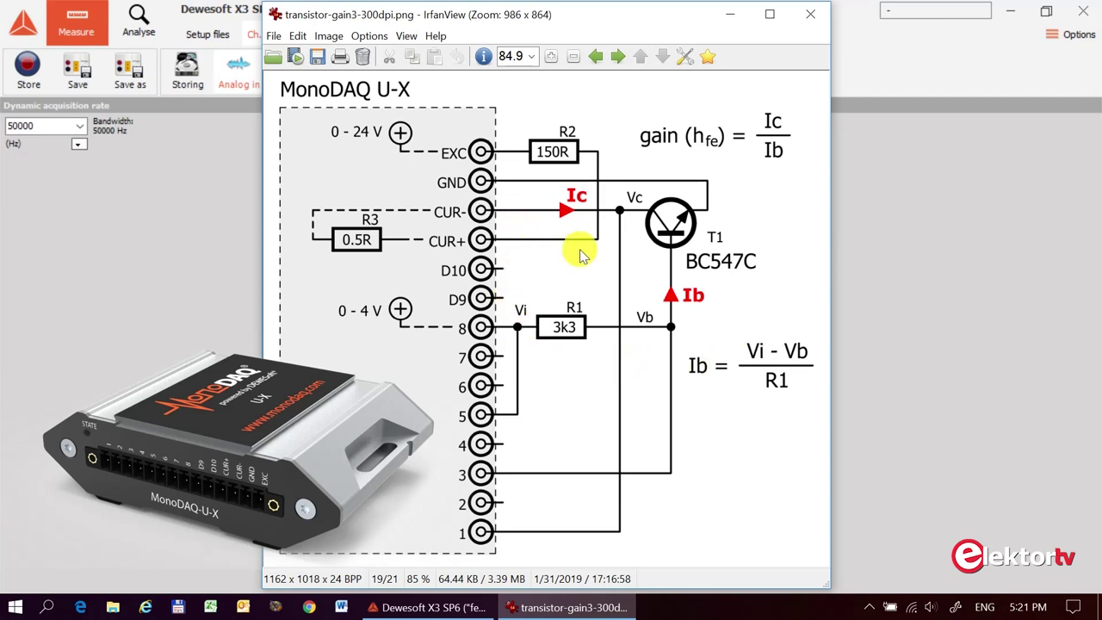
left_click(196, 291)
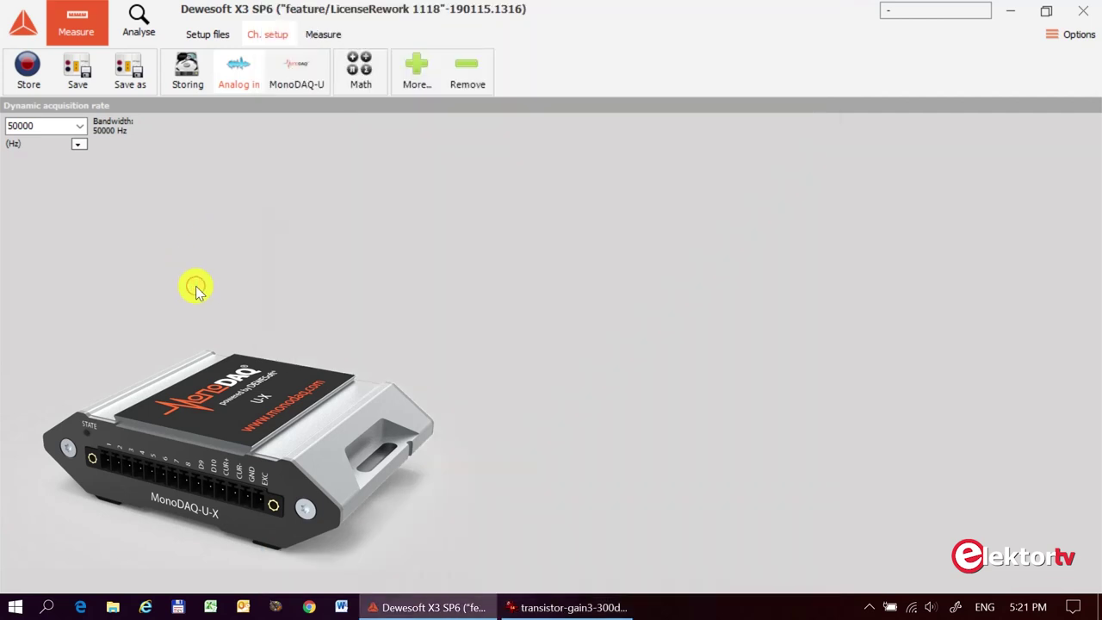
left_click(302, 76)
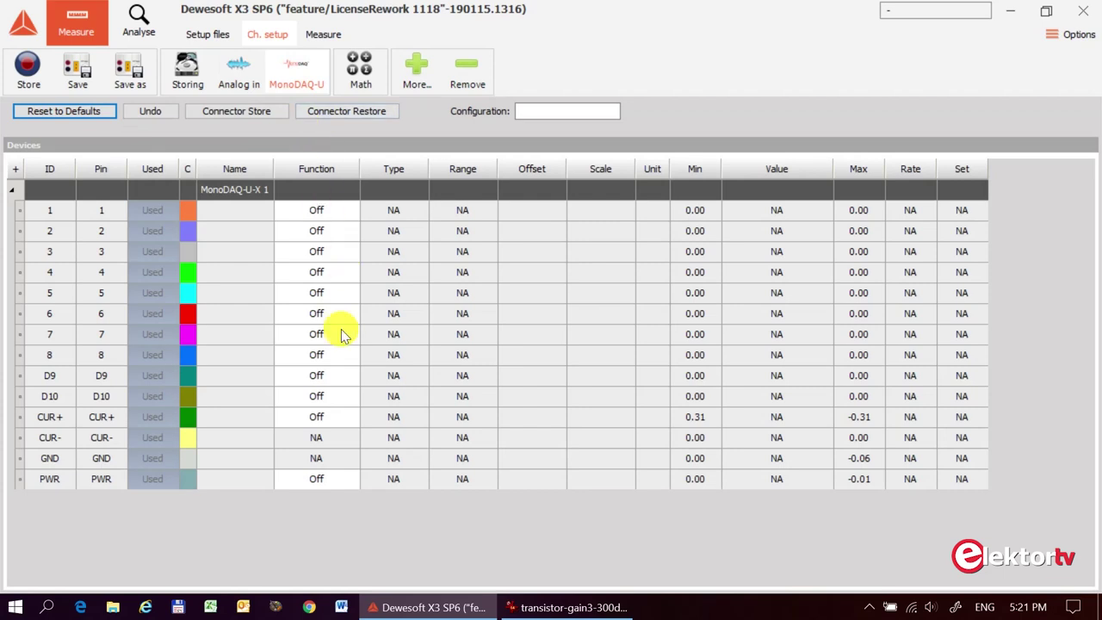
Make pin 1 a Single Buffered voltage input with the ±10 V range
left_click(341, 213)
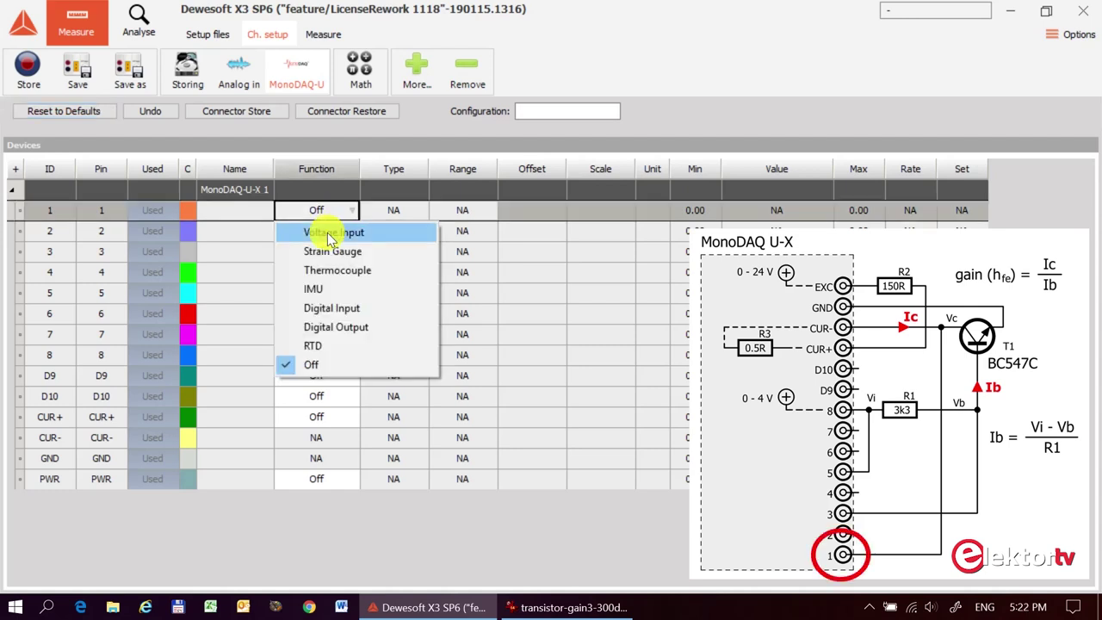
left_click(327, 232)
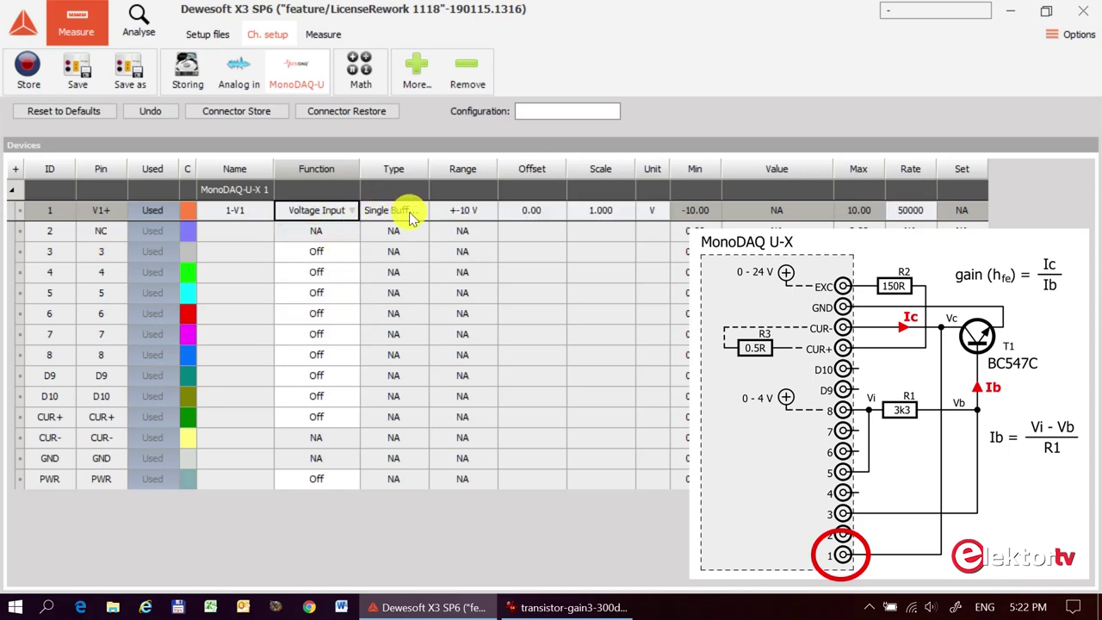
left_click(394, 211)
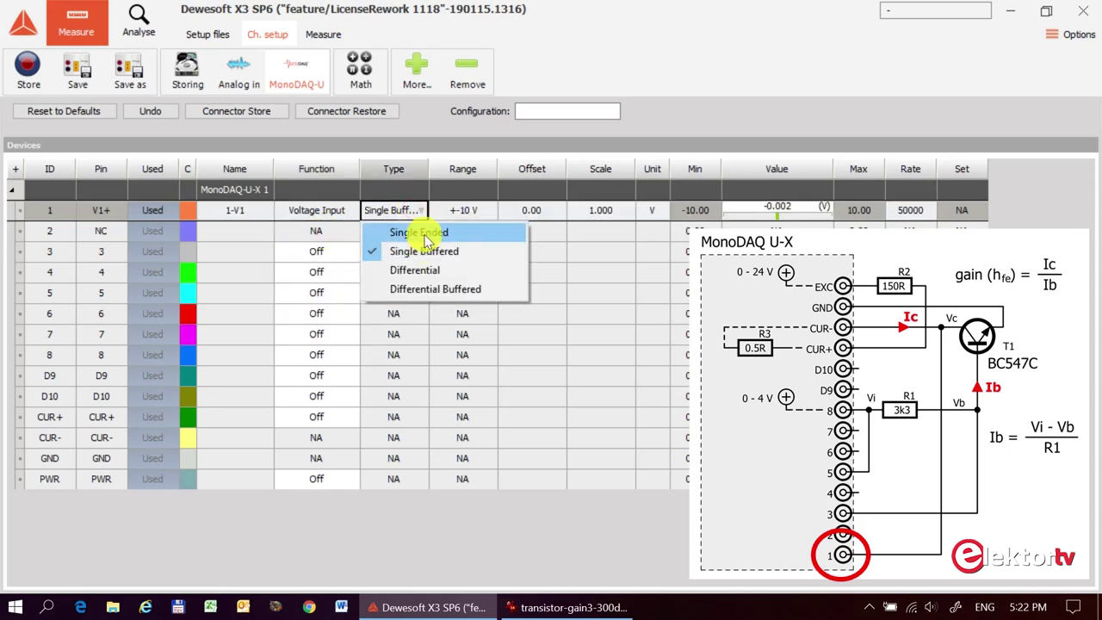
left_click(482, 213)
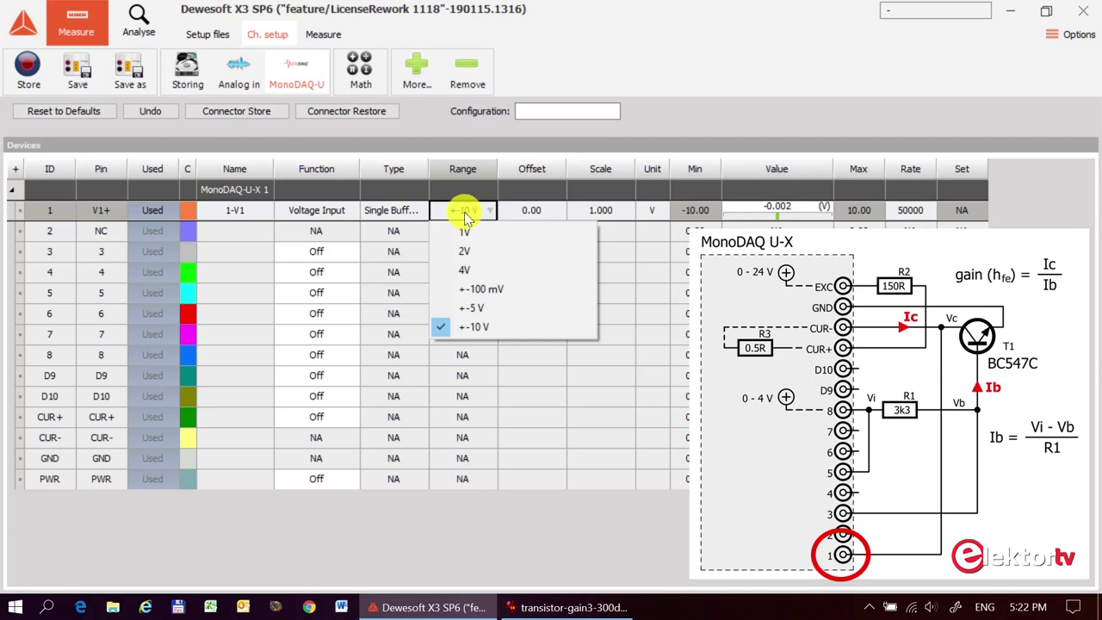
left_click(334, 232)
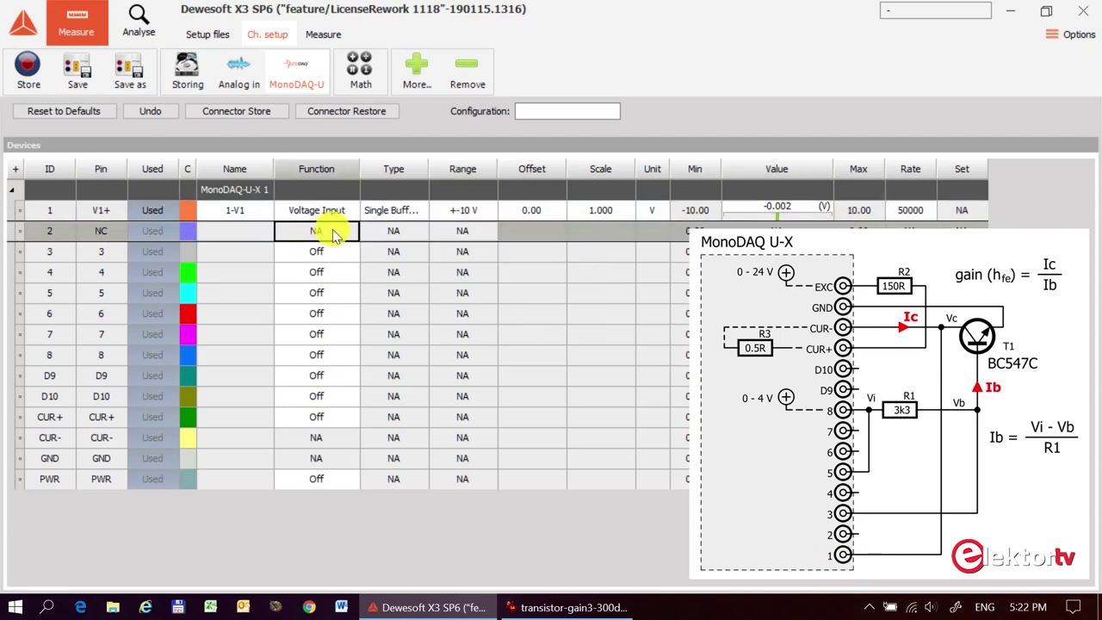
Make pins 3 and 5 voltage inputs, leaving pin 7 switched off
left_click(334, 260)
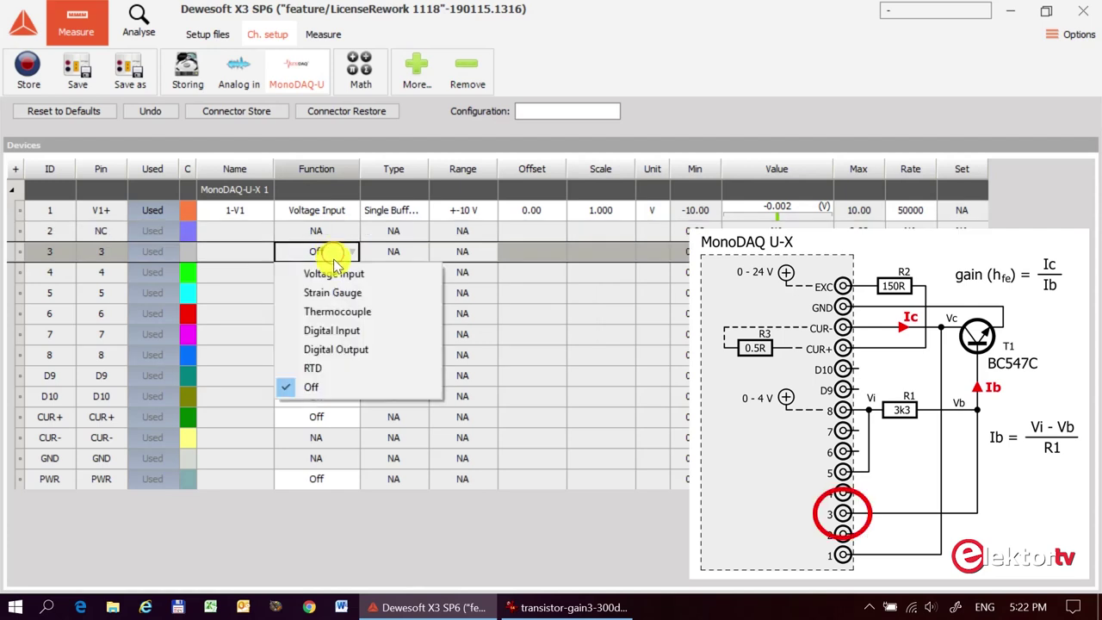
left_click(327, 274)
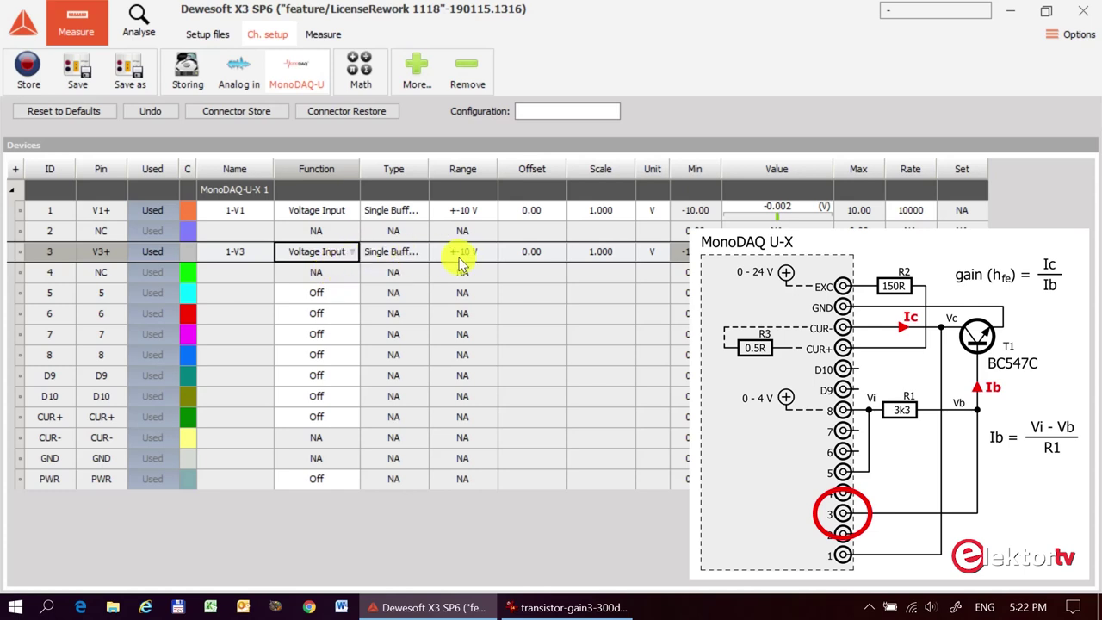
left_click(334, 295)
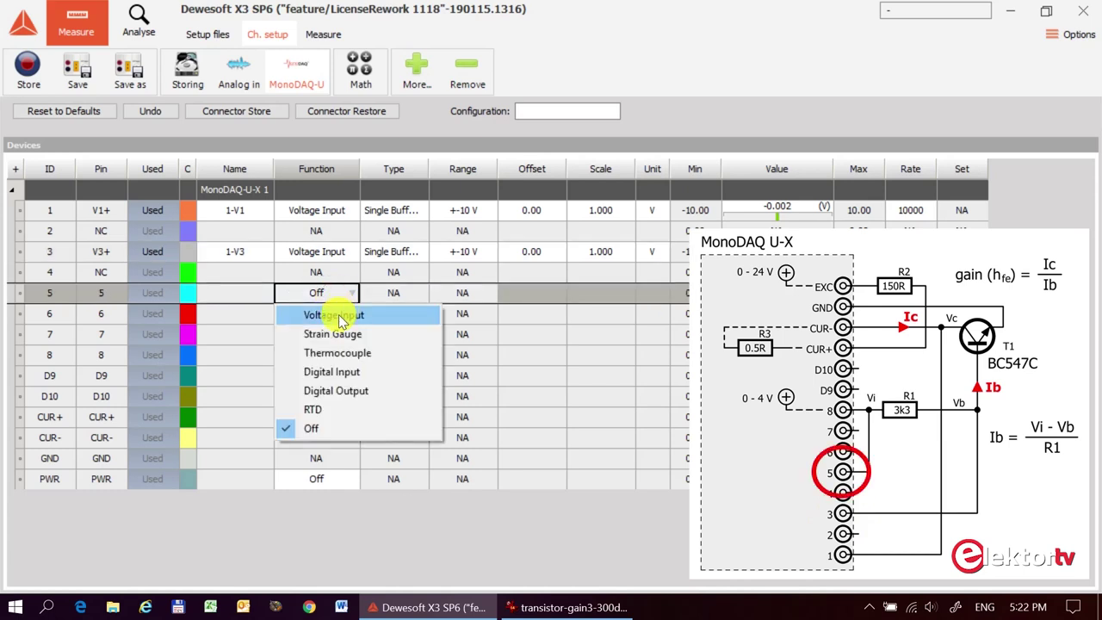
left_click(339, 314)
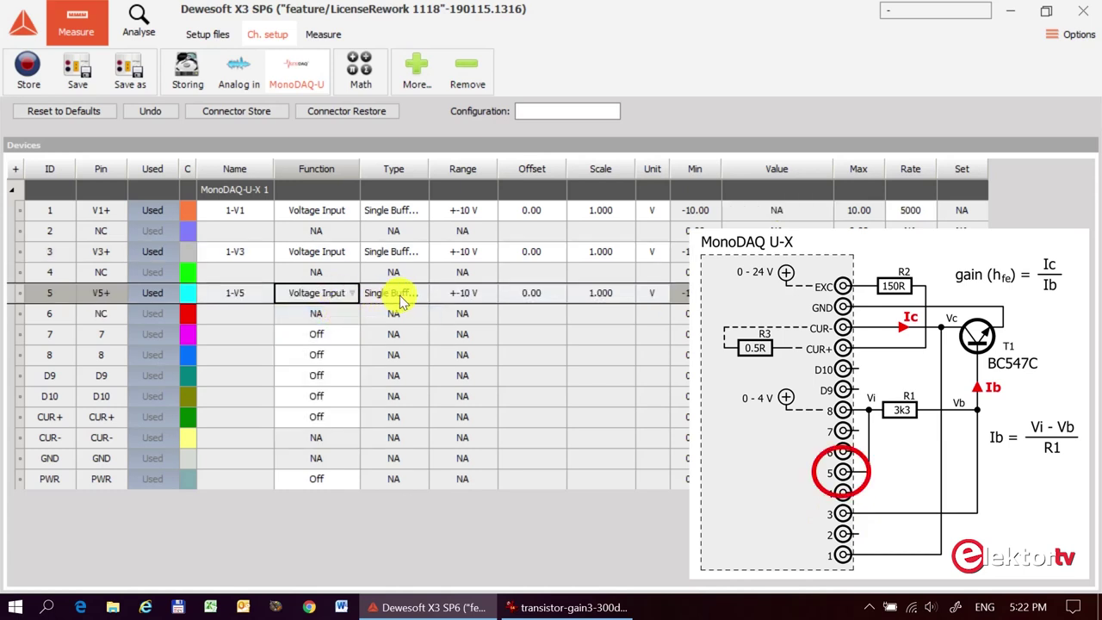
left_click(337, 340)
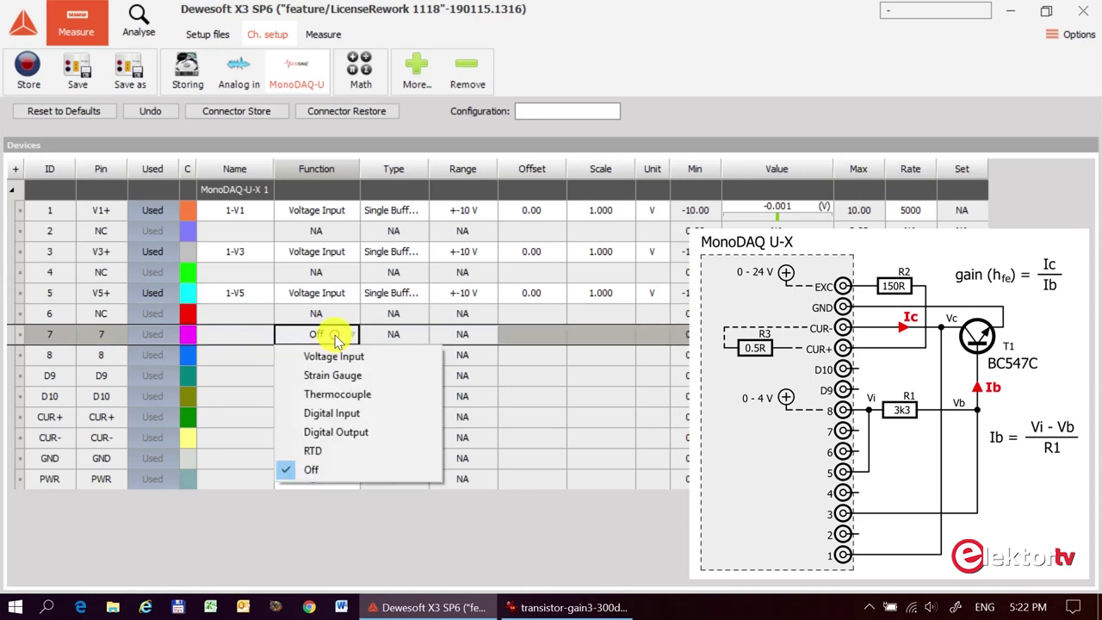
left_click(334, 340)
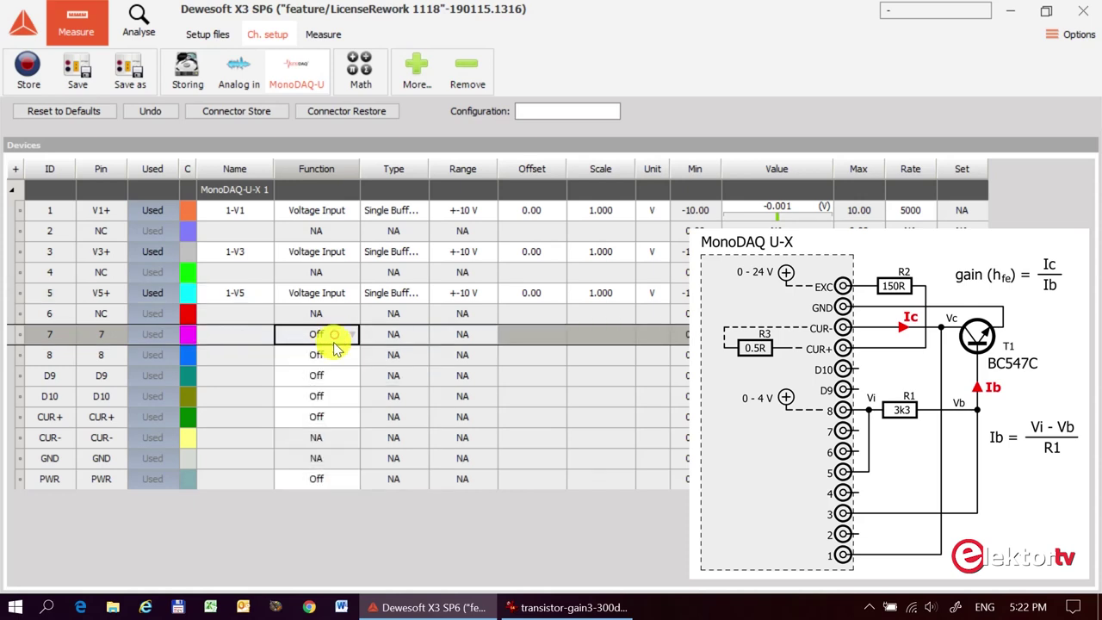
Make pin 8 a voltage output with the 4V range
left_click(333, 361)
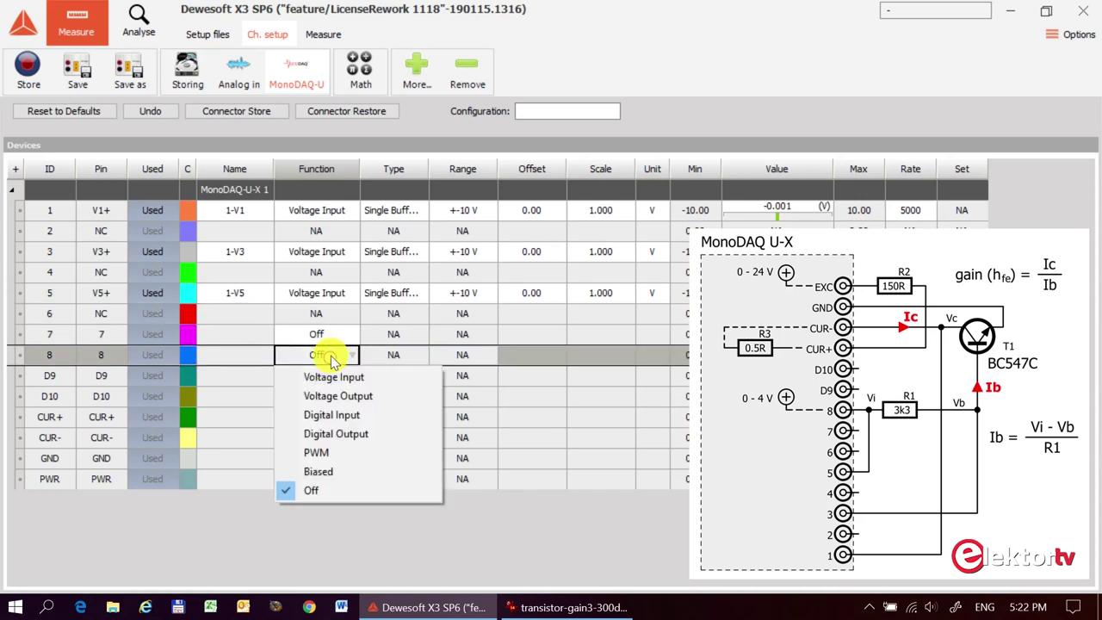
left_click(331, 403)
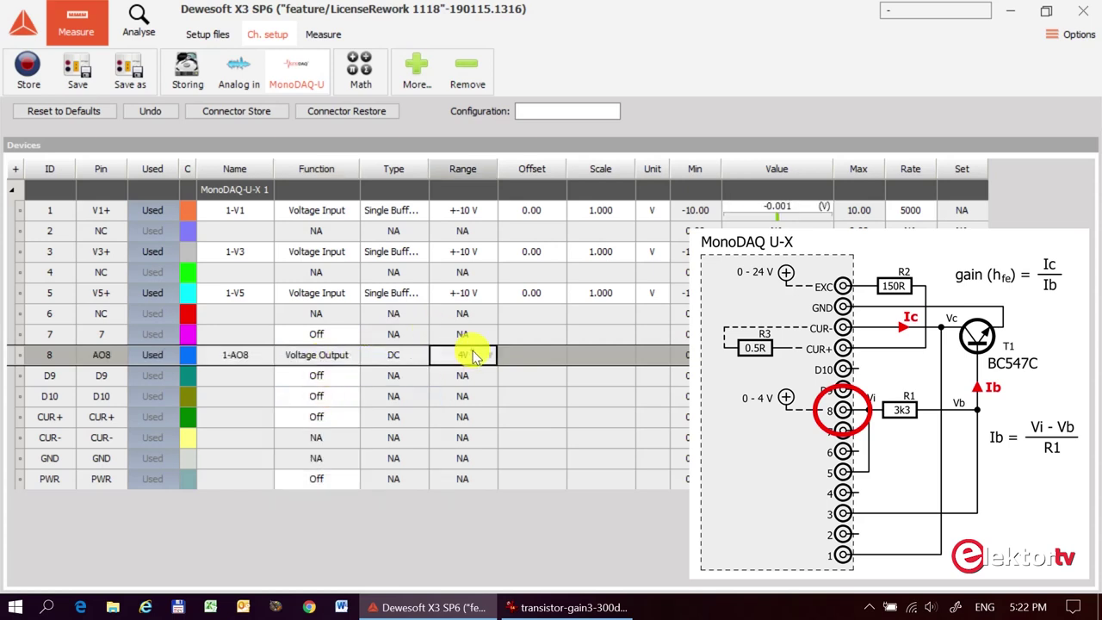
left_click(474, 355)
left_click(471, 360)
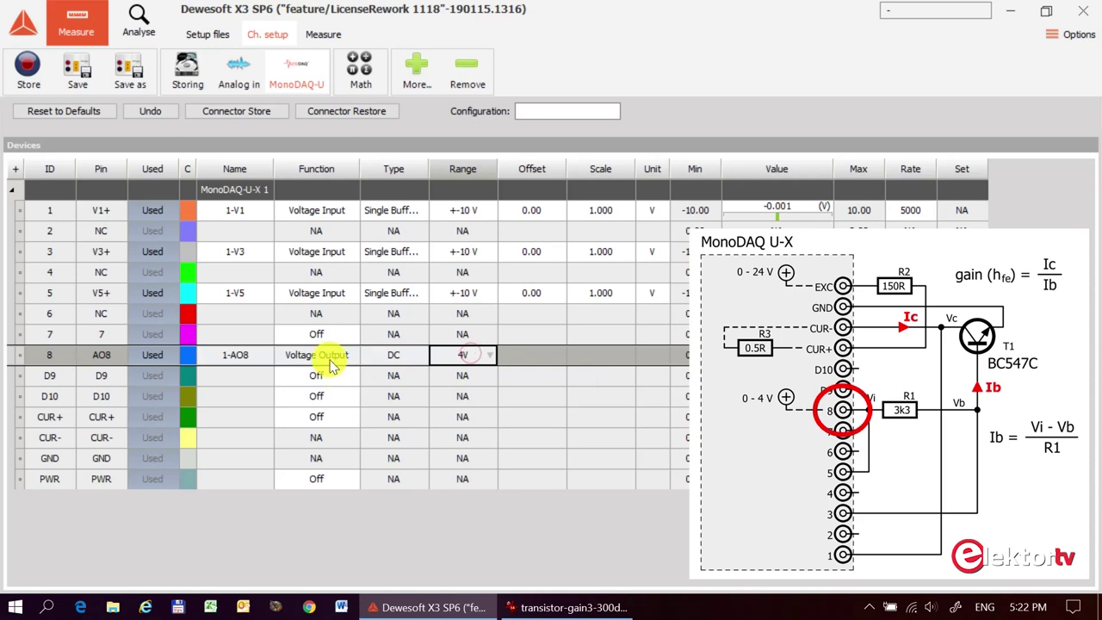
Set CUR+ to a Floating Shunt 0.5R current input and PWR to Power Supply
left_click(322, 418)
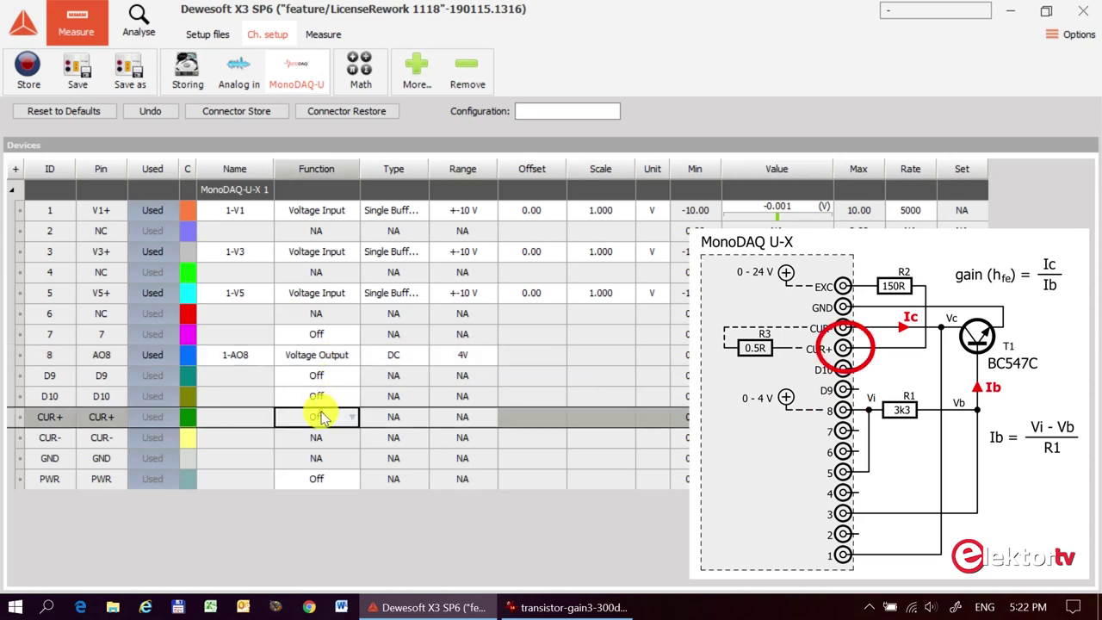
left_click(314, 439)
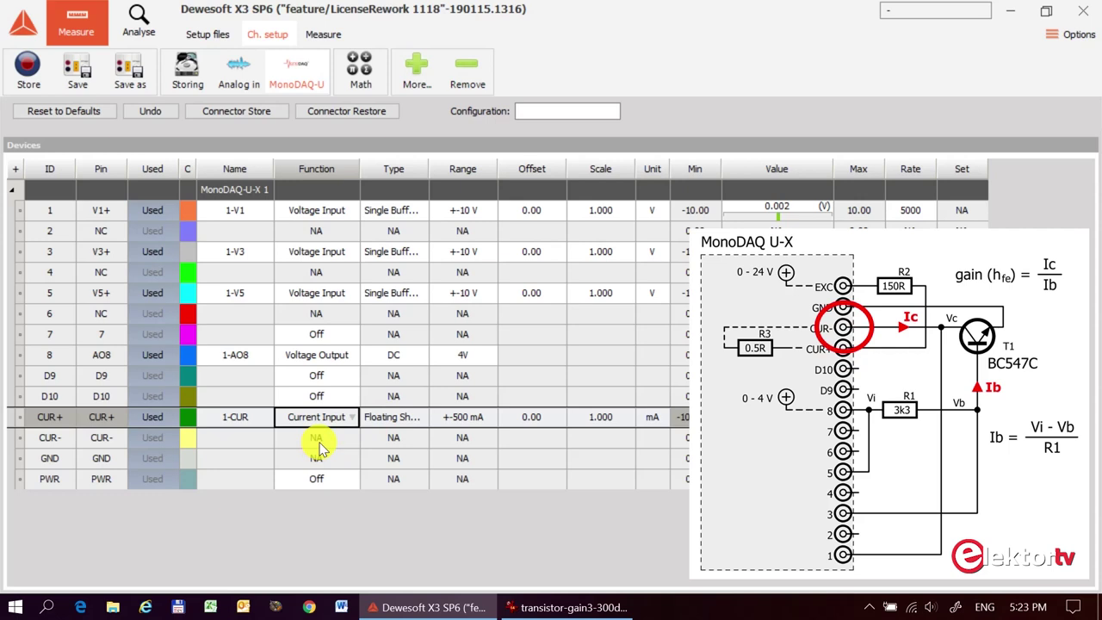
left_click(414, 417)
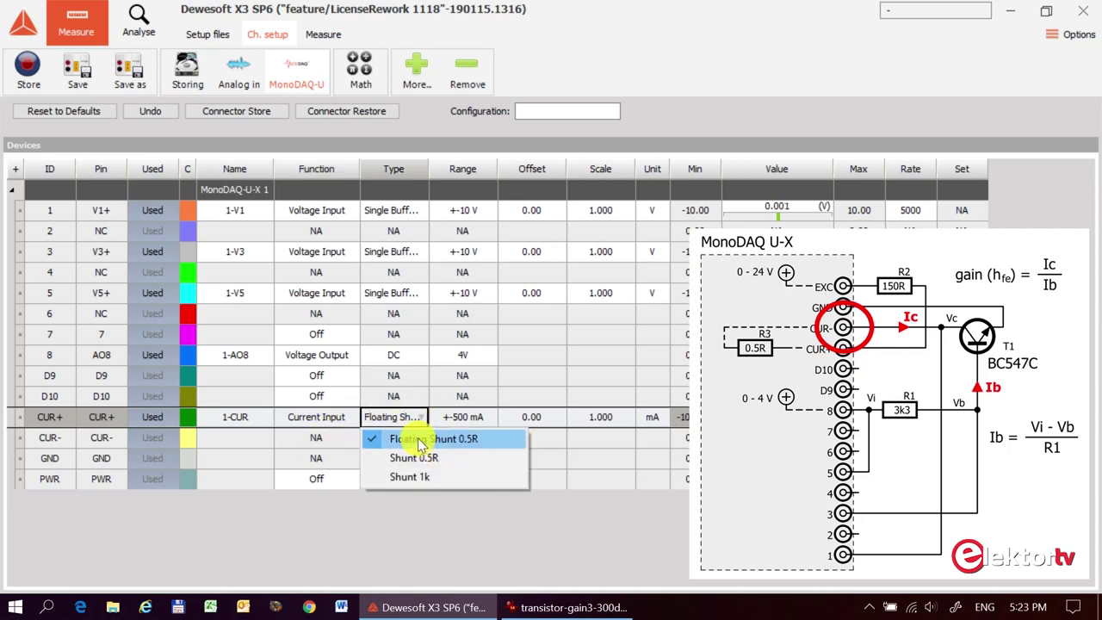
left_click(420, 440)
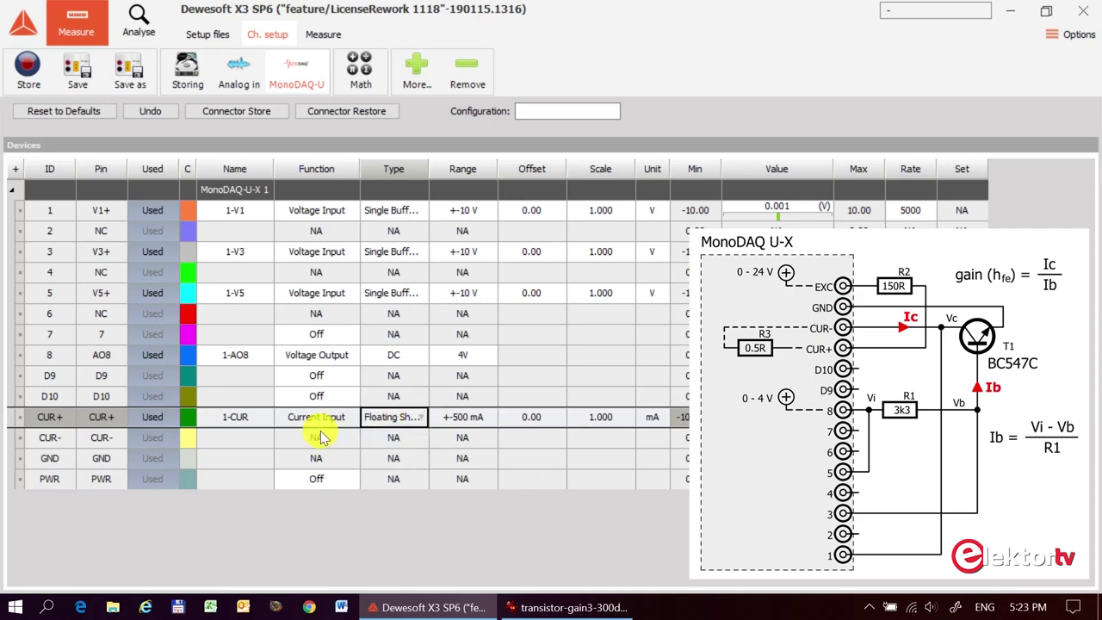
left_click(329, 482)
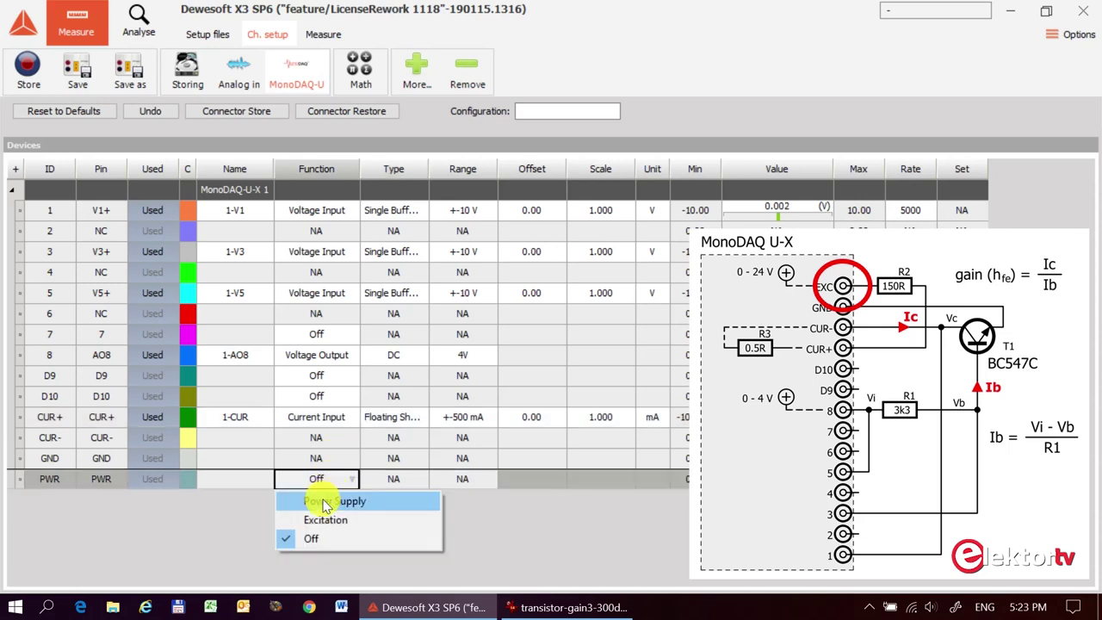
left_click(323, 503)
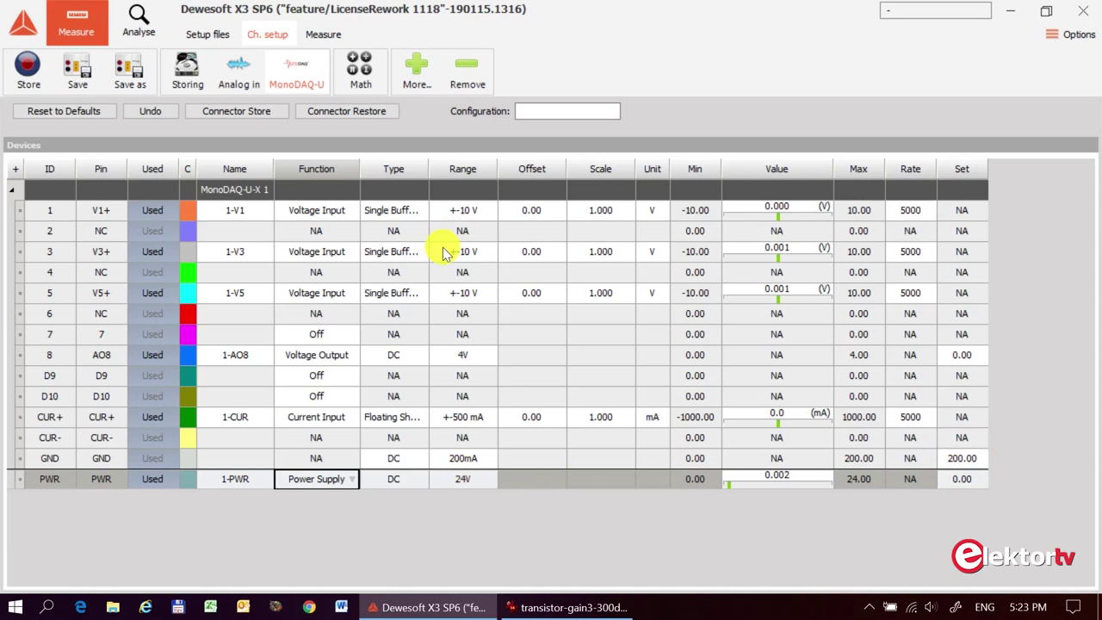
Open the Recorder in Measure mode and toggle 1-V1, 1-V3, 1-V5 and 1-CUR off its plot
left_click(324, 36)
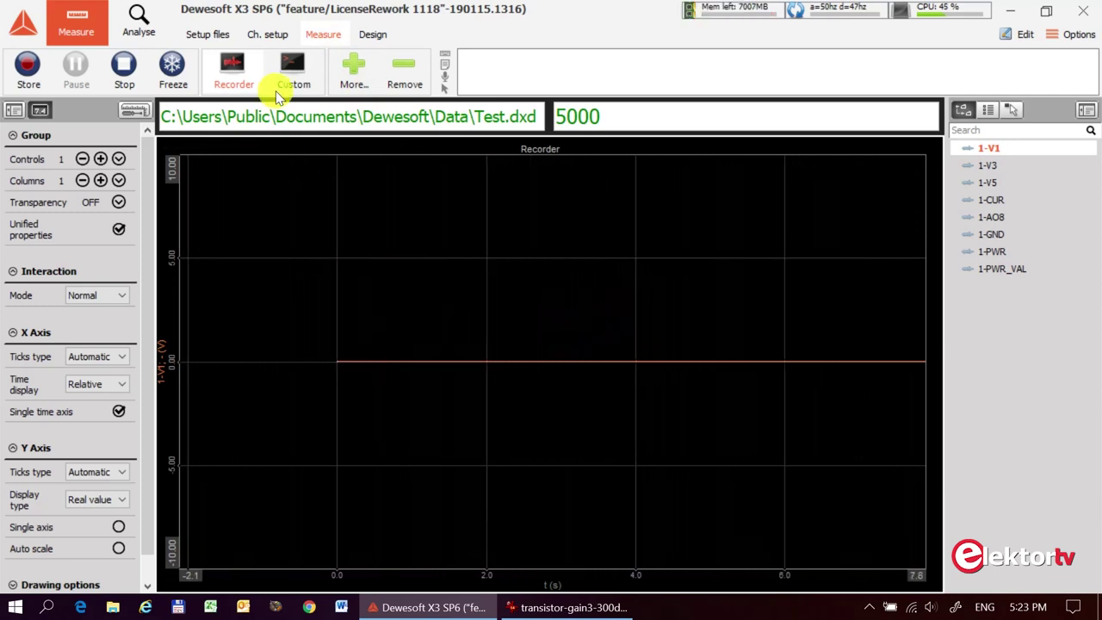
left_click(232, 73)
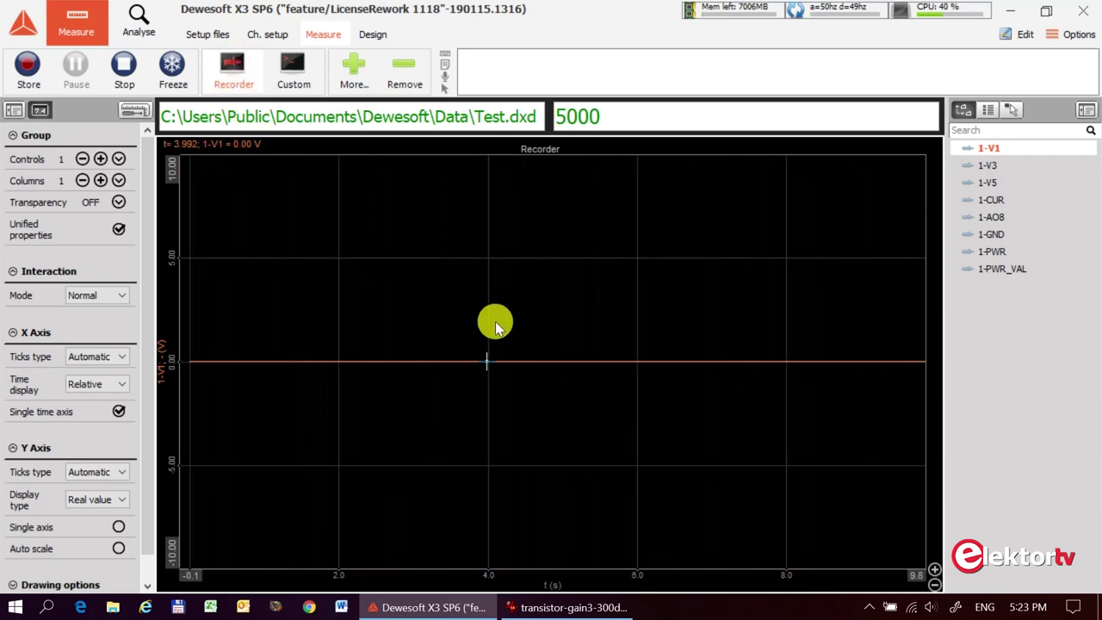
left_click(998, 164)
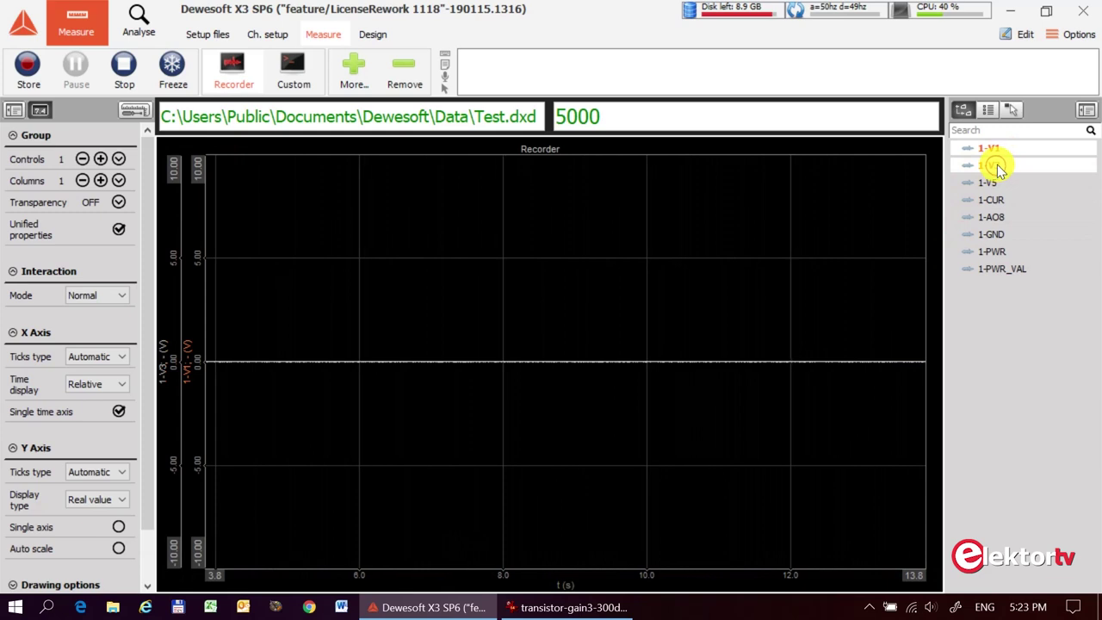
left_click(998, 153)
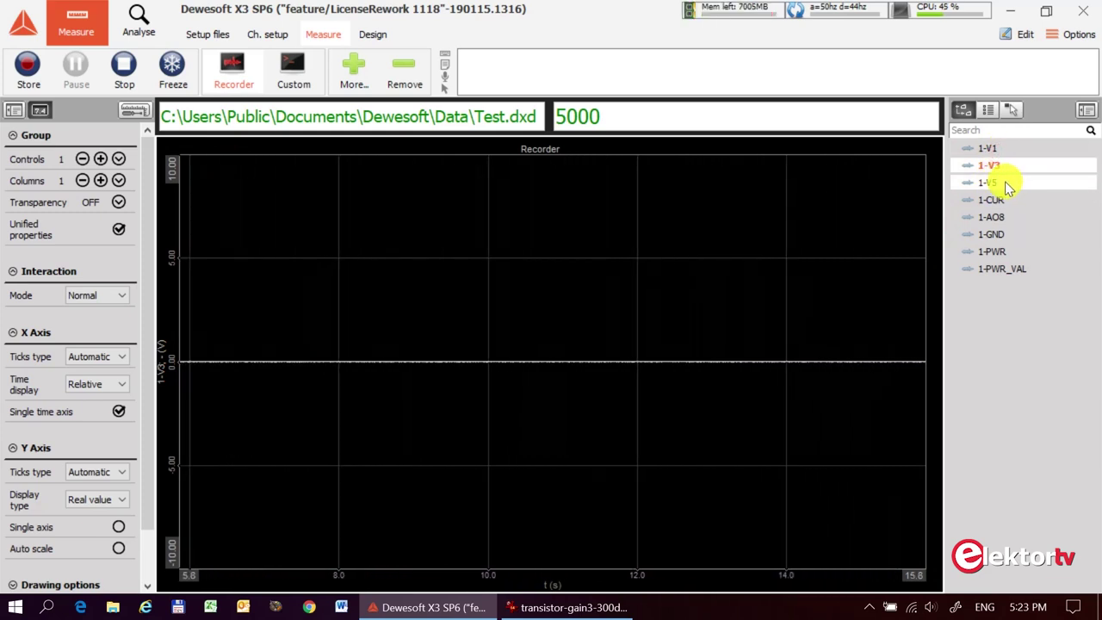
left_click(1000, 182)
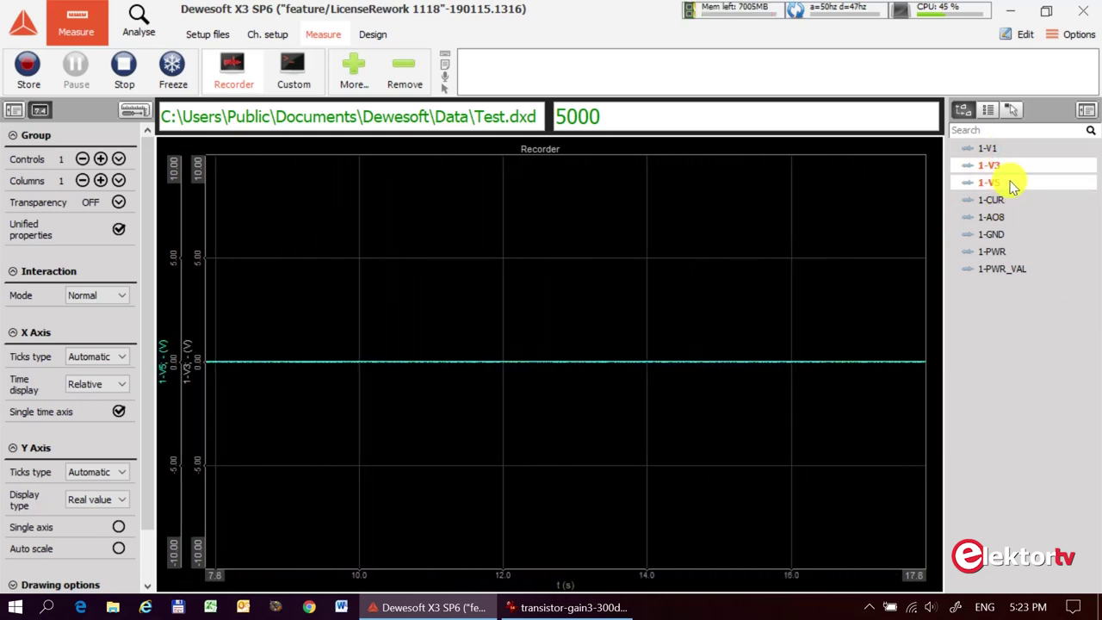
left_click(1011, 168)
left_click(1001, 199)
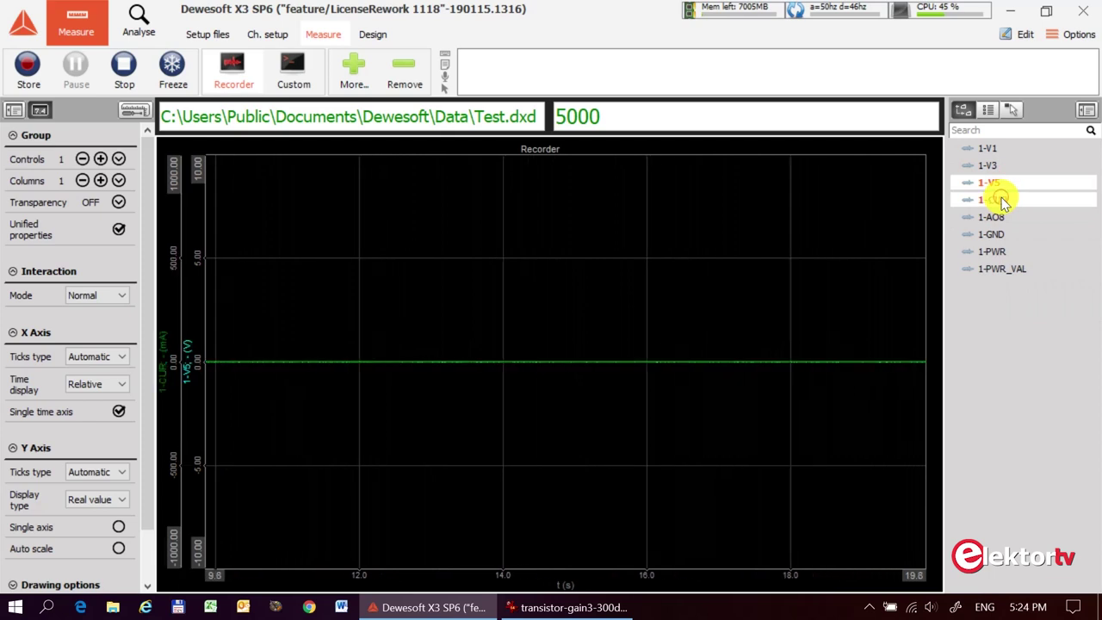
left_click(998, 200)
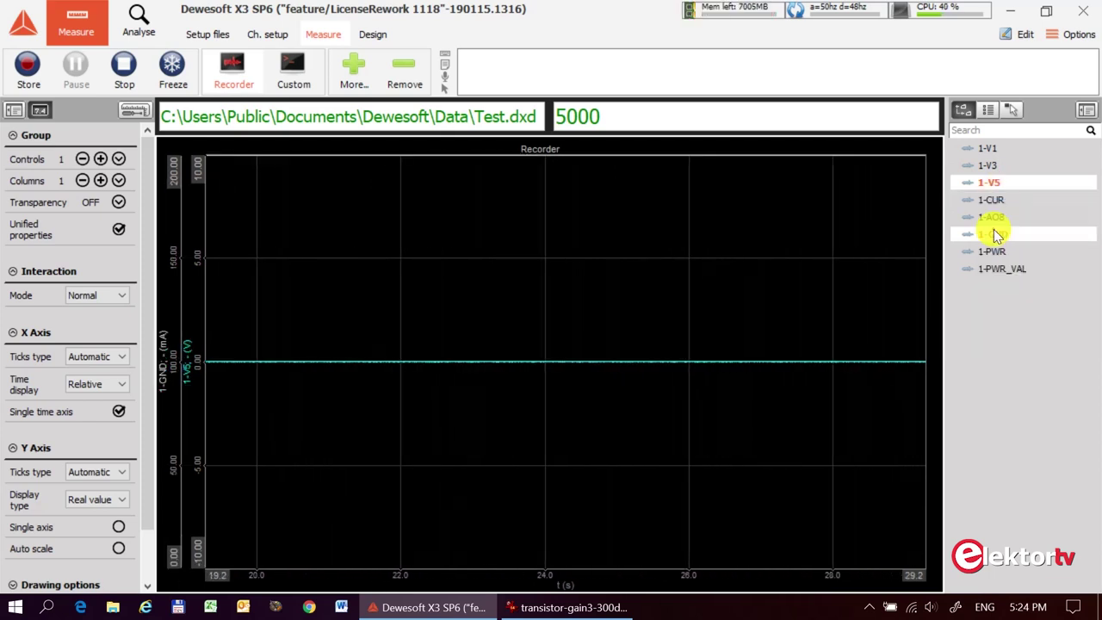
left_click(996, 183)
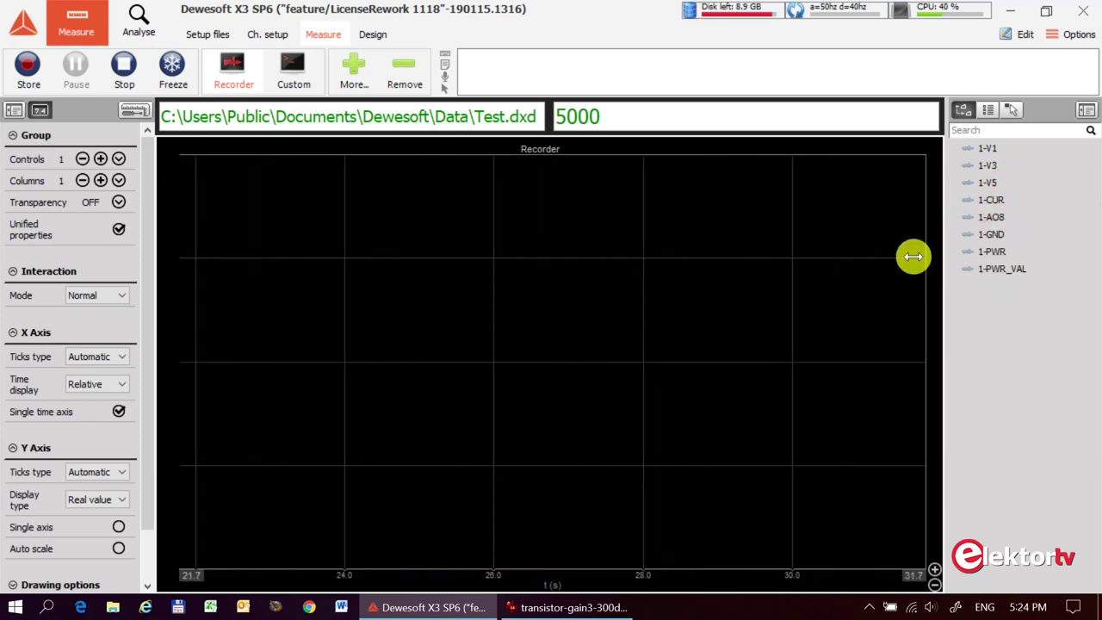
Enter design mode and delete the recorder, the file-name display and the 5000 field
left_click(133, 111)
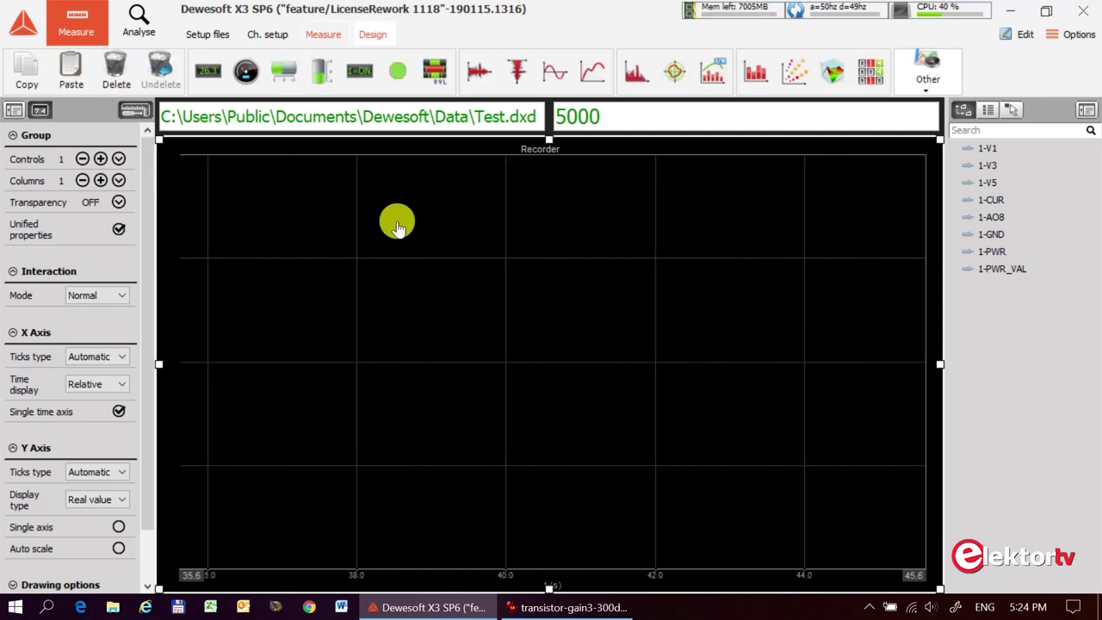
key("Delete")
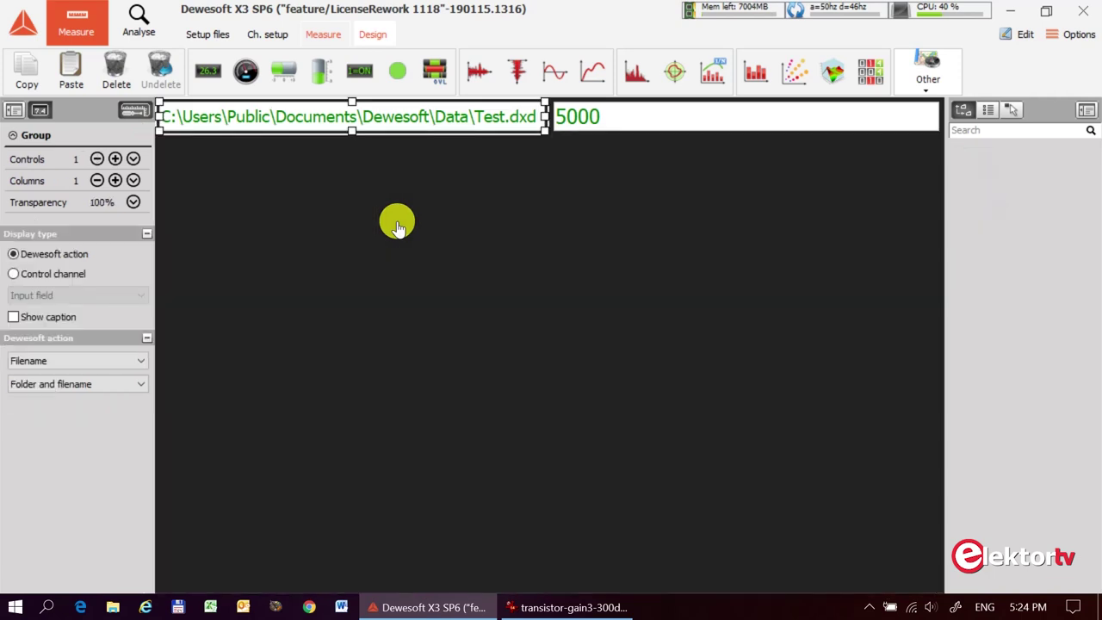
key("Delete")
key("Delete")
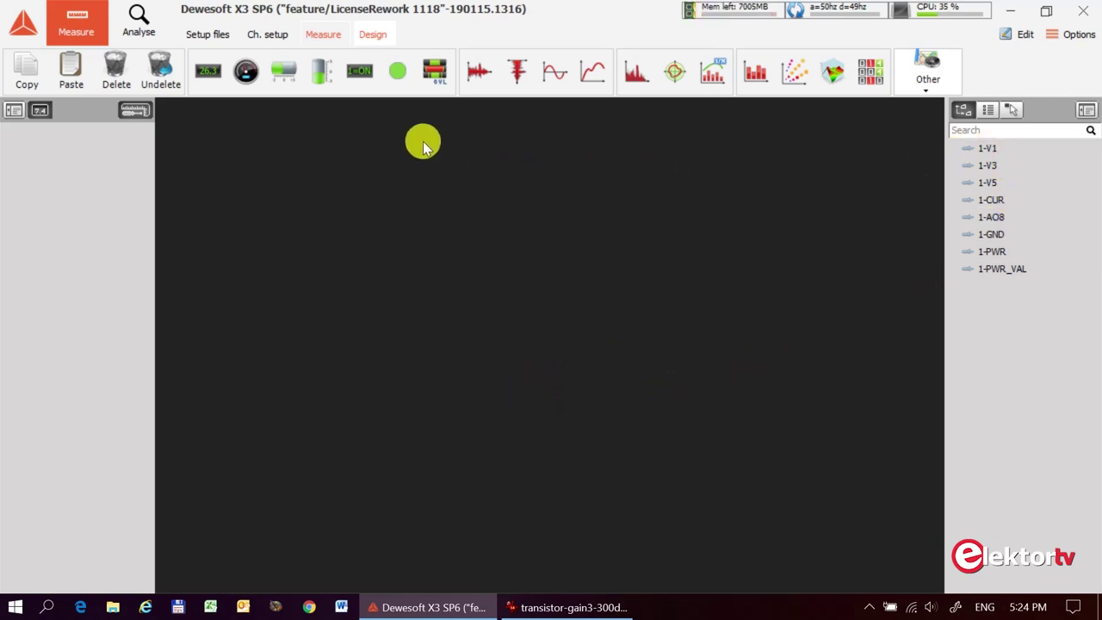
Add a recorder split into three stacked graphs with its channel assignments cleared
left_click(480, 76)
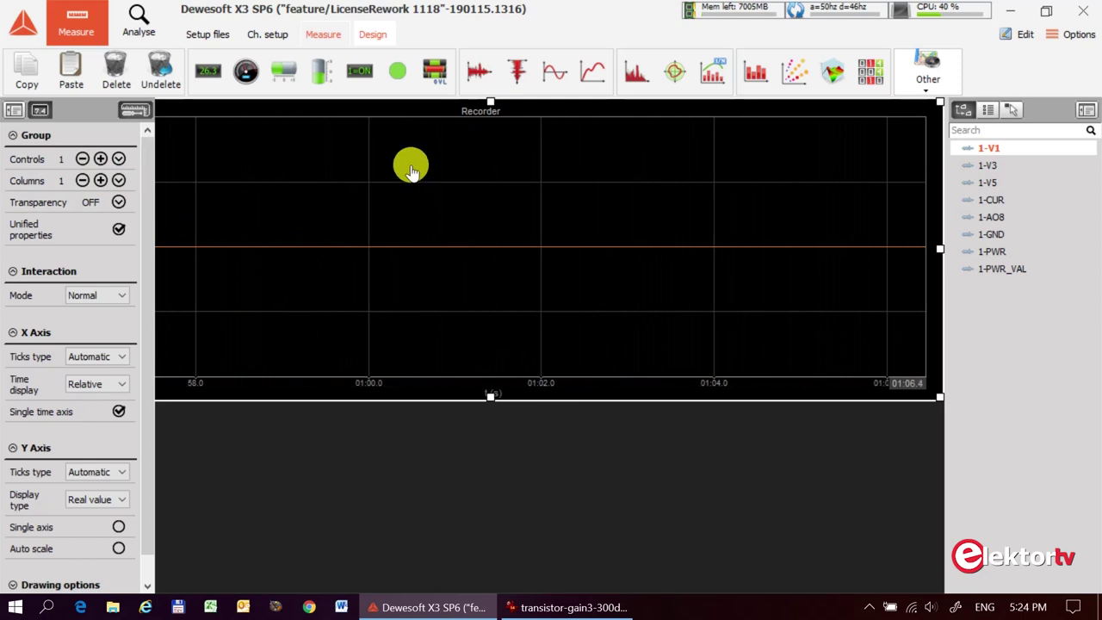
left_click(100, 160)
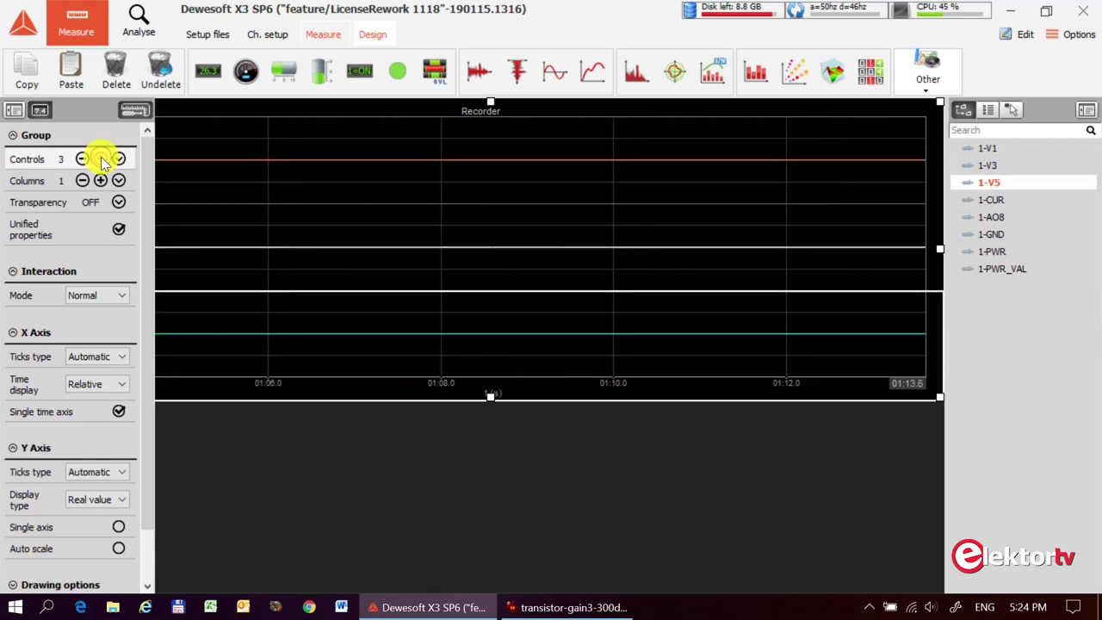
left_click(992, 164)
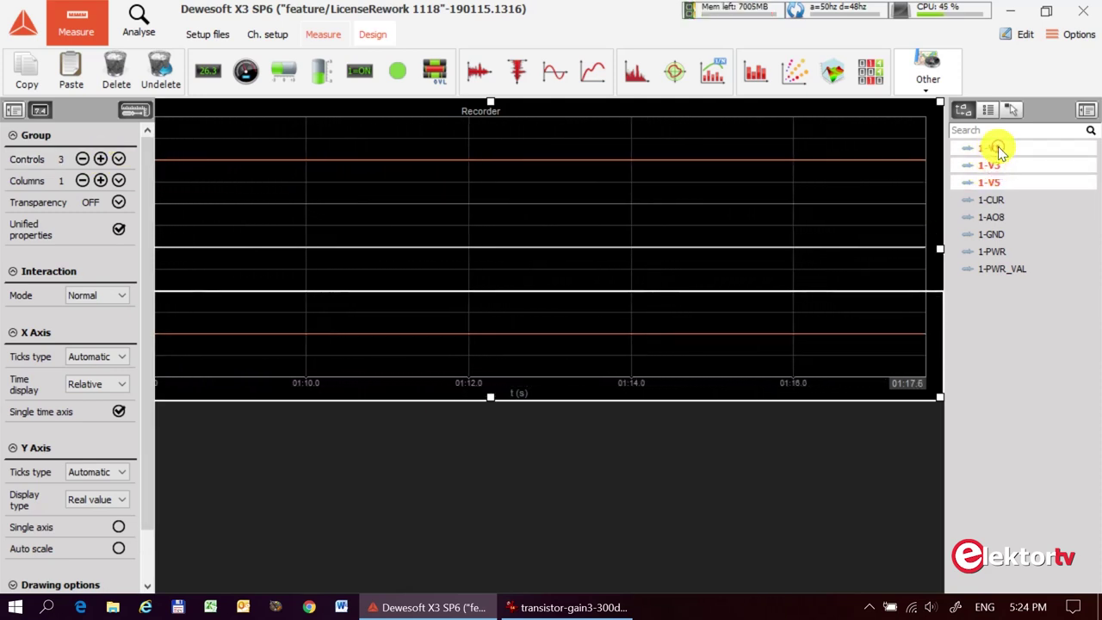
left_click(1004, 164)
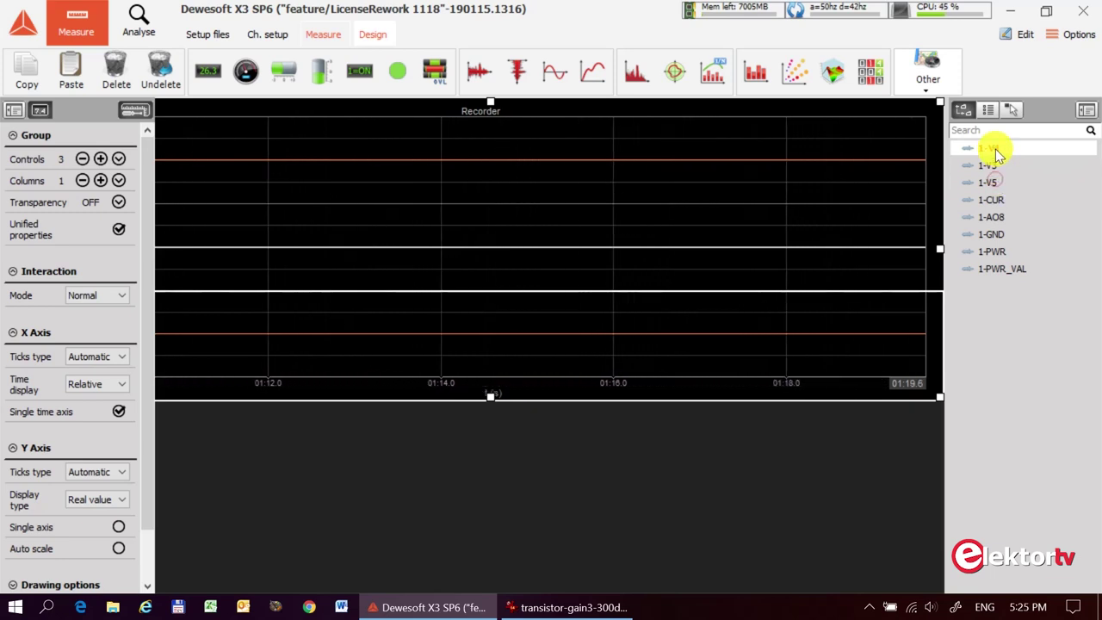
left_click(992, 150)
Assign 1-V1, 1-V3 and 1-V5 to the top, middle and bottom graphs
left_click(408, 167)
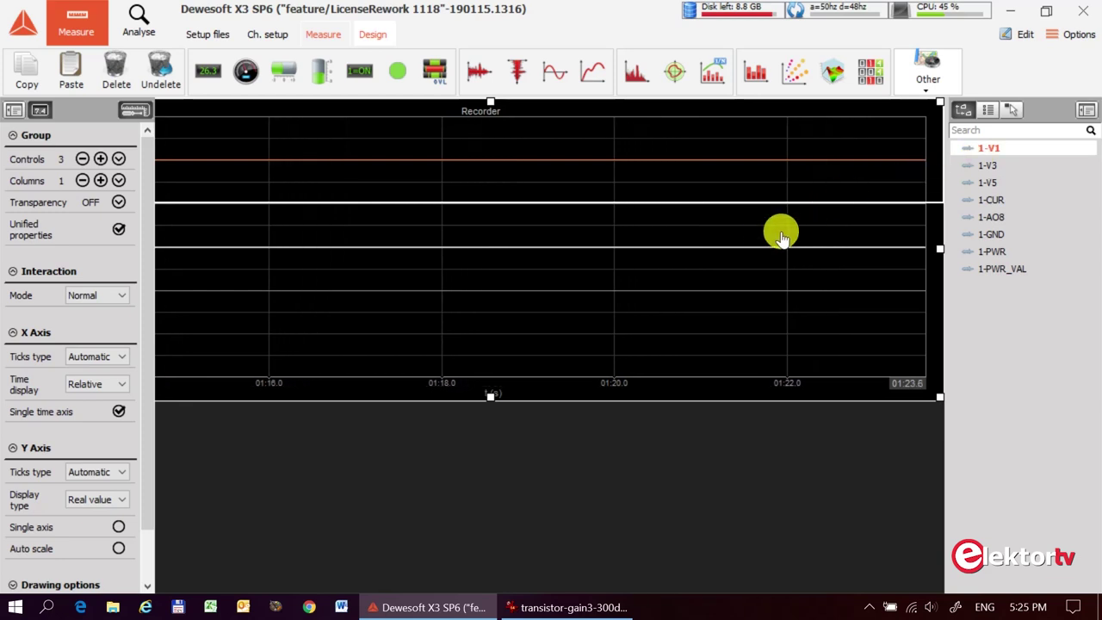
left_click(742, 240)
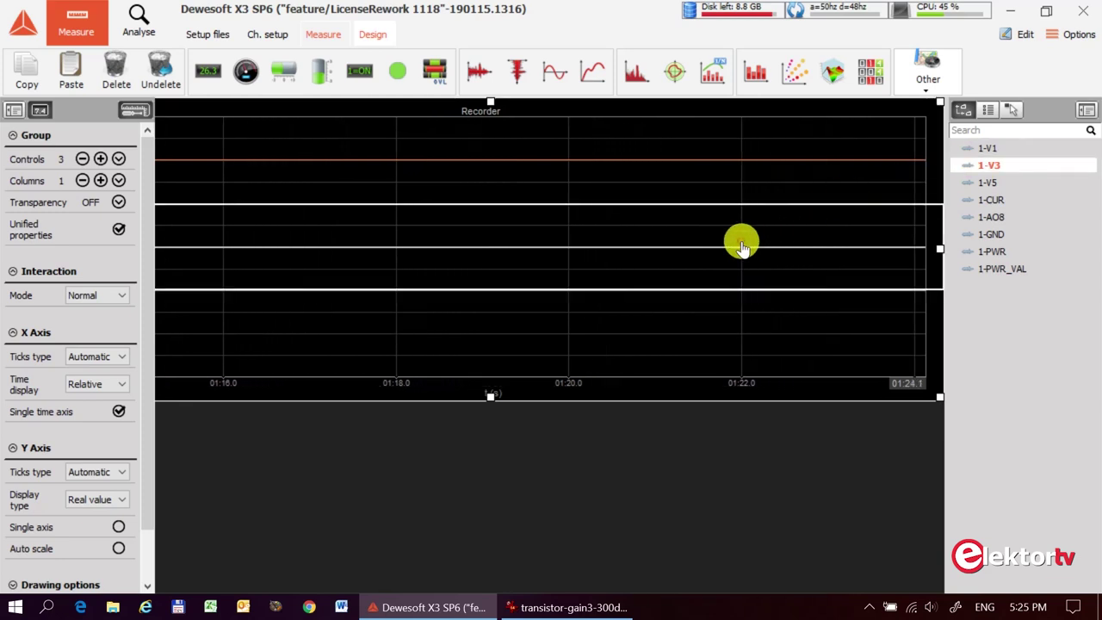
left_click(819, 315)
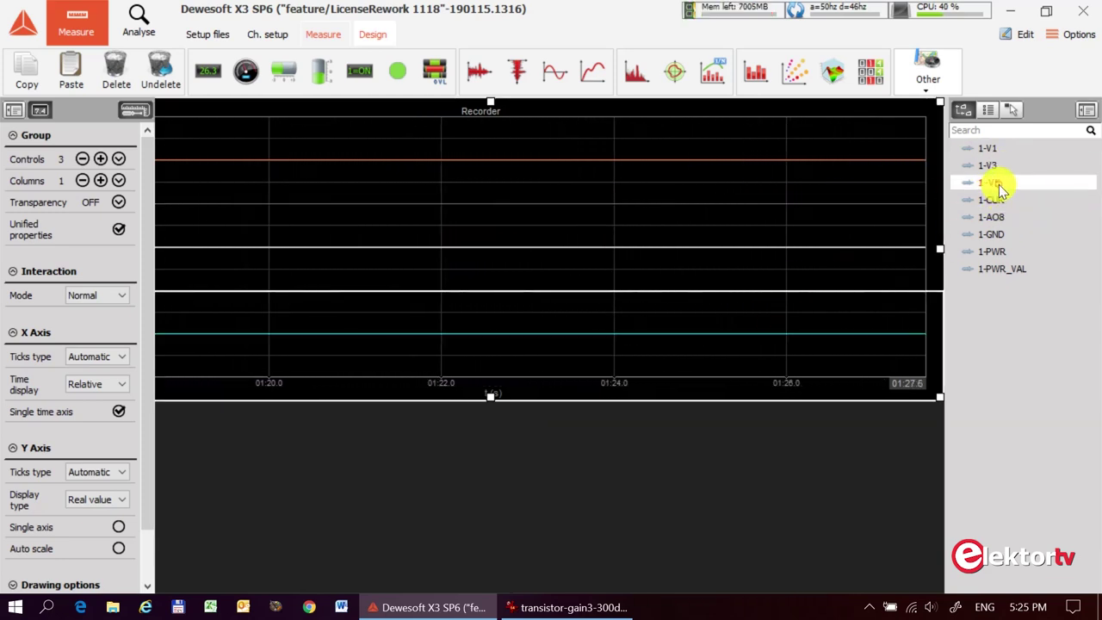
left_click(530, 441)
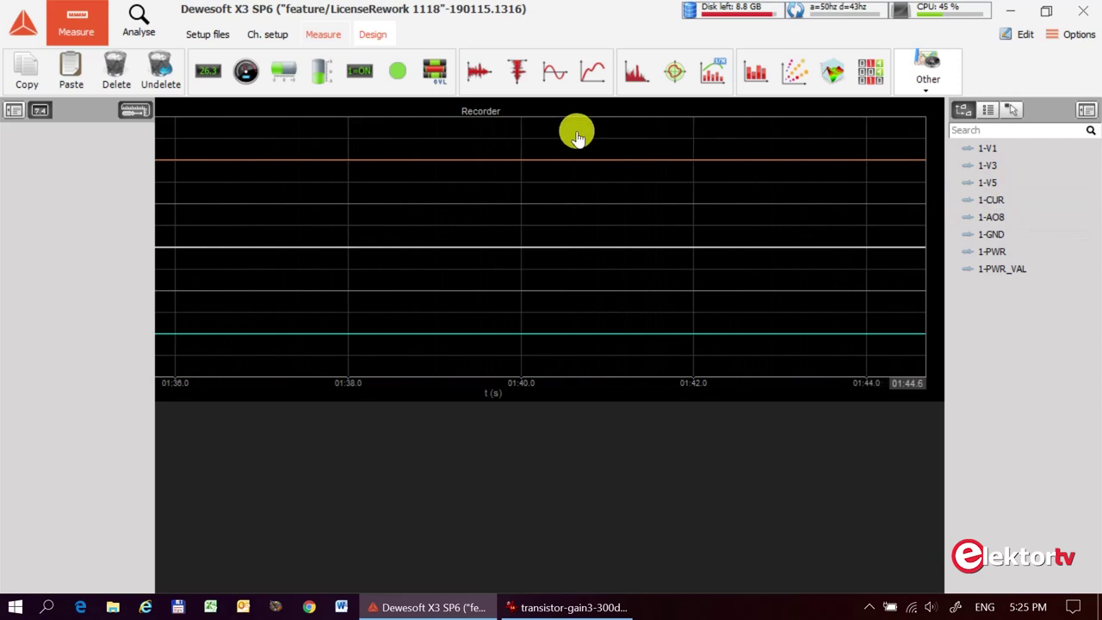
Place a second recorder below the first, plotting only 1-CUR
left_click(485, 78)
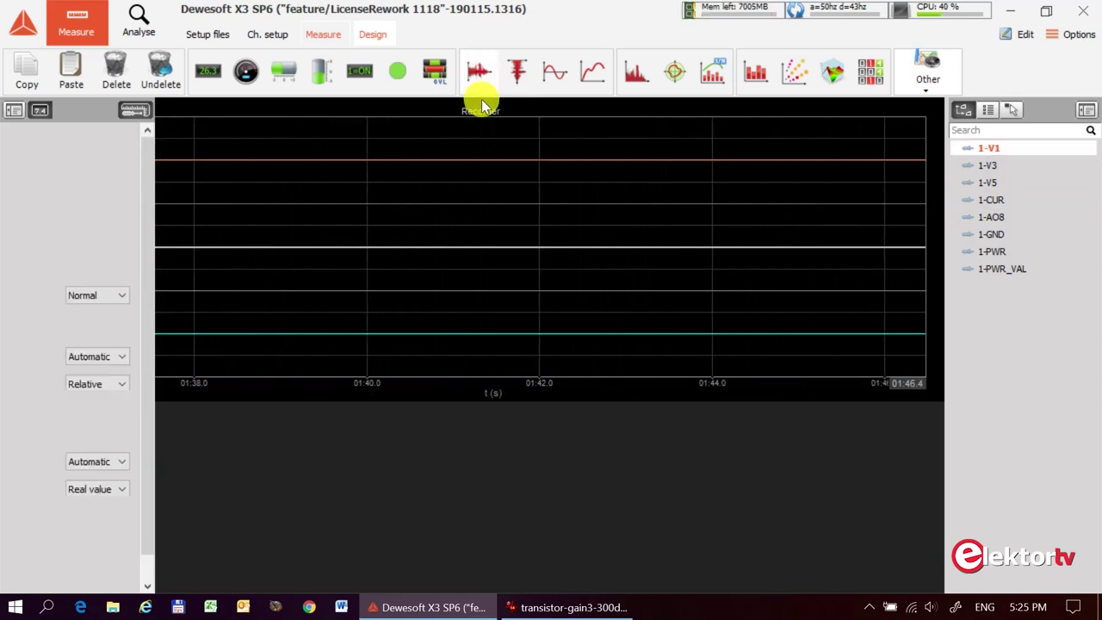
left_click_drag(508, 216, 491, 394)
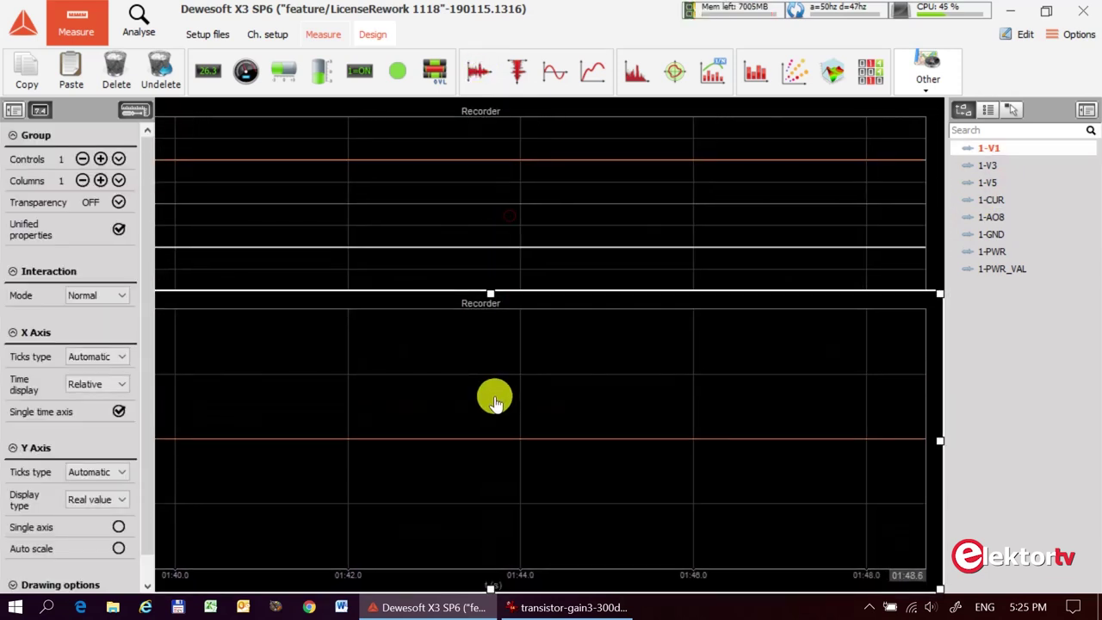
left_click_drag(489, 236, 471, 381)
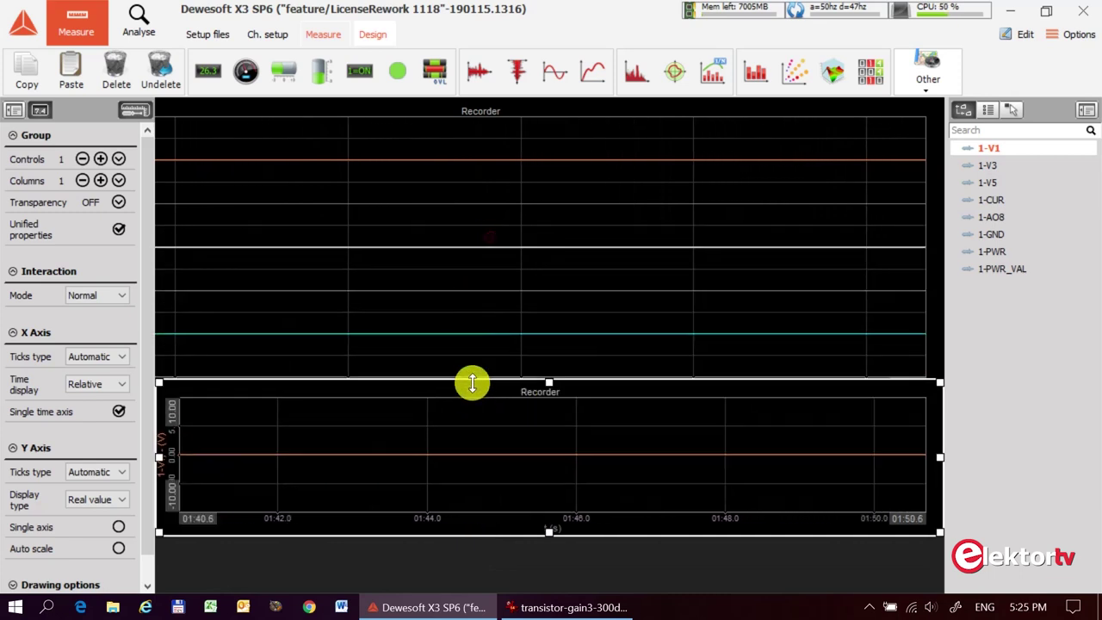
left_click_drag(487, 435, 465, 509)
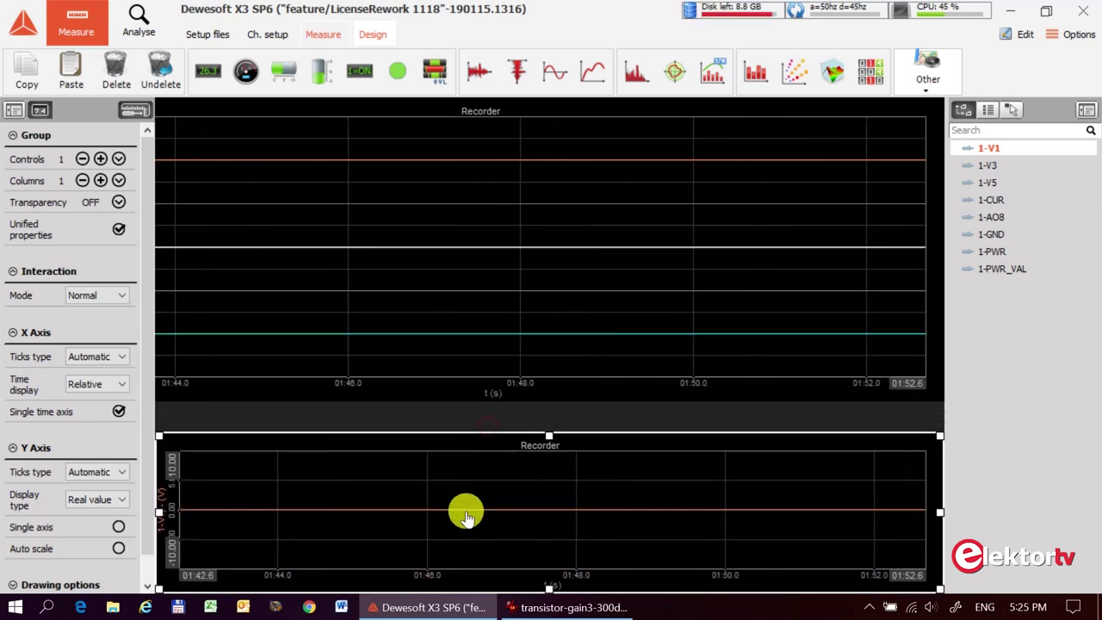
left_click(991, 199)
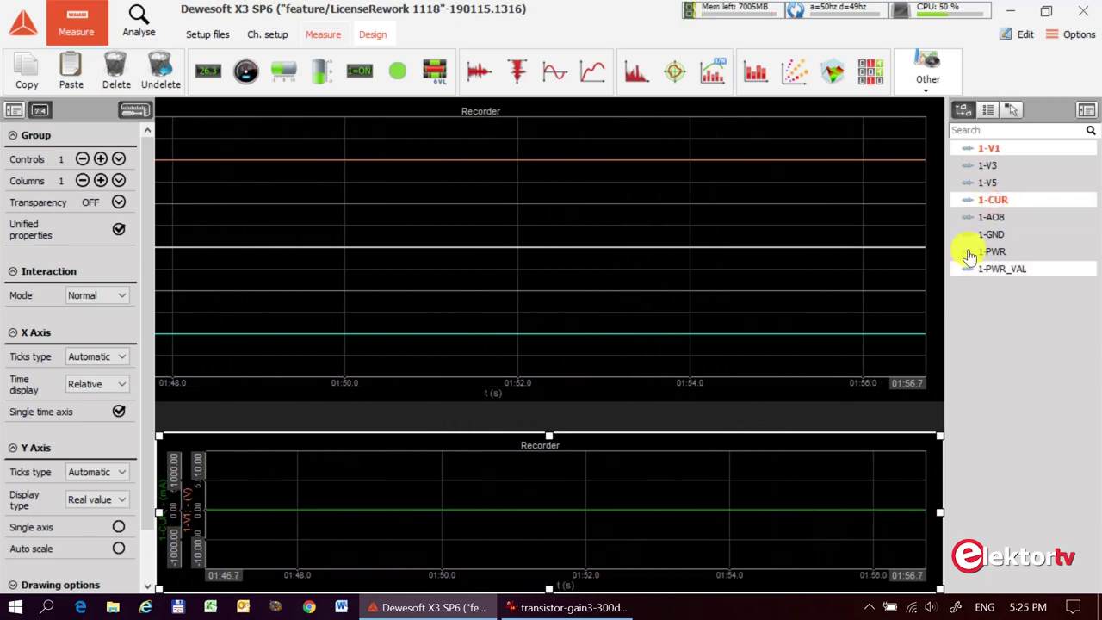
left_click(998, 150)
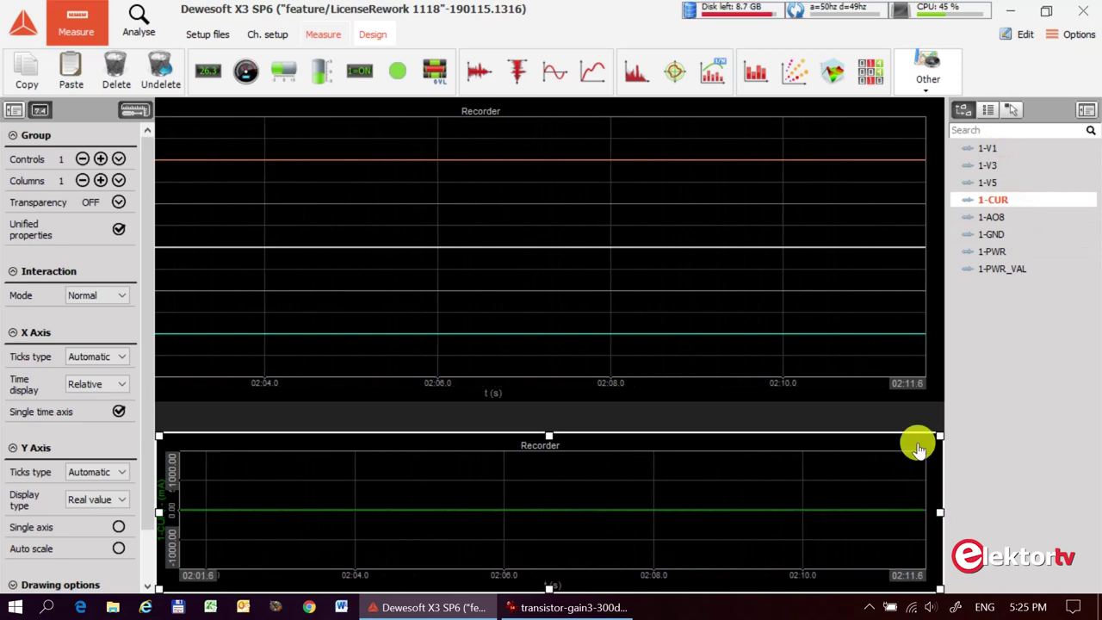
Narrow the upper three-graph recorder from its right edge
left_click(885, 274)
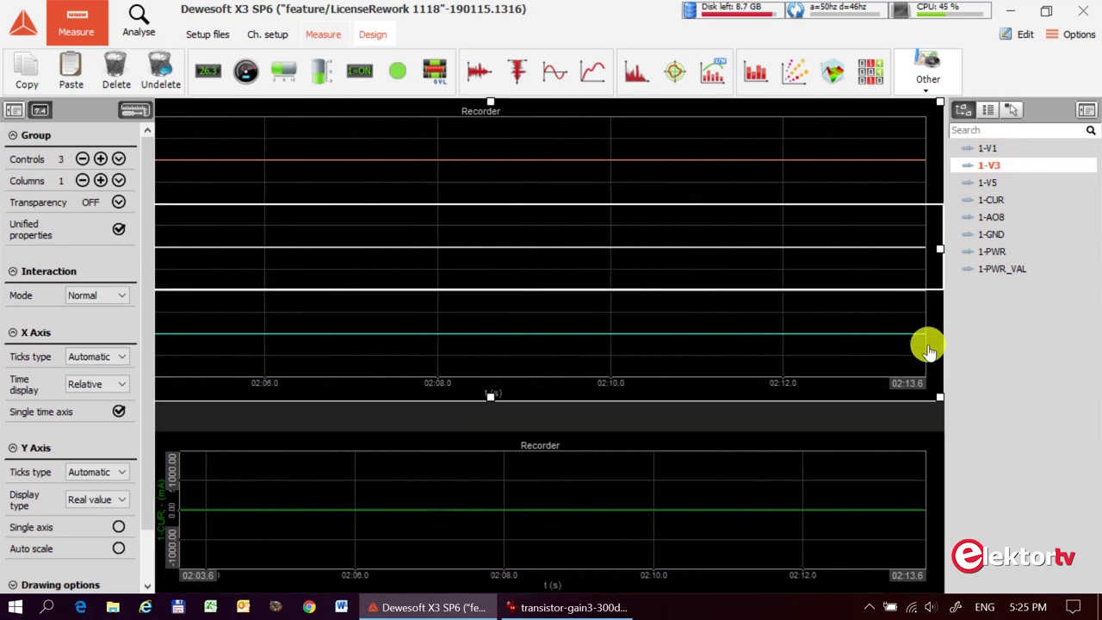
left_click_drag(940, 252, 657, 273)
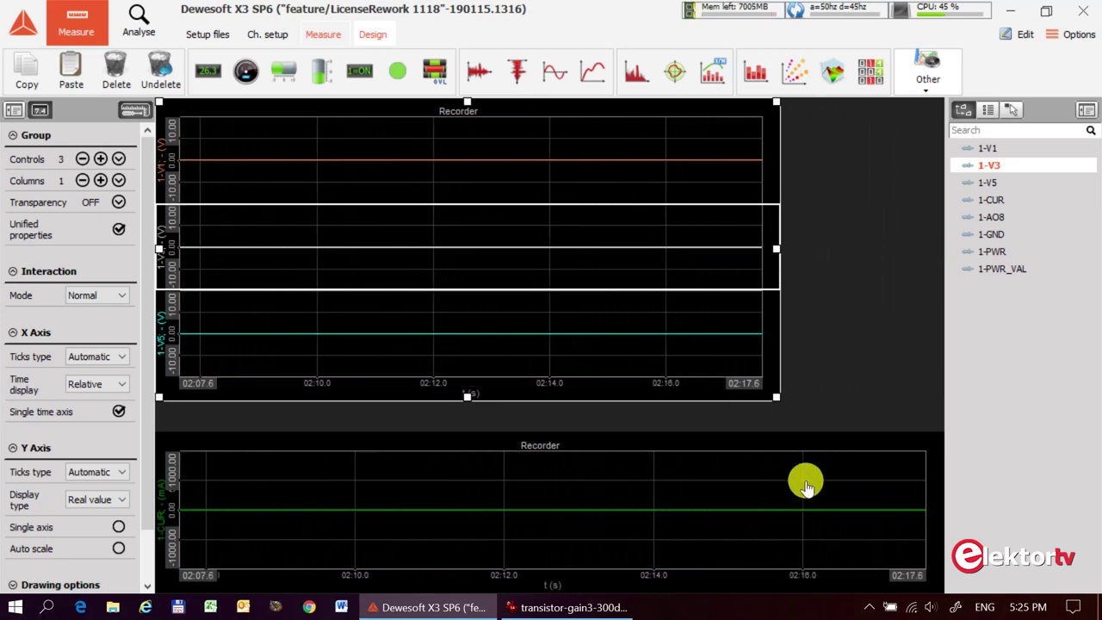
left_click(839, 232)
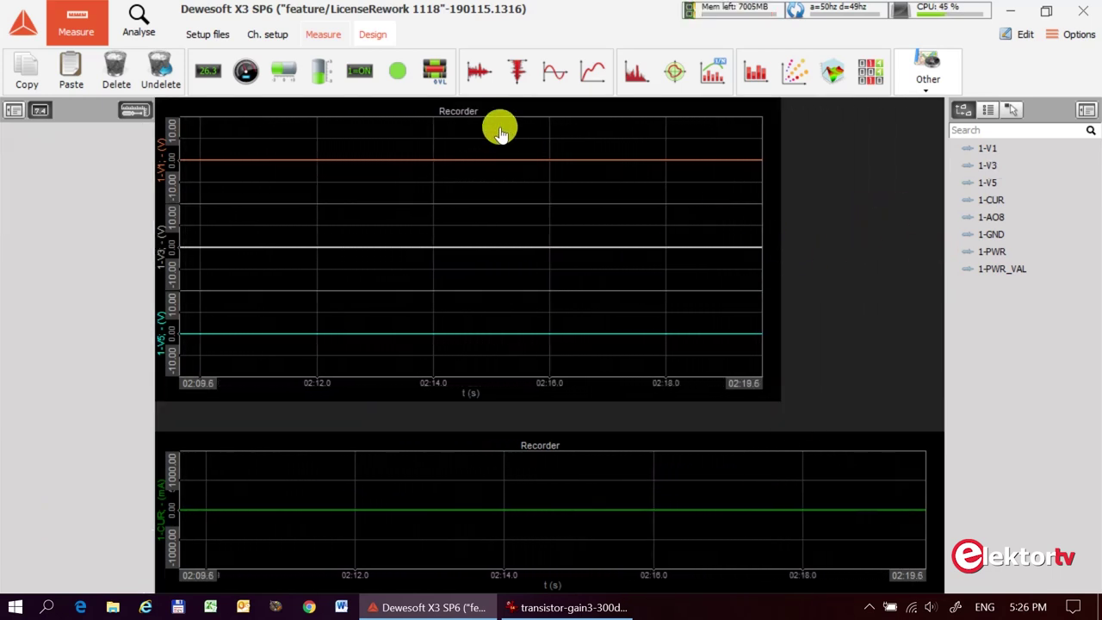
Add a tall vertical slider input control for 1-AO8 (0–4 V) beside the upper recorder
left_click(925, 89)
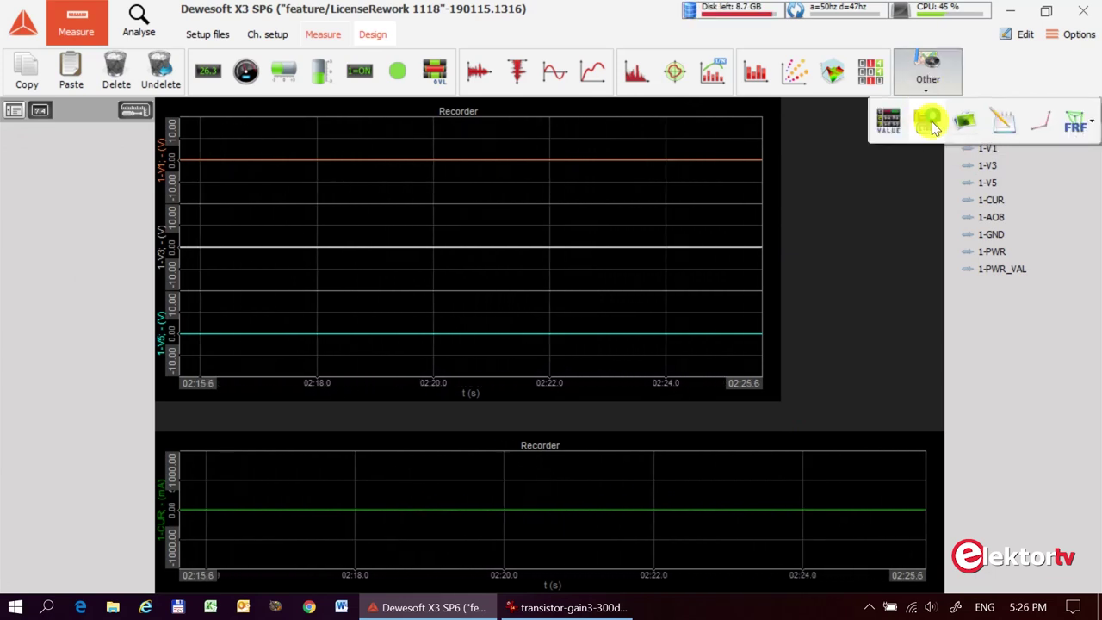
left_click(930, 122)
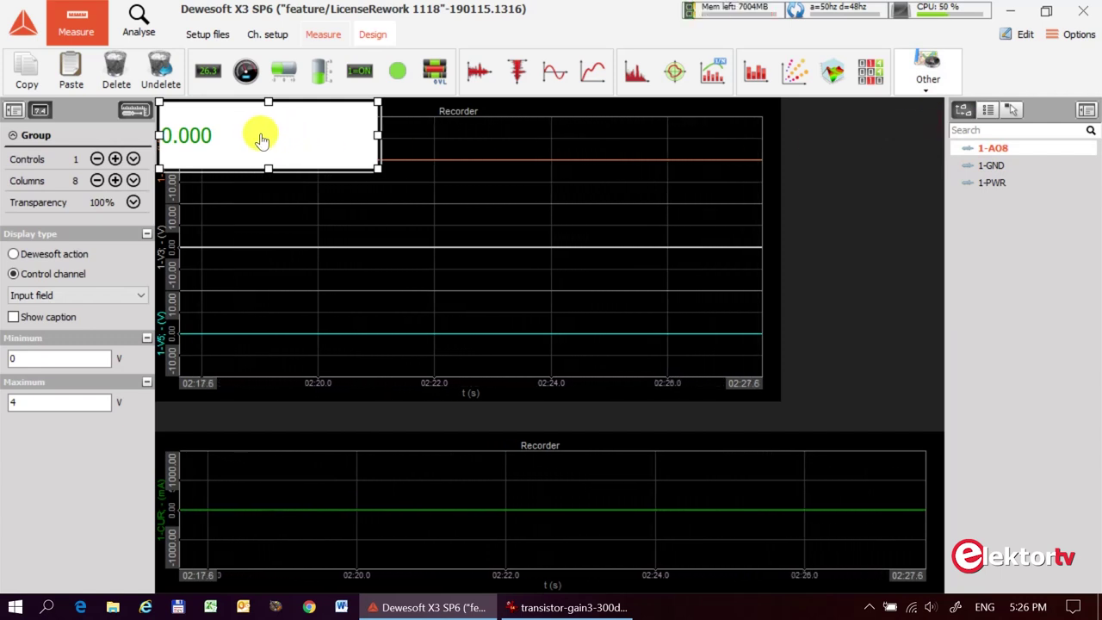
left_click_drag(258, 139, 456, 230)
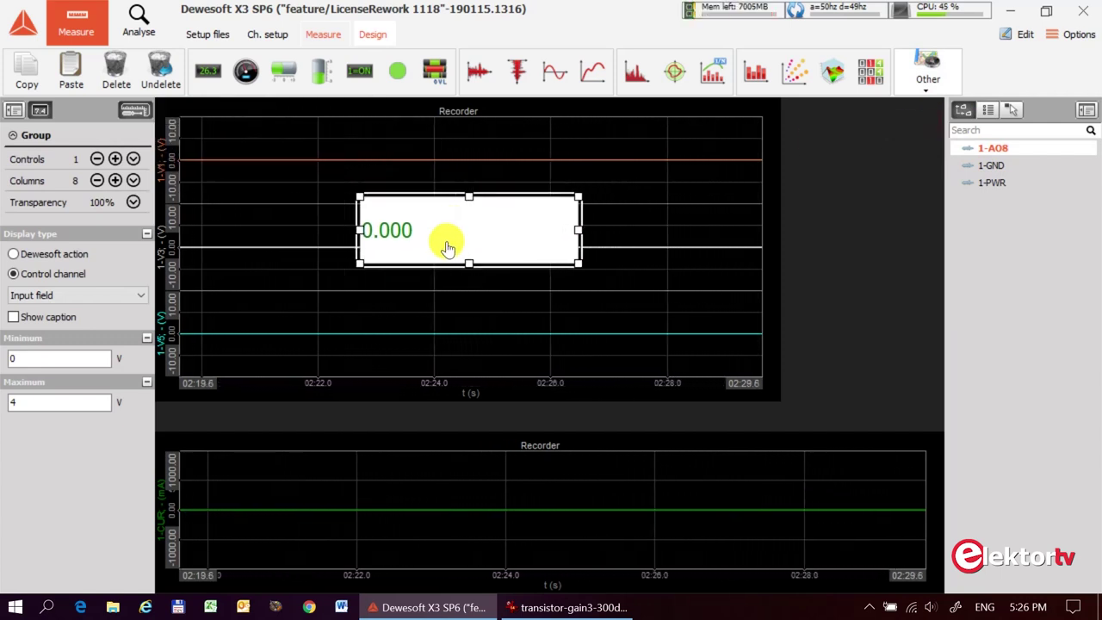
left_click(68, 296)
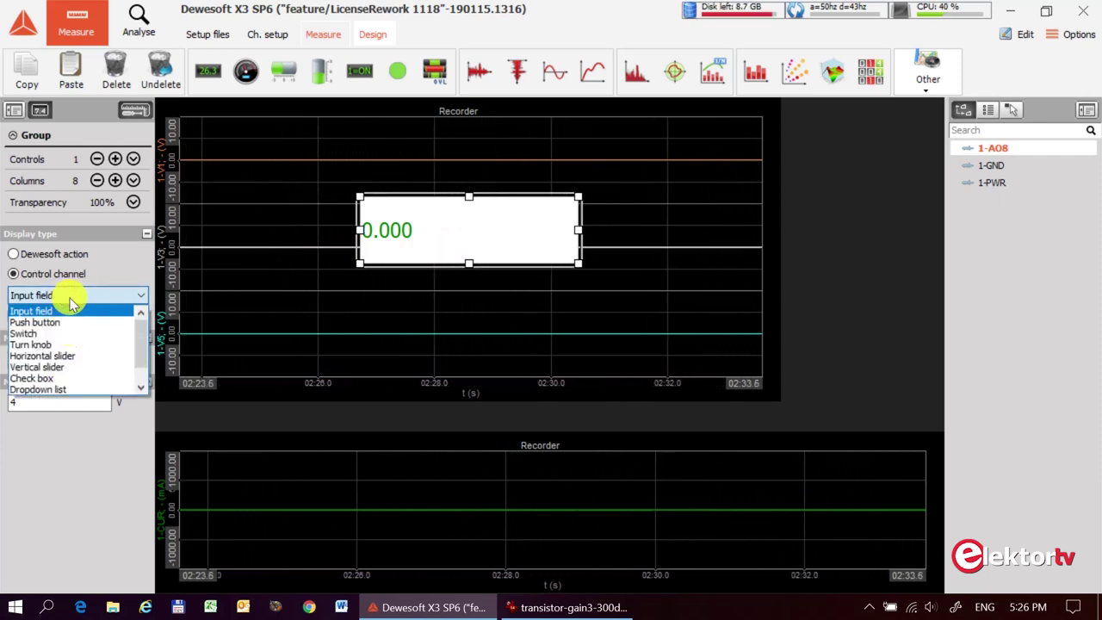
left_click(63, 367)
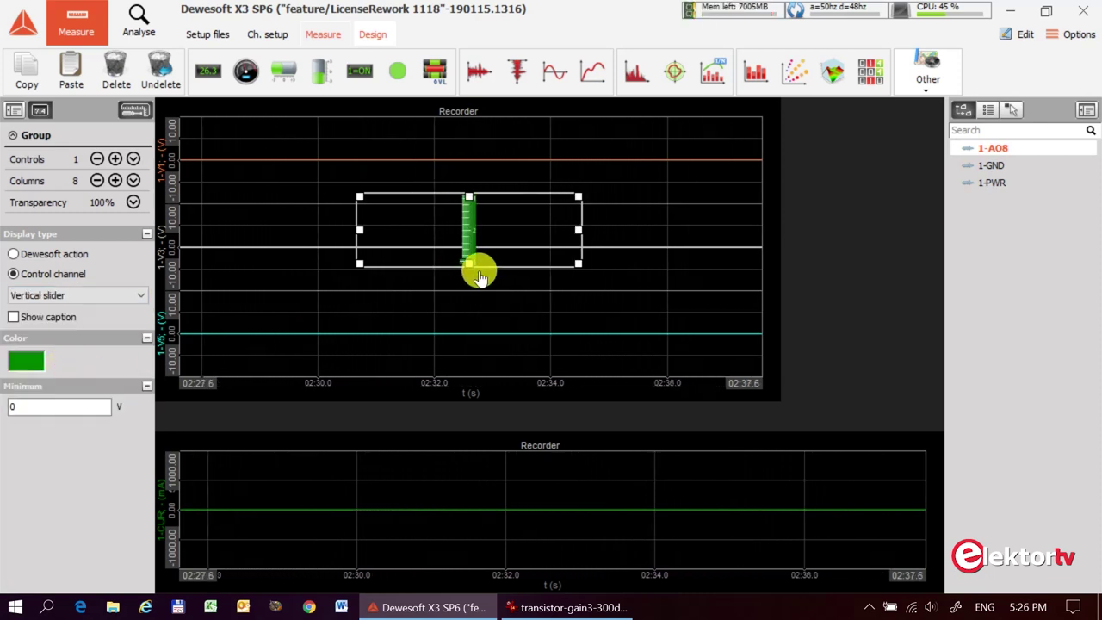
left_click_drag(471, 262, 468, 427)
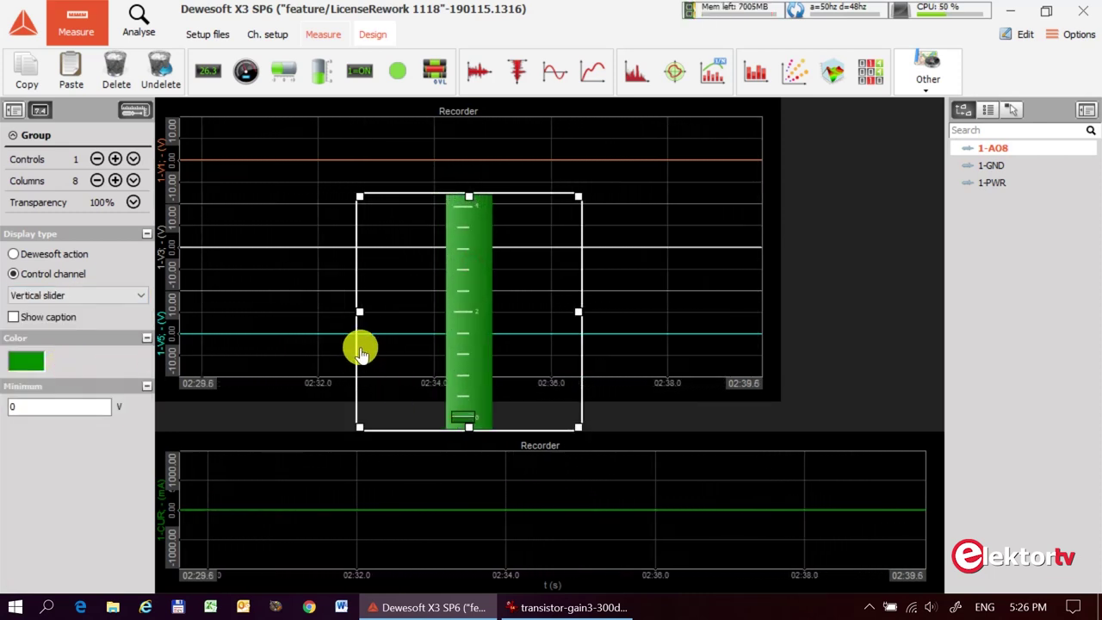
mouse_move(358, 307)
left_mouse_down()
mouse_move(520, 312)
mouse_move(933, 198)
left_mouse_up()
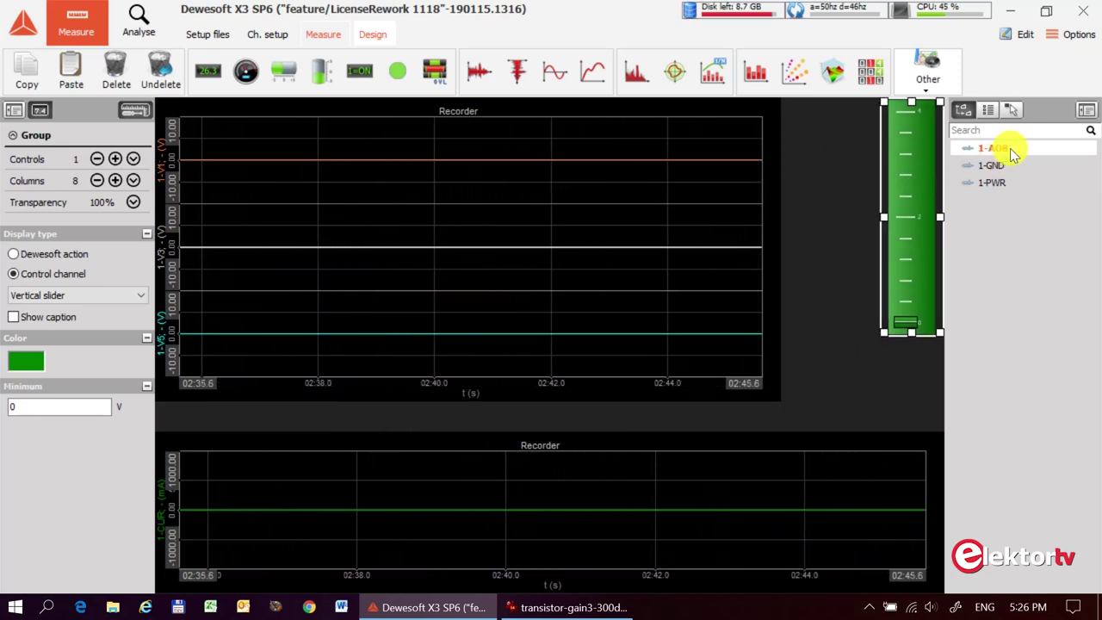
mouse_move(1009, 148)
left_mouse_down()
mouse_move(917, 197)
mouse_move(828, 200)
left_mouse_up()
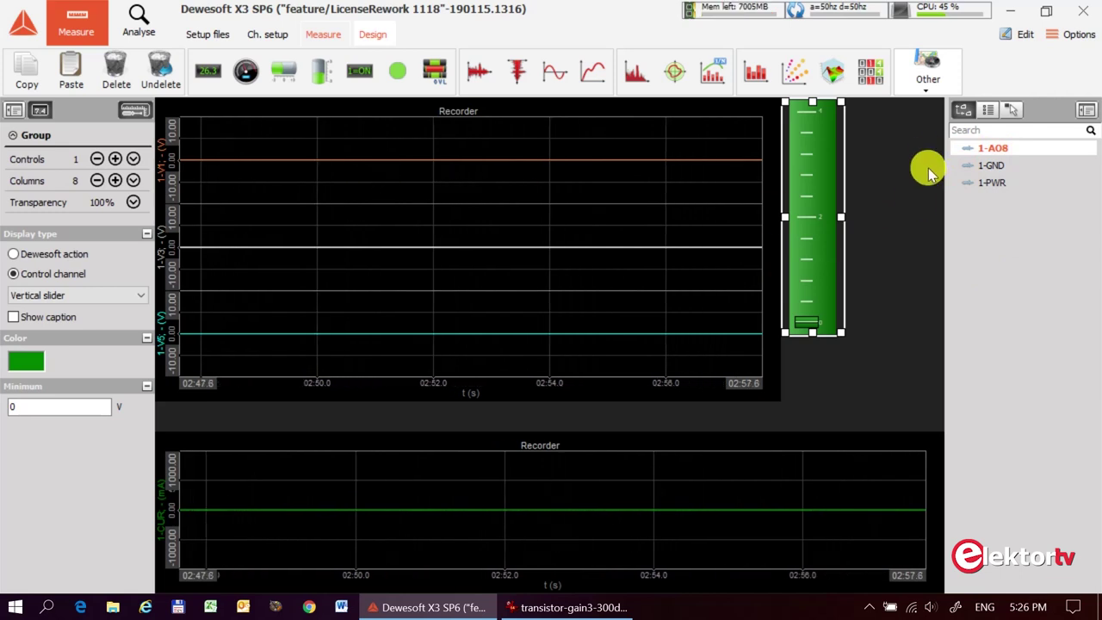
Add a second vertical slider input control sized and placed beside the recorder
left_click(928, 77)
left_click(930, 116)
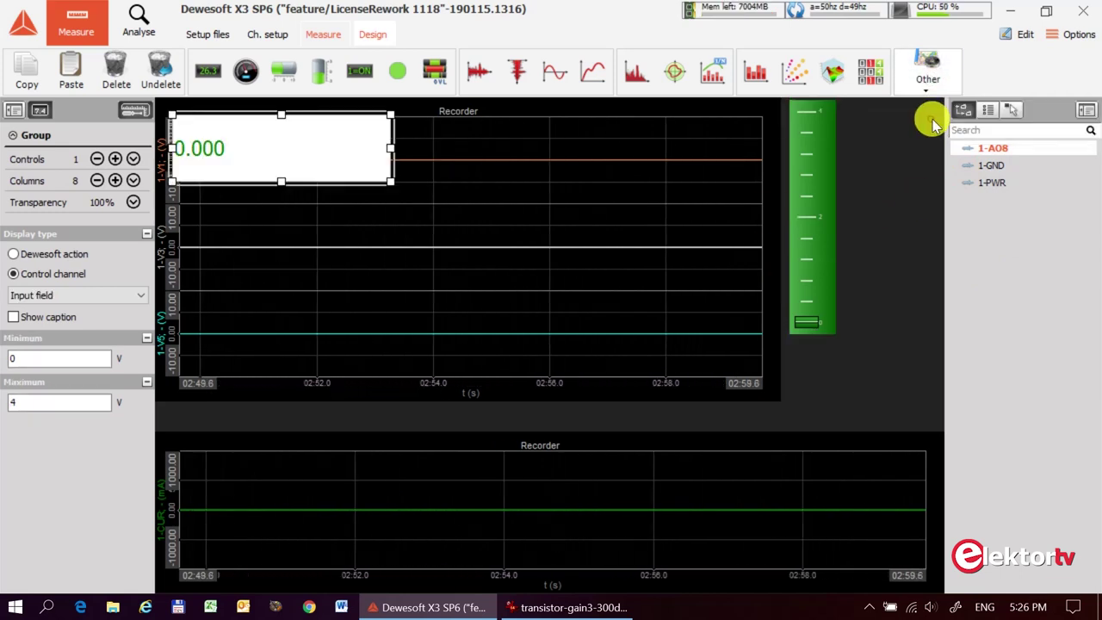
left_click(31, 293)
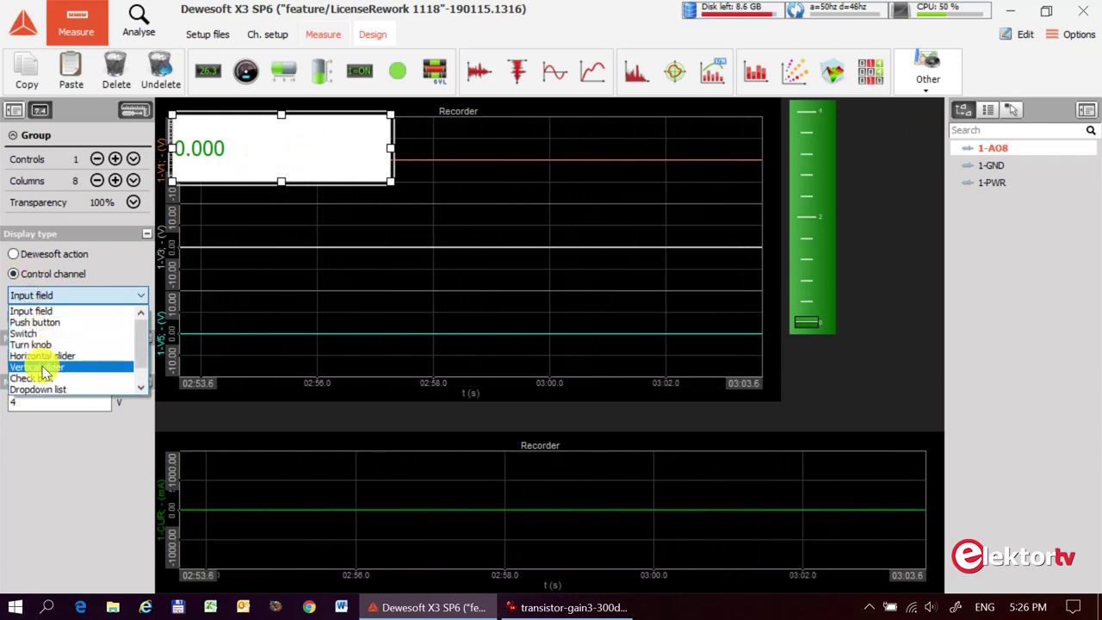
left_click(43, 368)
left_click_drag(283, 182, 279, 356)
left_click_drag(278, 295, 899, 209)
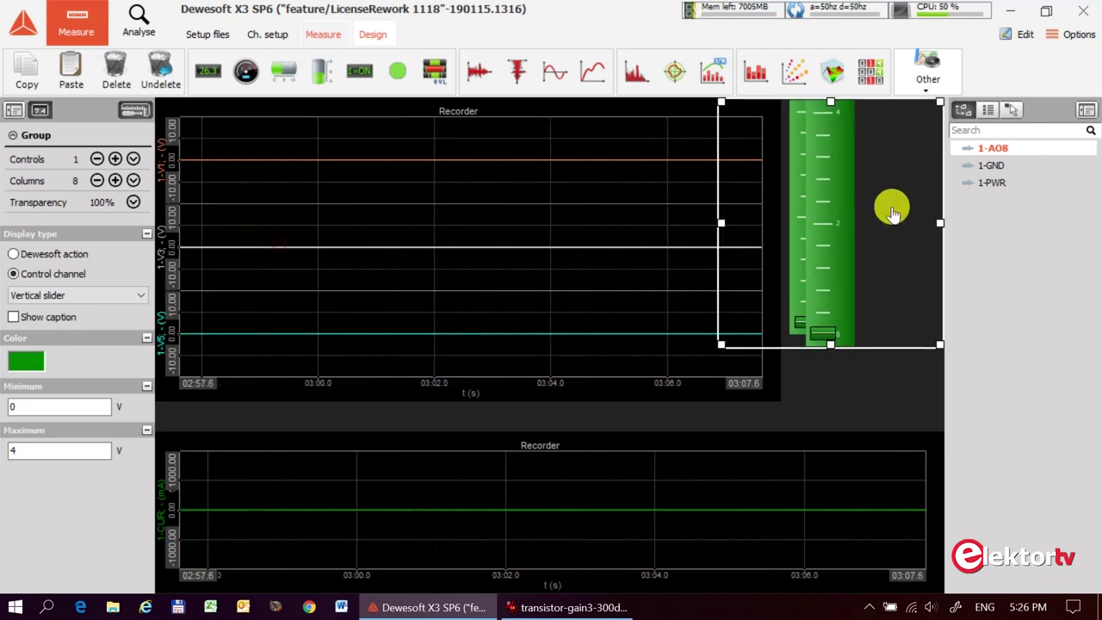
left_click_drag(828, 346, 832, 333)
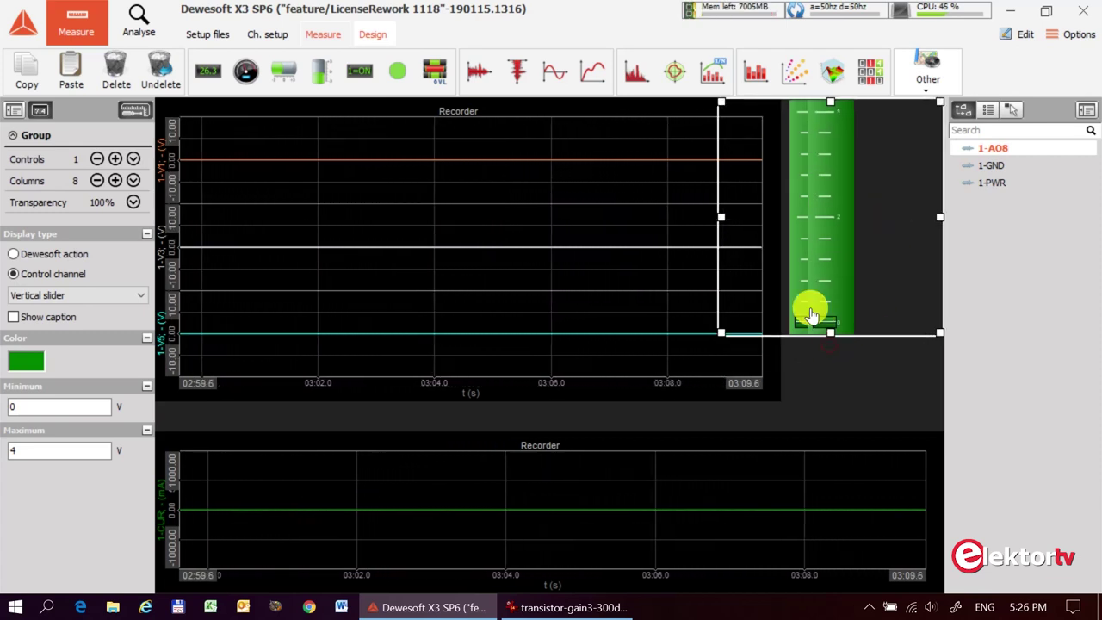
left_click_drag(720, 215, 885, 201)
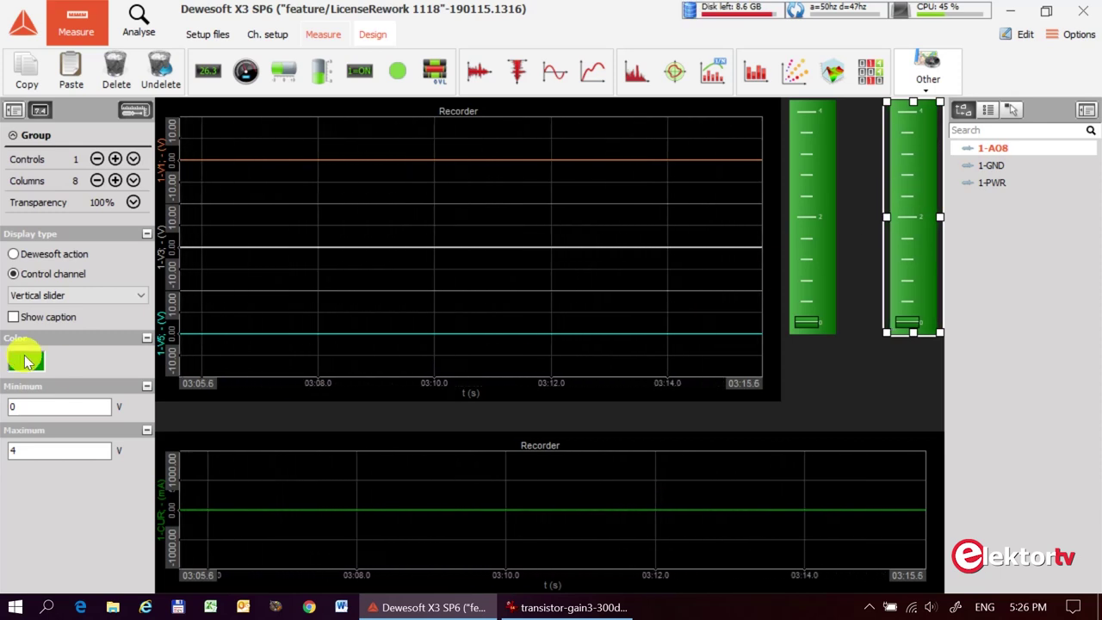
Colour the second slider red, move the green slider beside it, and link red to 1-PWR (0–24)
left_click(26, 359)
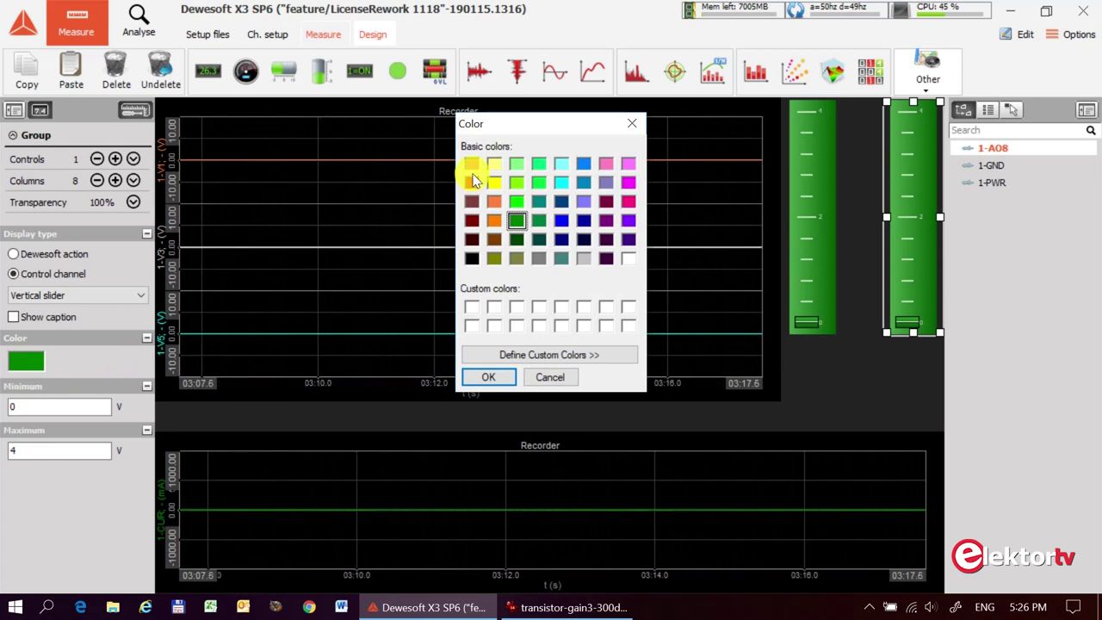
left_click(485, 379)
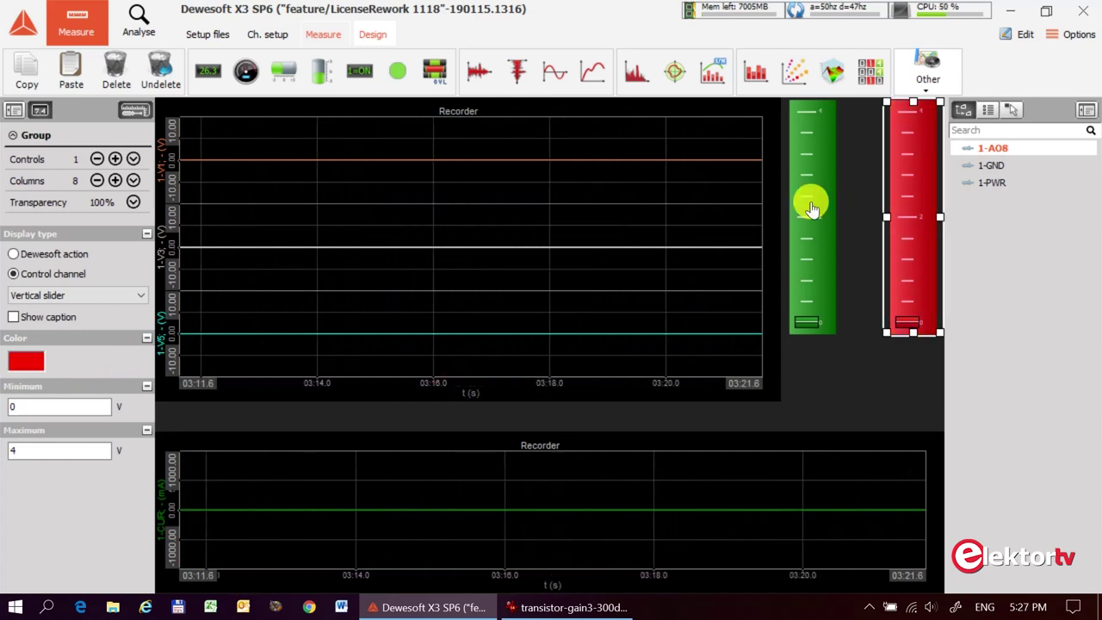
left_click_drag(812, 206, 836, 207)
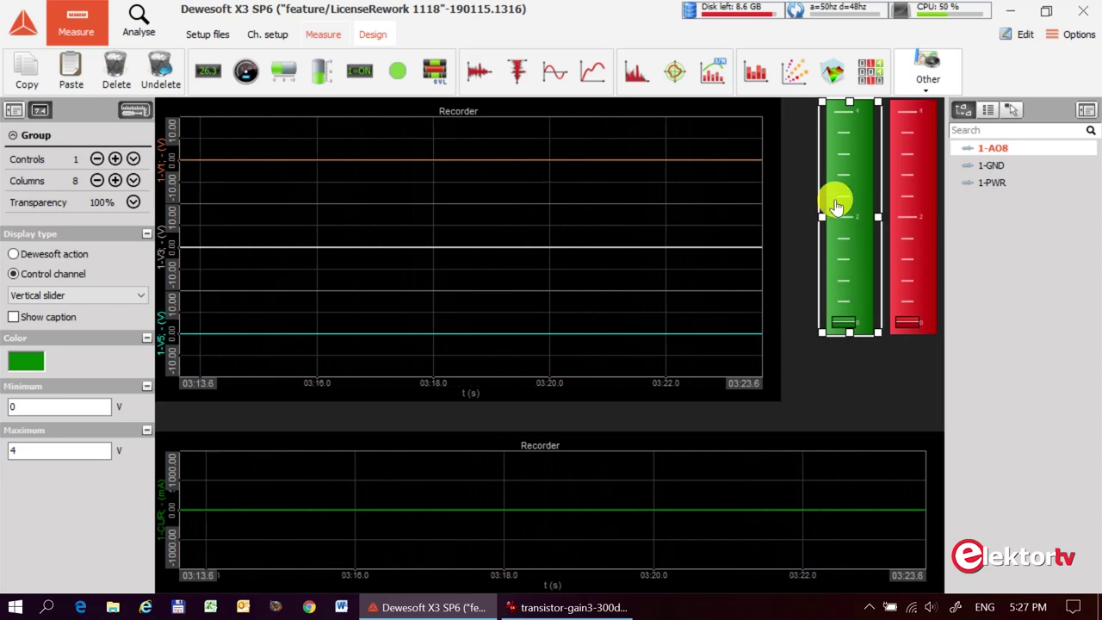
left_click(836, 356)
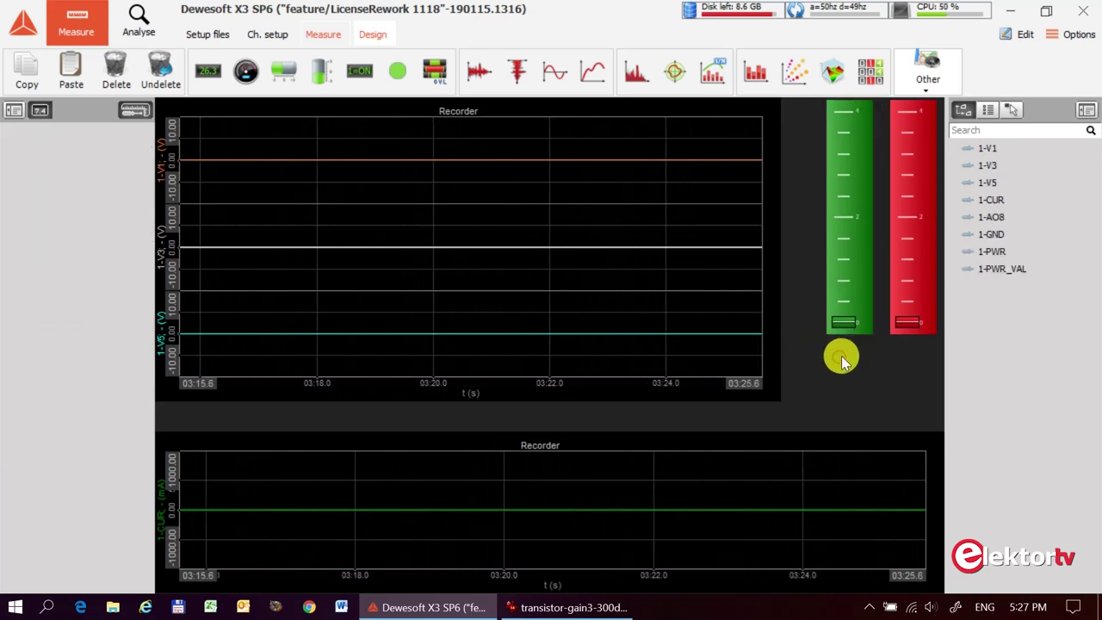
left_click(854, 241)
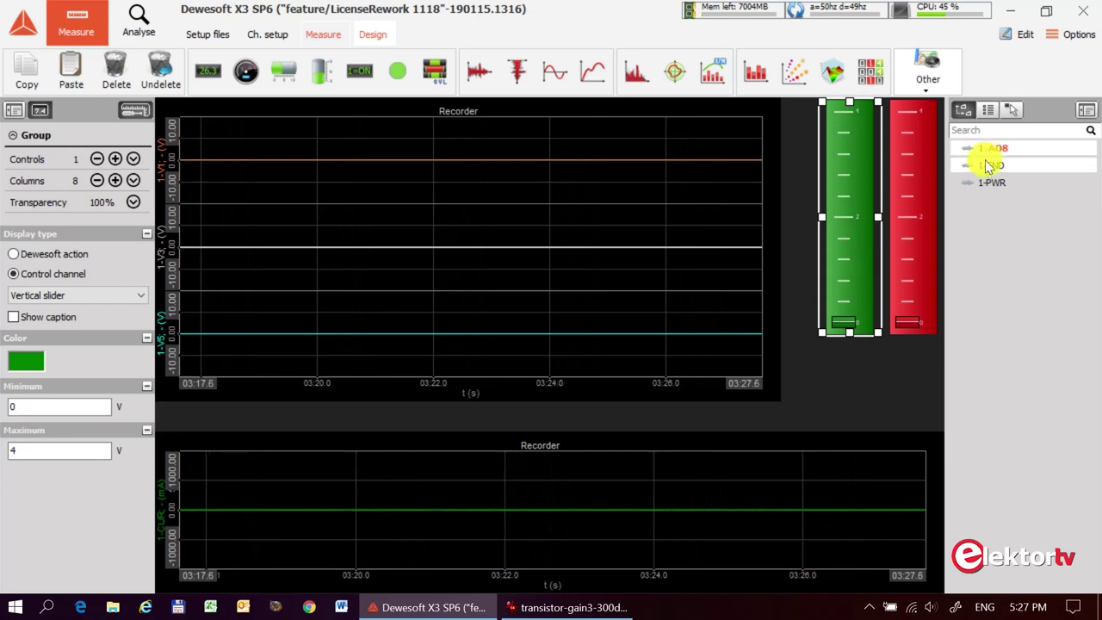
left_click(904, 241)
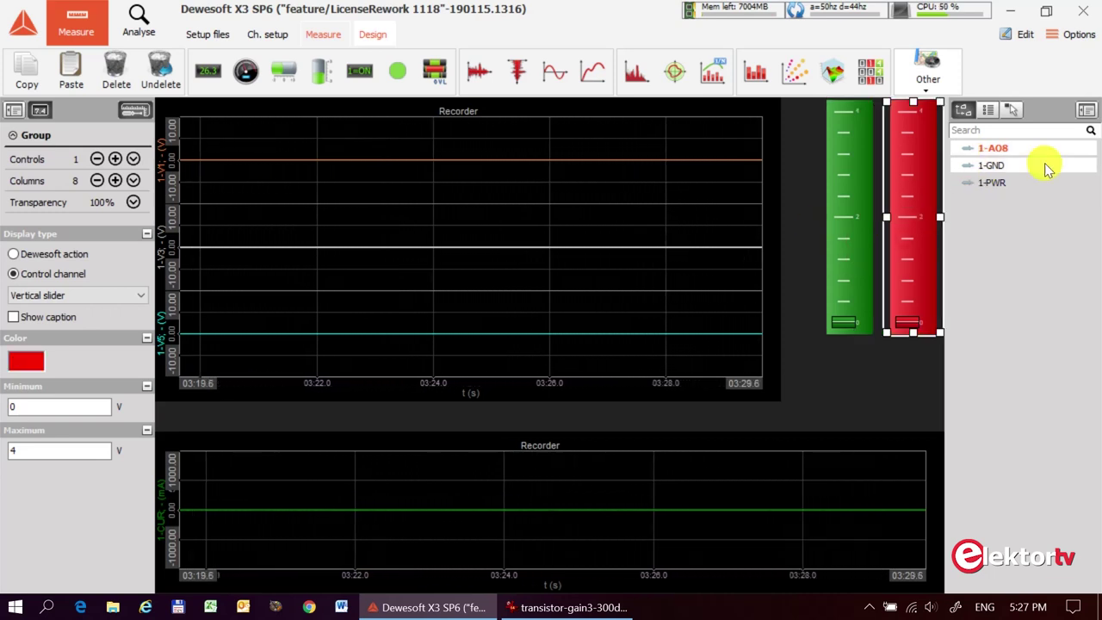
left_click(1003, 183)
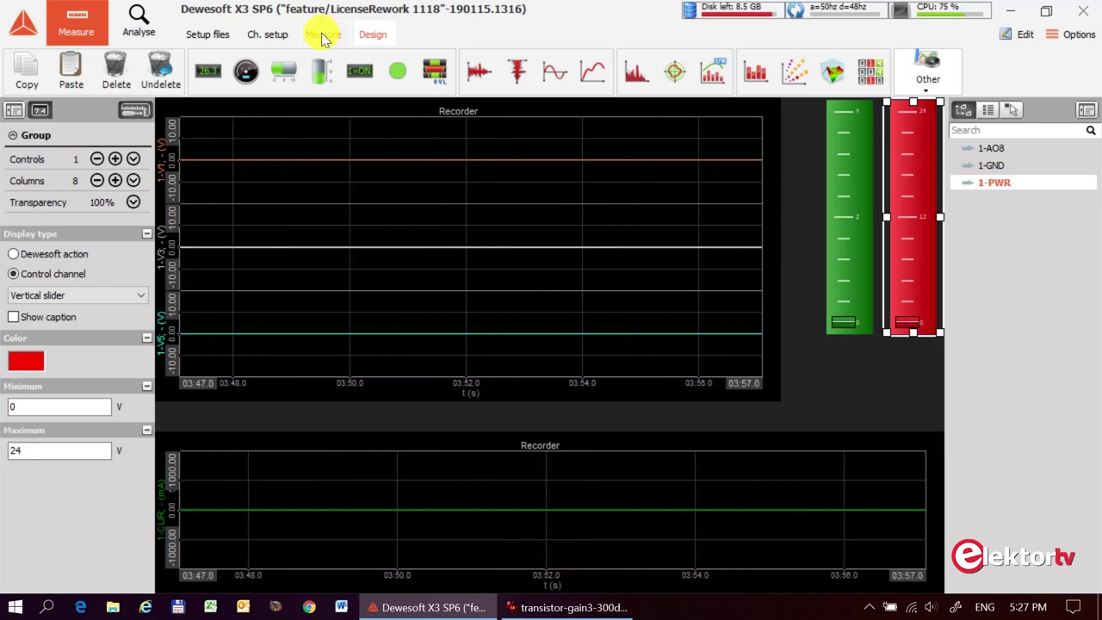
Start measuring with the PWR slider at about 12 V and the AO8 slider at about 2 V
left_click(322, 36)
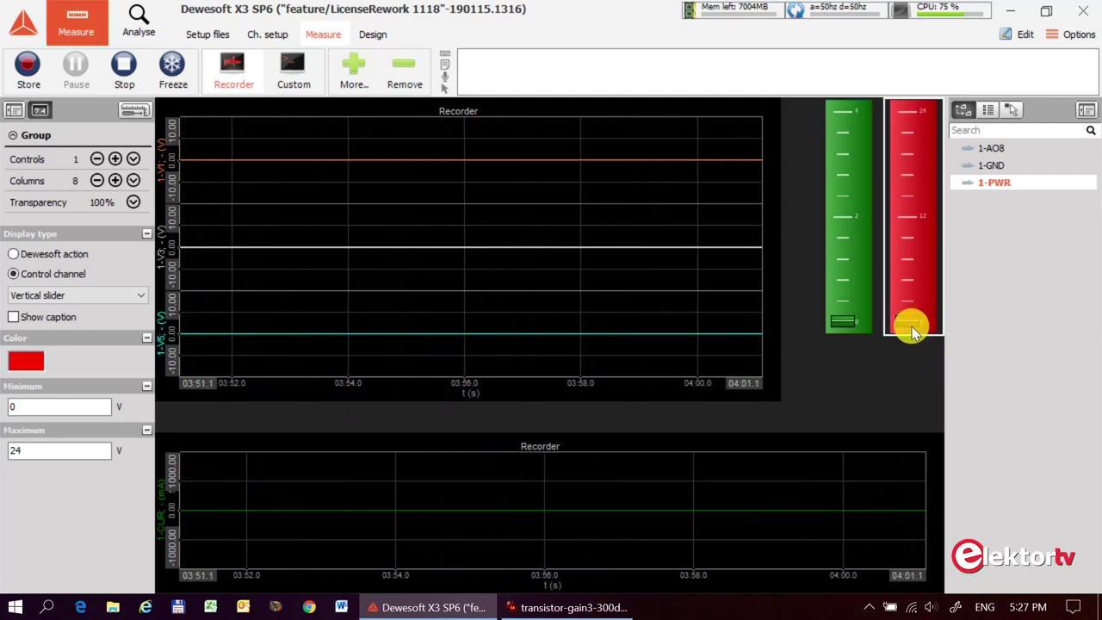
left_click_drag(910, 329, 912, 240)
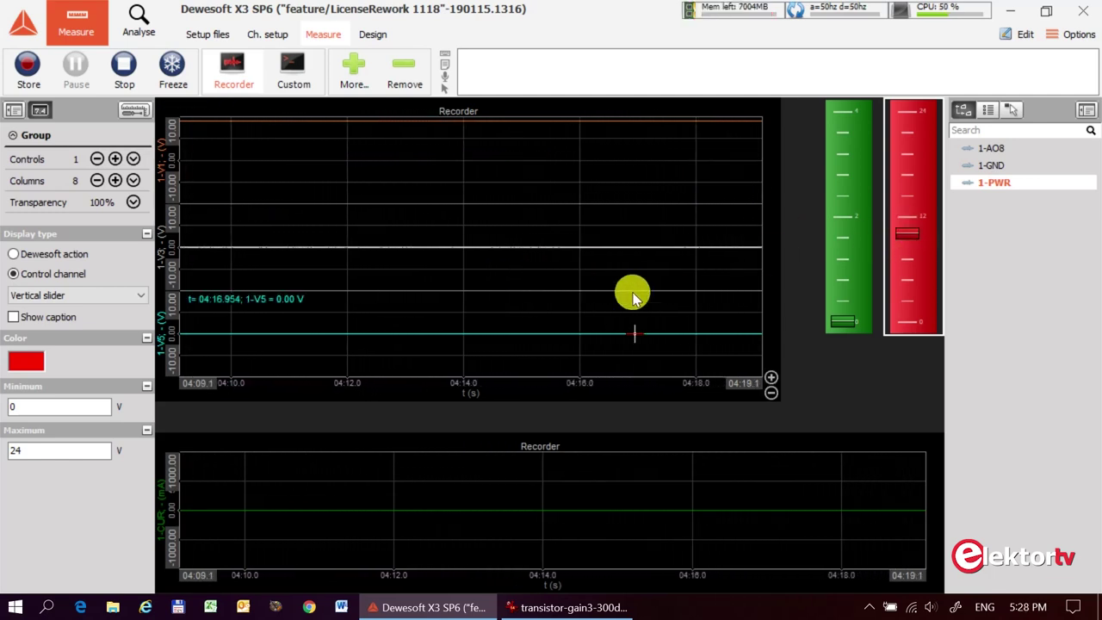
left_click_drag(844, 325, 842, 231)
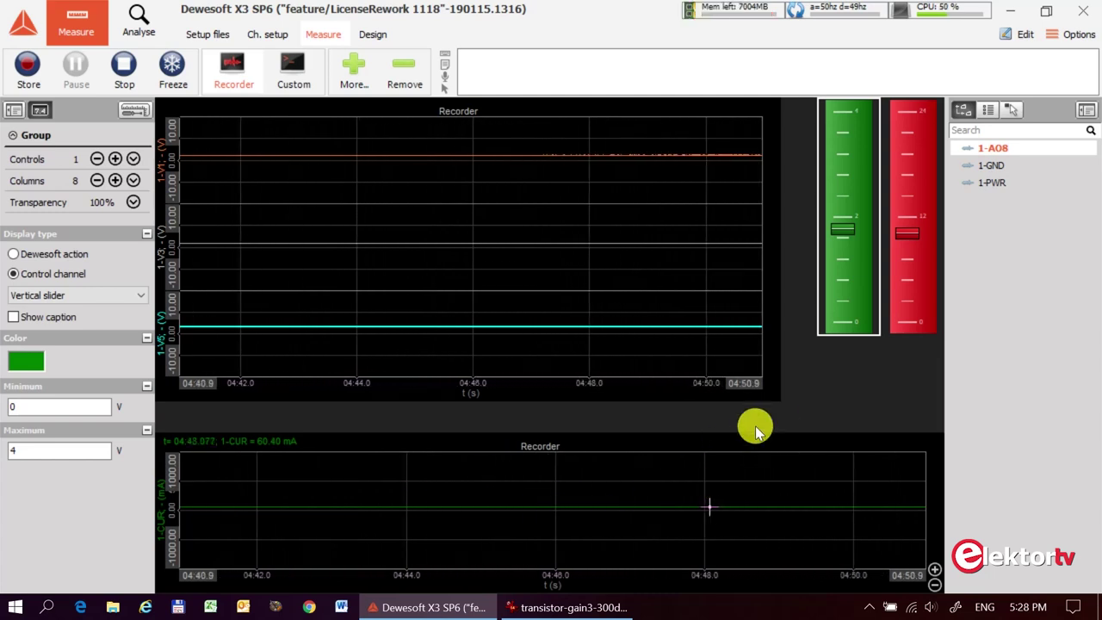
left_click(823, 391)
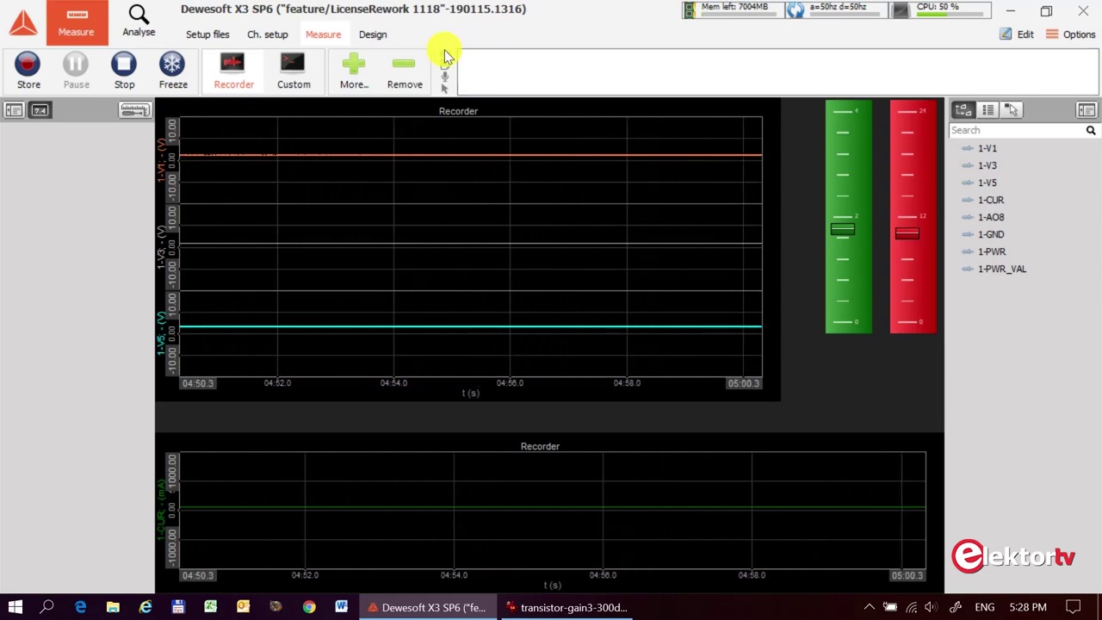
Add a Formula math channel from the Math section of Ch. setup
left_click(268, 37)
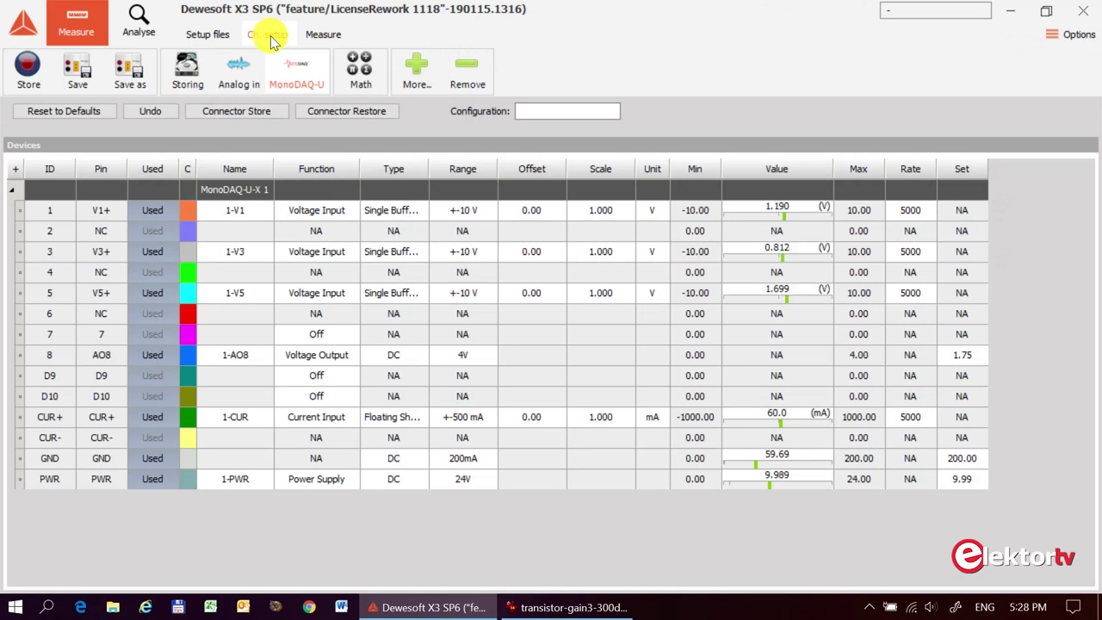
left_click(362, 74)
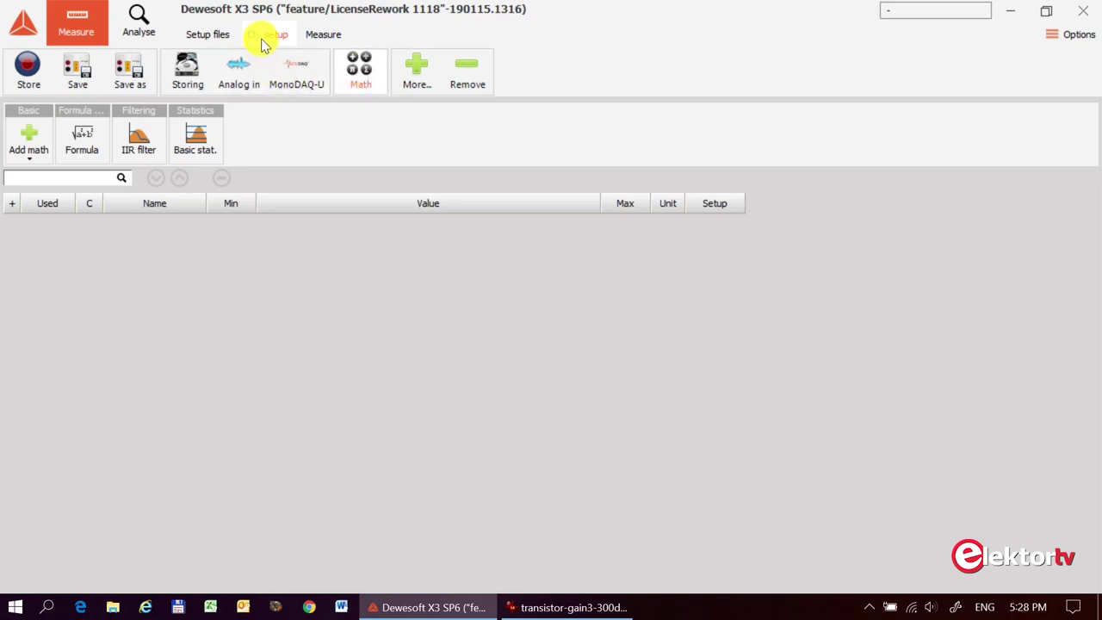
left_click(25, 145)
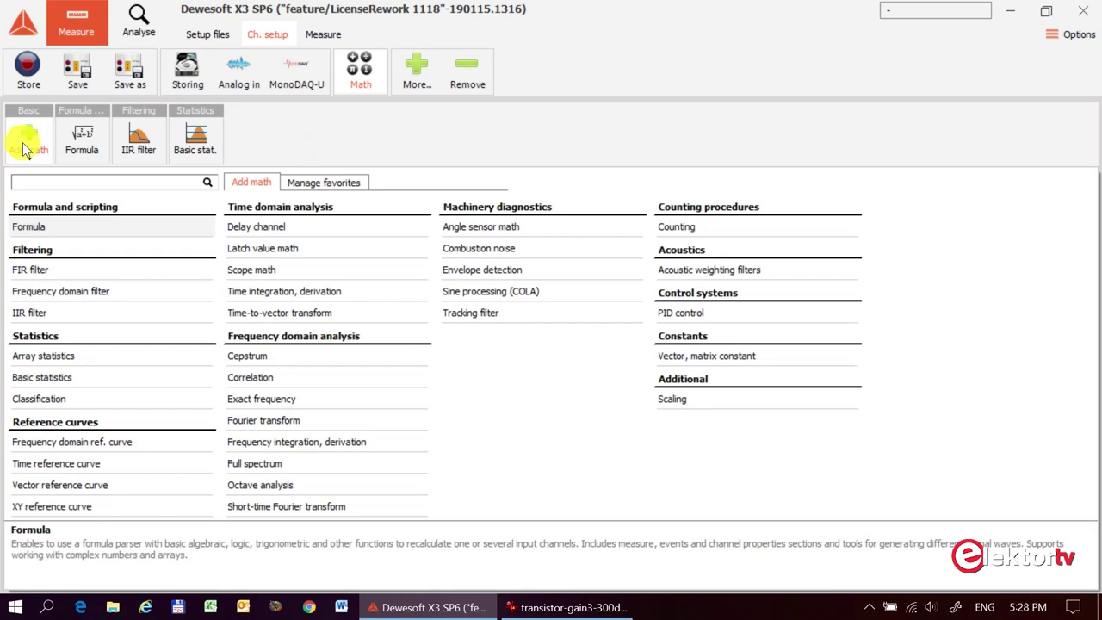
left_click(79, 143)
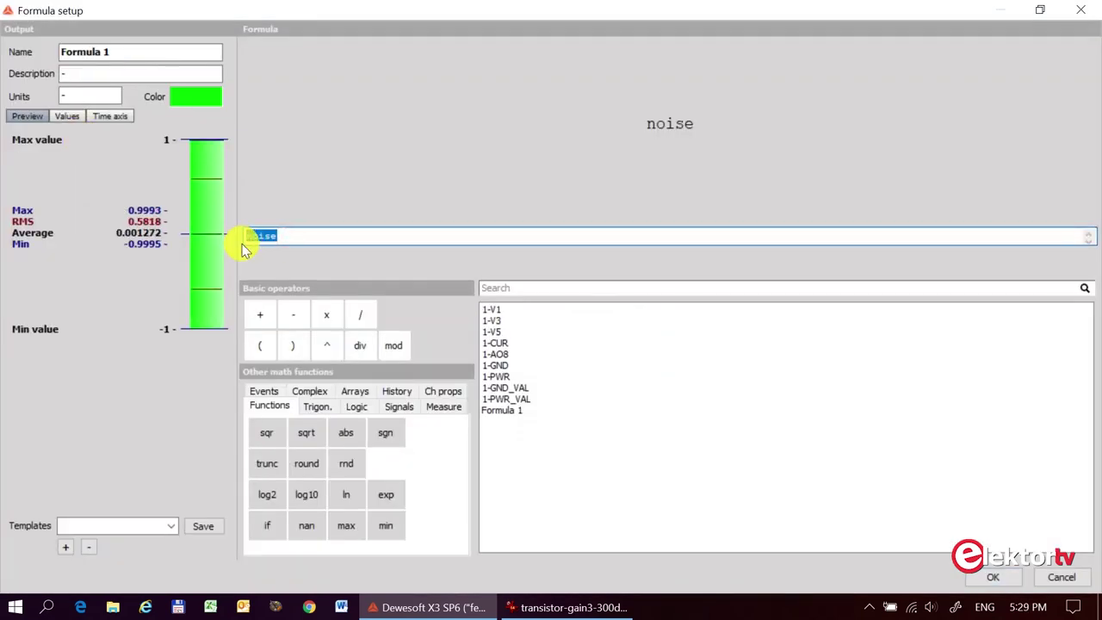
Replace the default noise expression with ('1-V5'-'1-V3')/3.3 and confirm Formula 1
key("BackSpace")
key("BackSpace")
key("BackSpace")
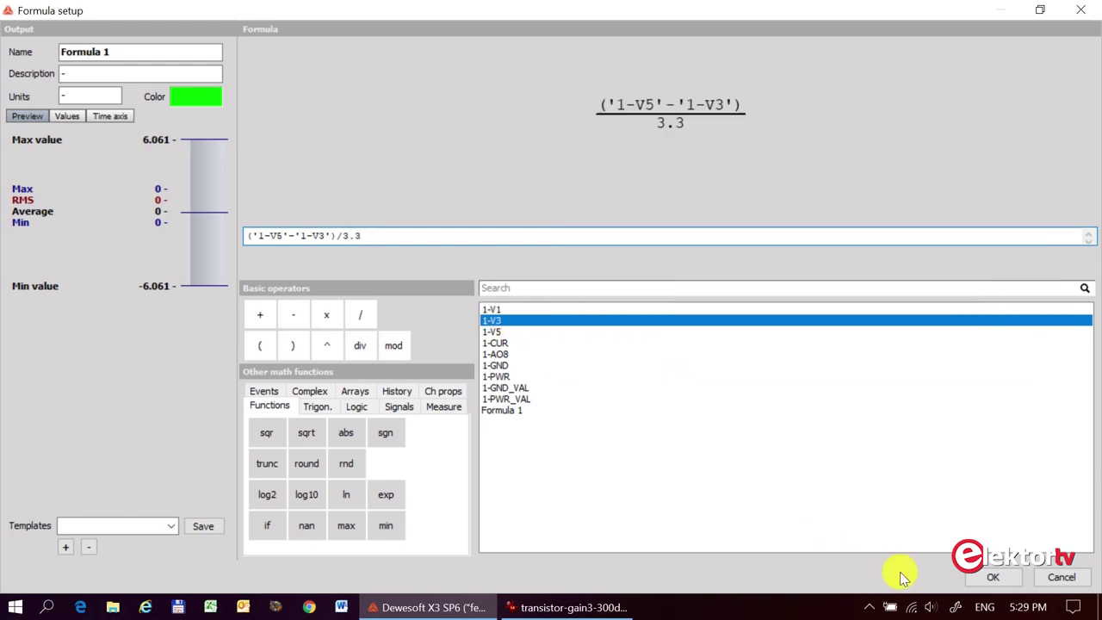
left_click(988, 577)
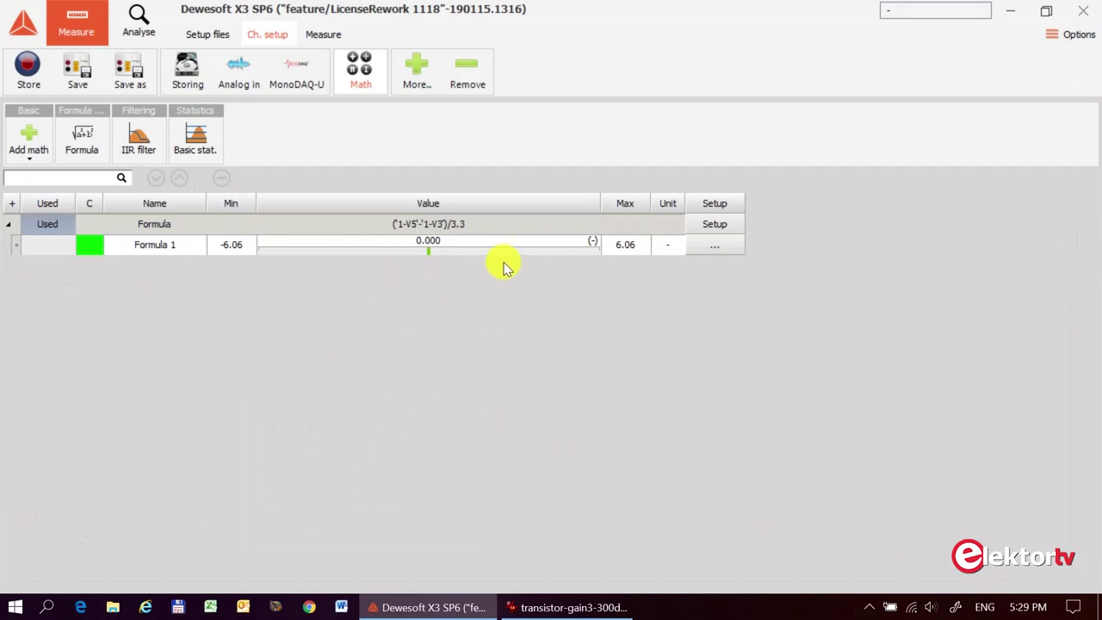
Place a narrowed digital meter under the sliders and assign Formula 1 to it
left_click(323, 36)
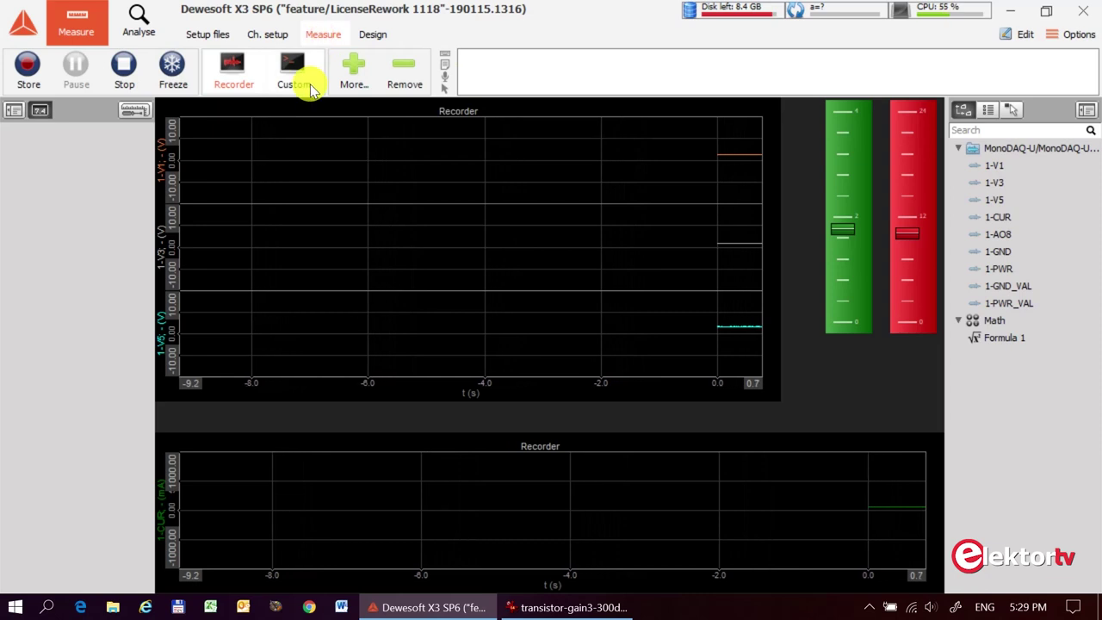
left_click(1009, 339)
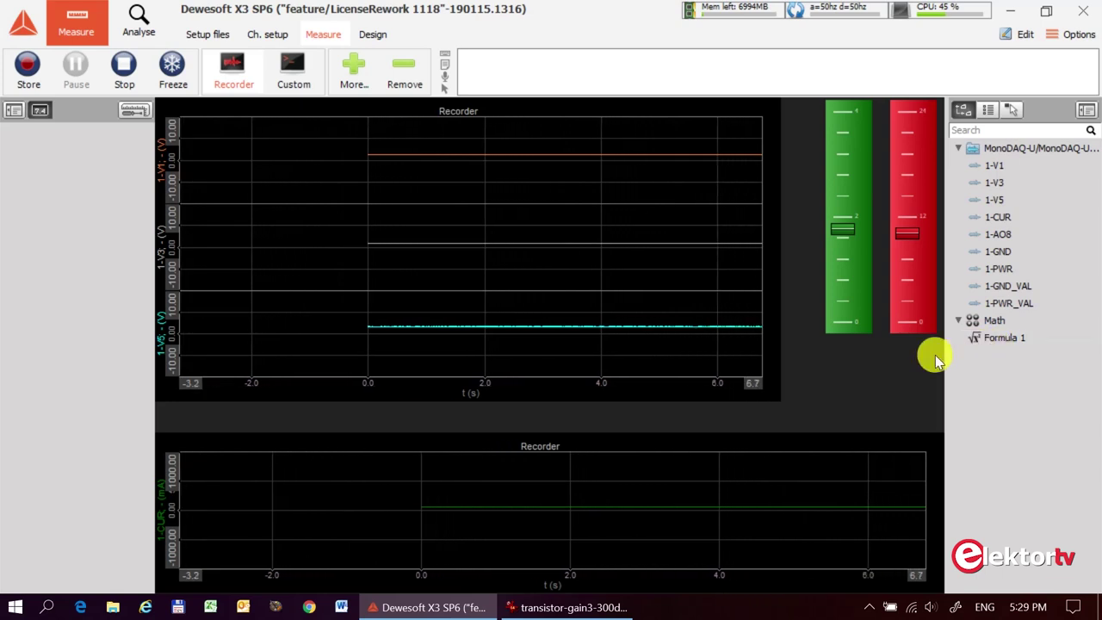
left_click(381, 36)
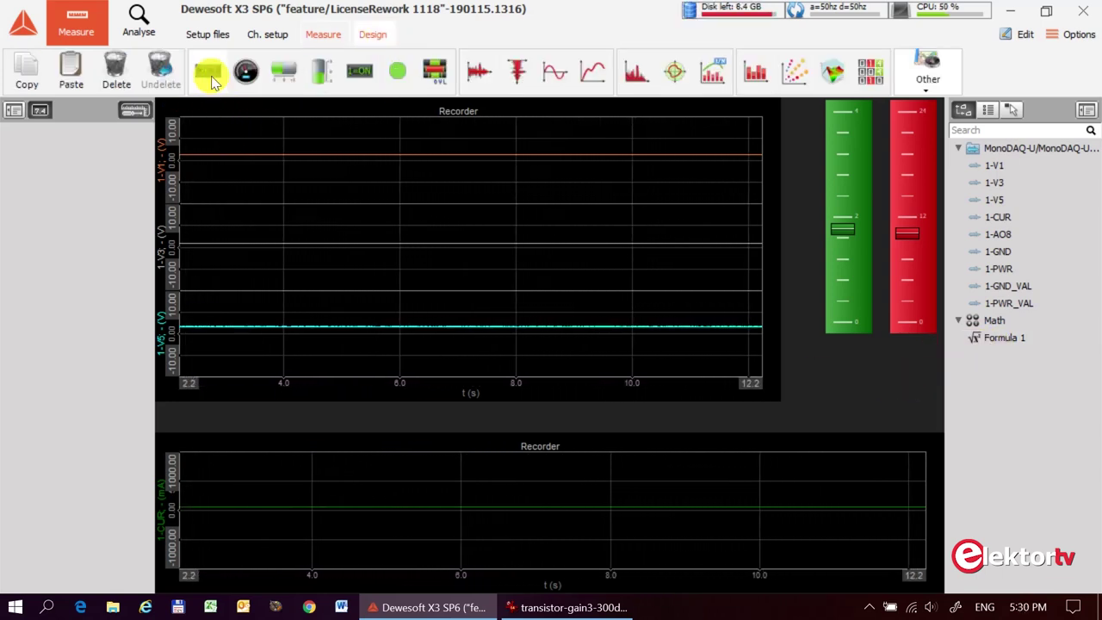
left_click(208, 76)
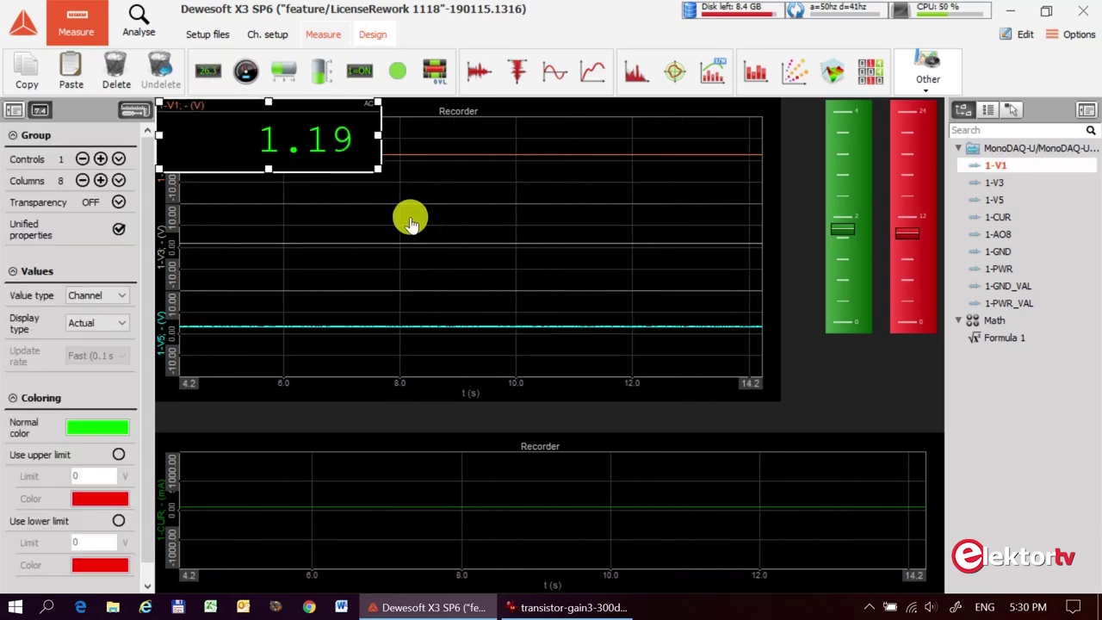
mouse_move(282, 131)
left_mouse_down()
mouse_move(840, 384)
mouse_move(832, 364)
left_mouse_up()
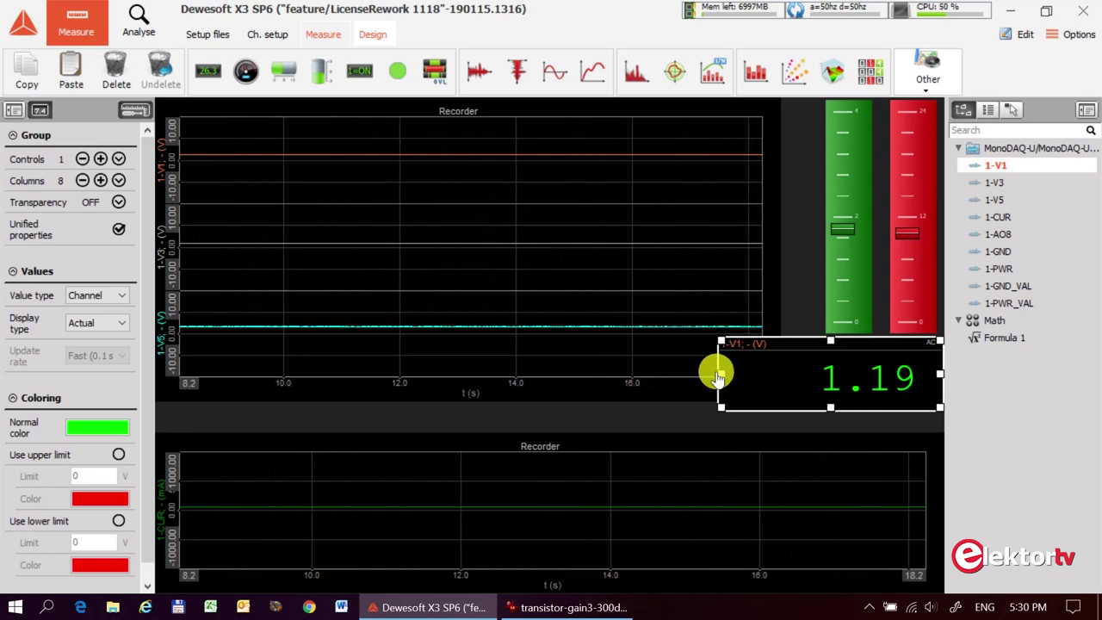
left_click_drag(723, 373, 784, 373)
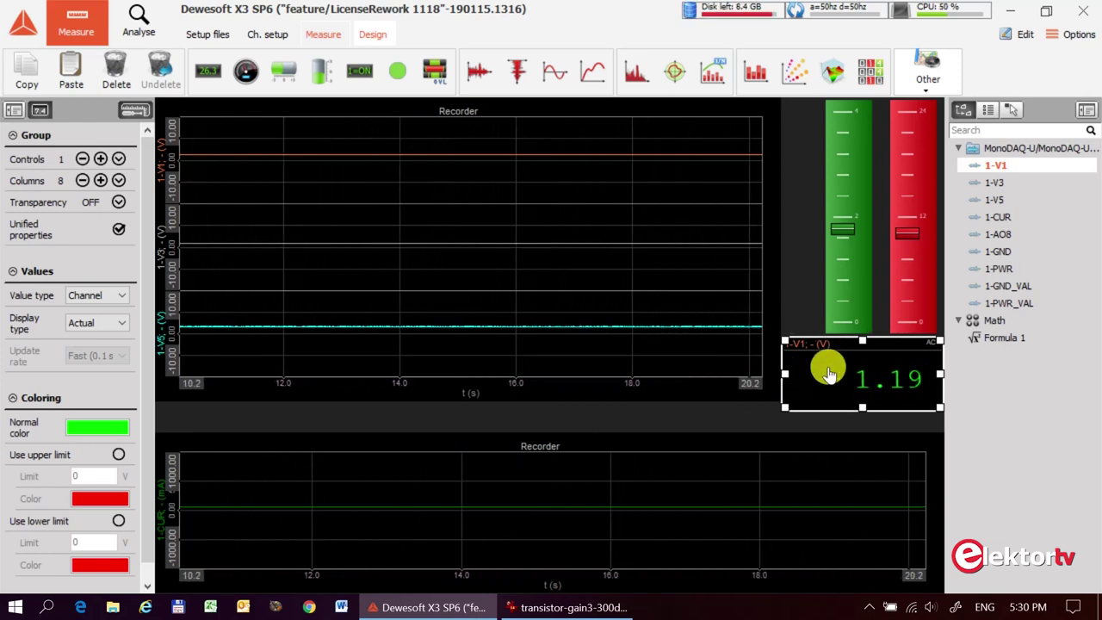
left_click(1004, 338)
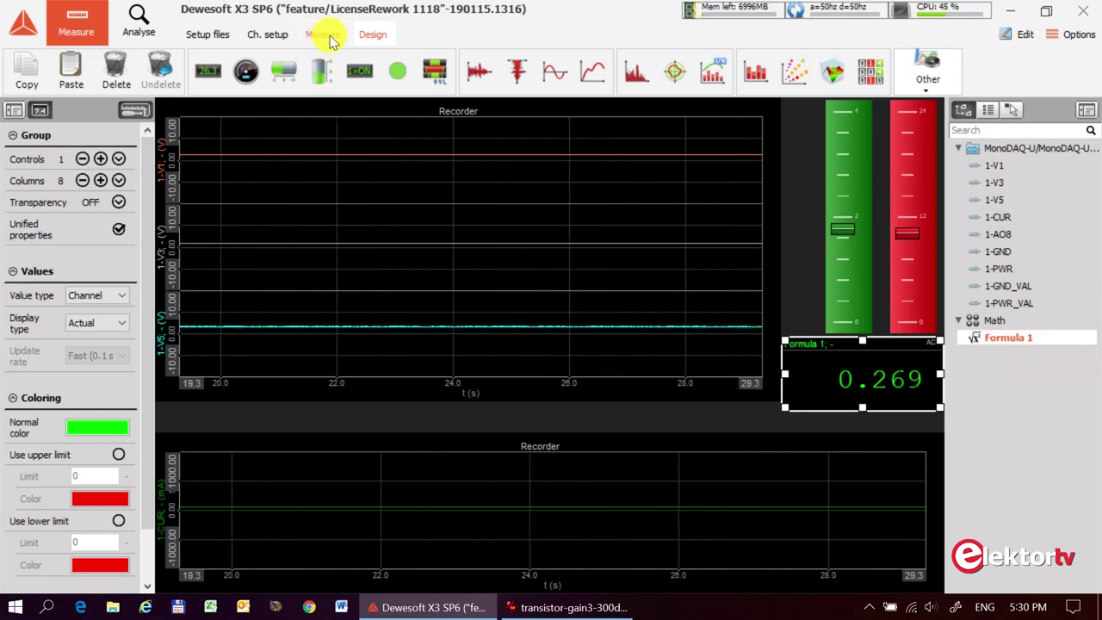
Rename the Formula 1 channel to Ib with mA units and go back to measuring
left_click(268, 35)
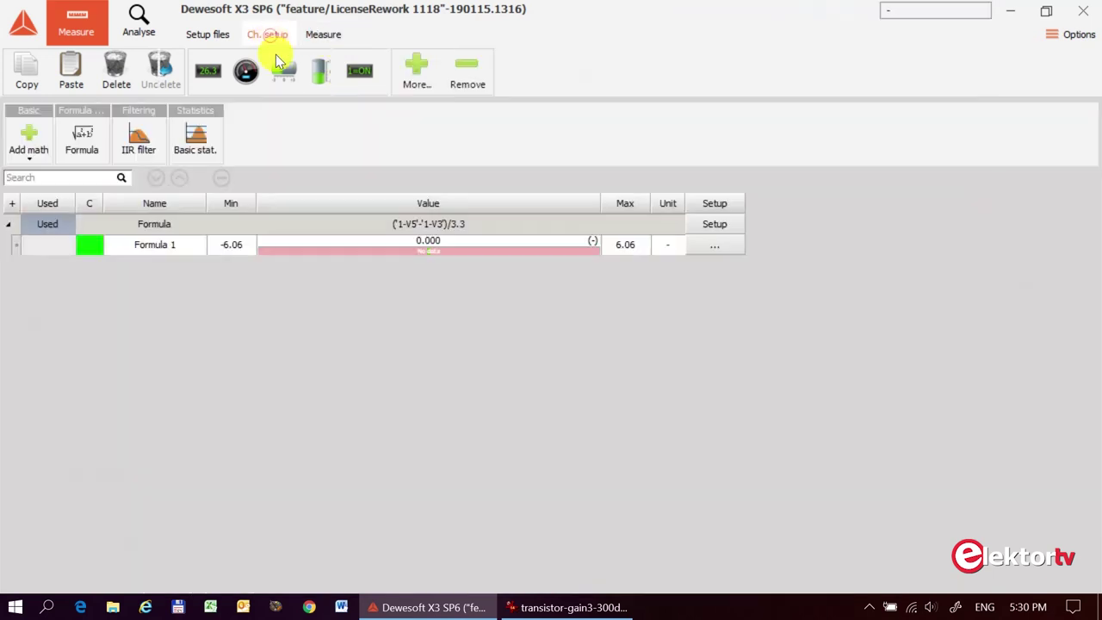
left_click(178, 248)
type("Ib")
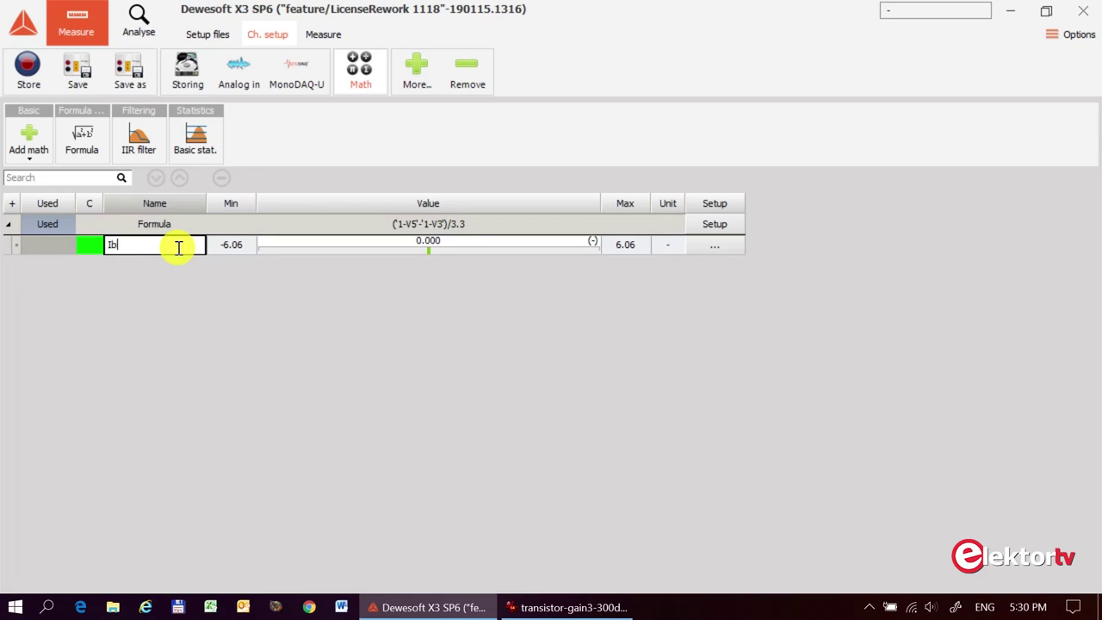
left_click(715, 224)
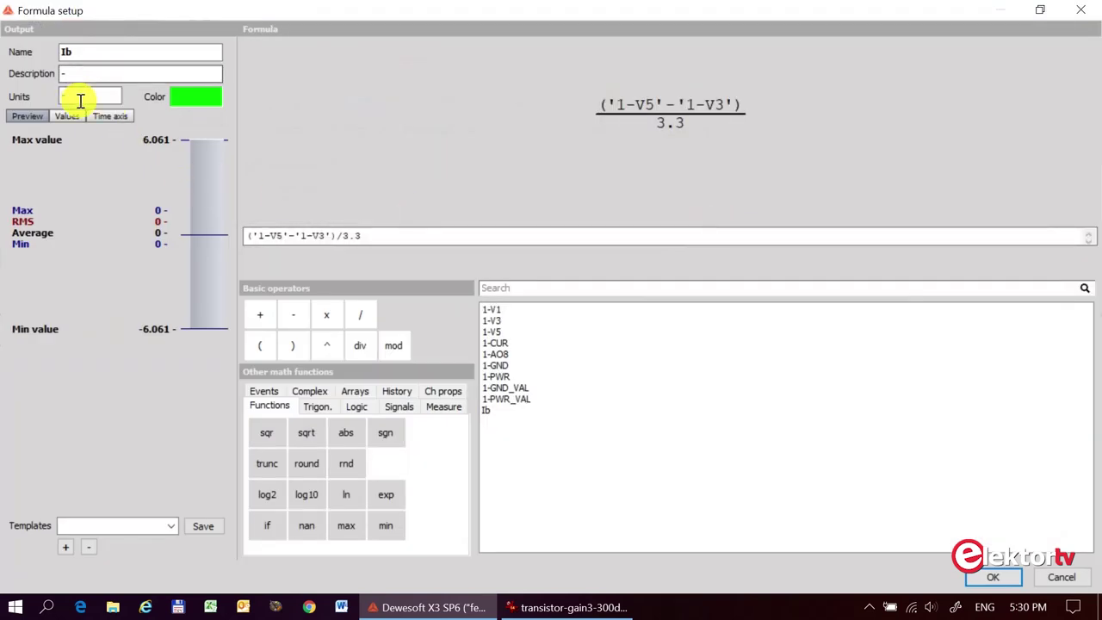
type("mA")
left_click(1004, 578)
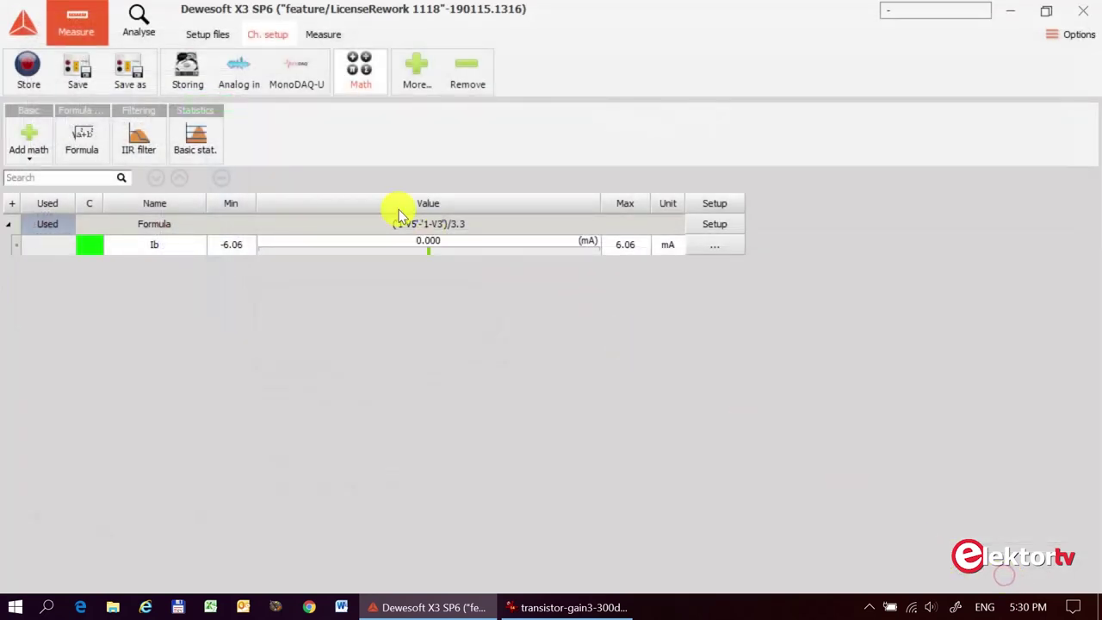
left_click(322, 36)
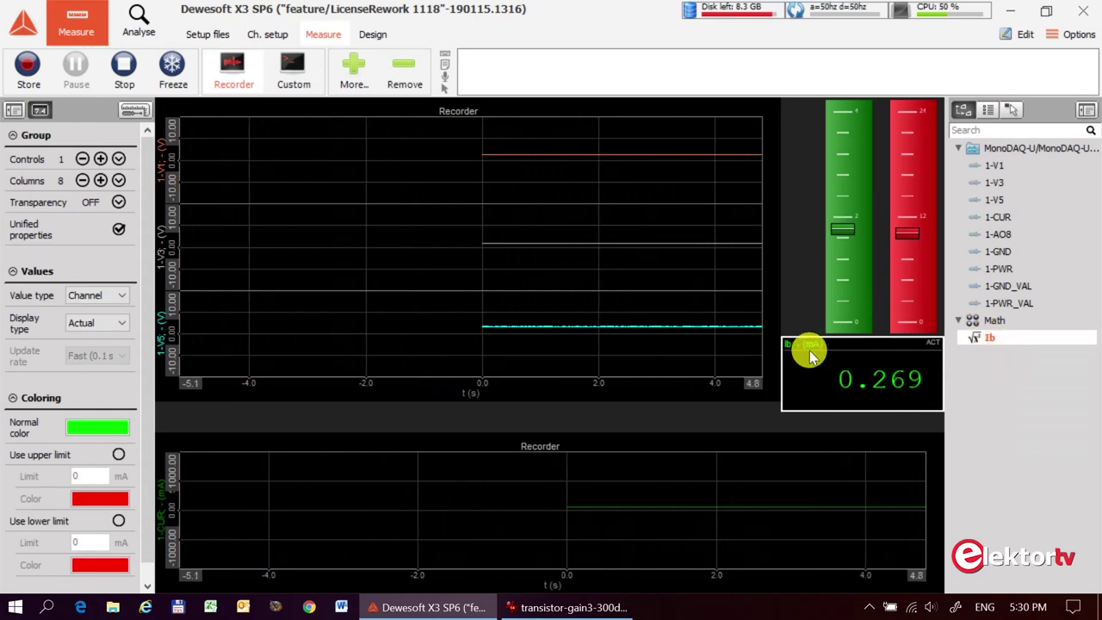
Drag the AO8 slider down to about 0.3 V, then back to about 2 V
left_click(848, 238)
mouse_move(848, 238)
left_mouse_down()
mouse_move(844, 315)
mouse_move(843, 112)
left_mouse_up()
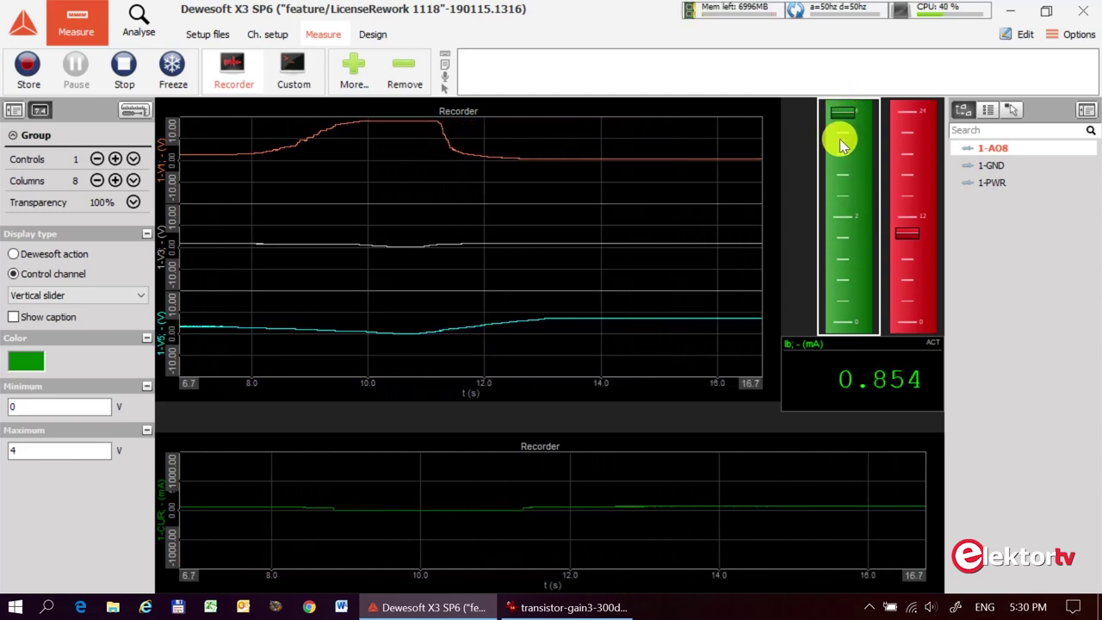
left_click_drag(848, 118, 844, 216)
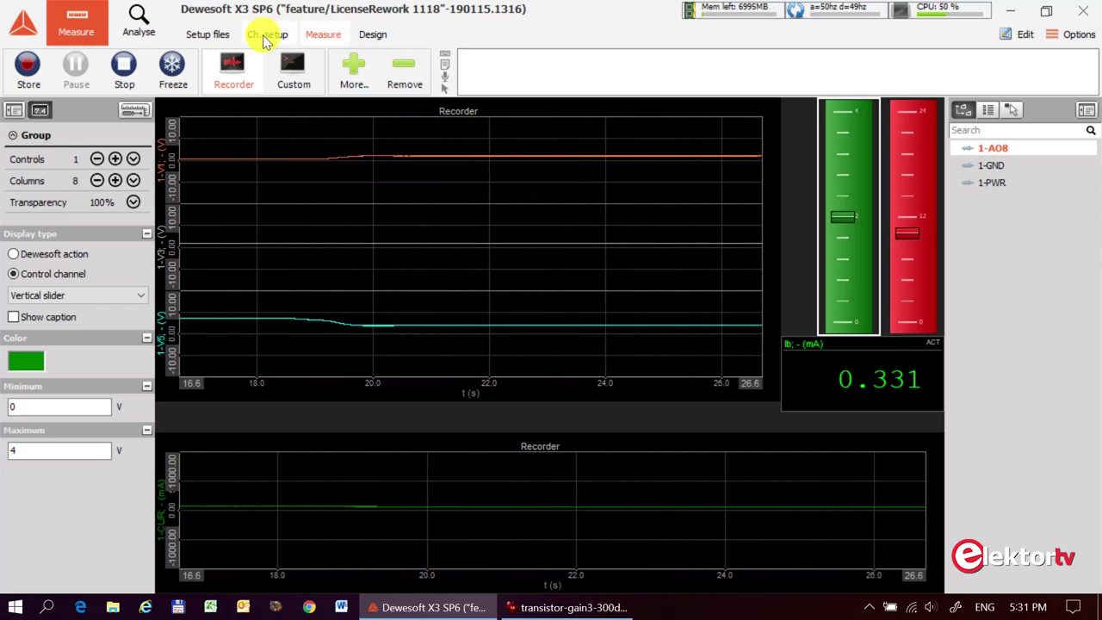
Create a new formula math channel named gain computing '1-CUR'/'Ib'
left_click(267, 35)
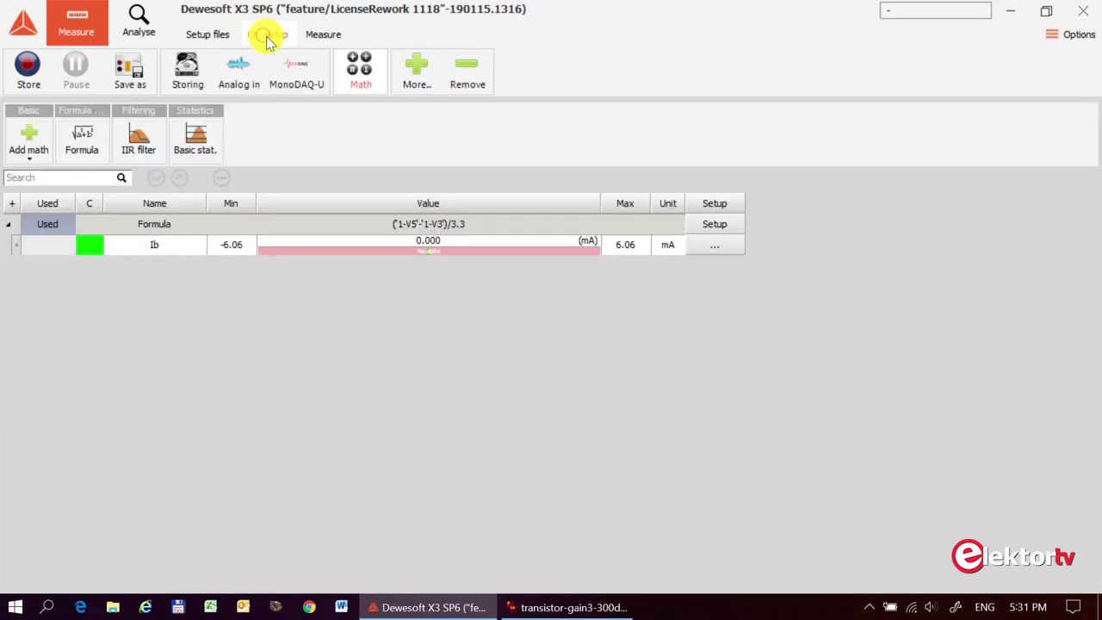
left_click(87, 142)
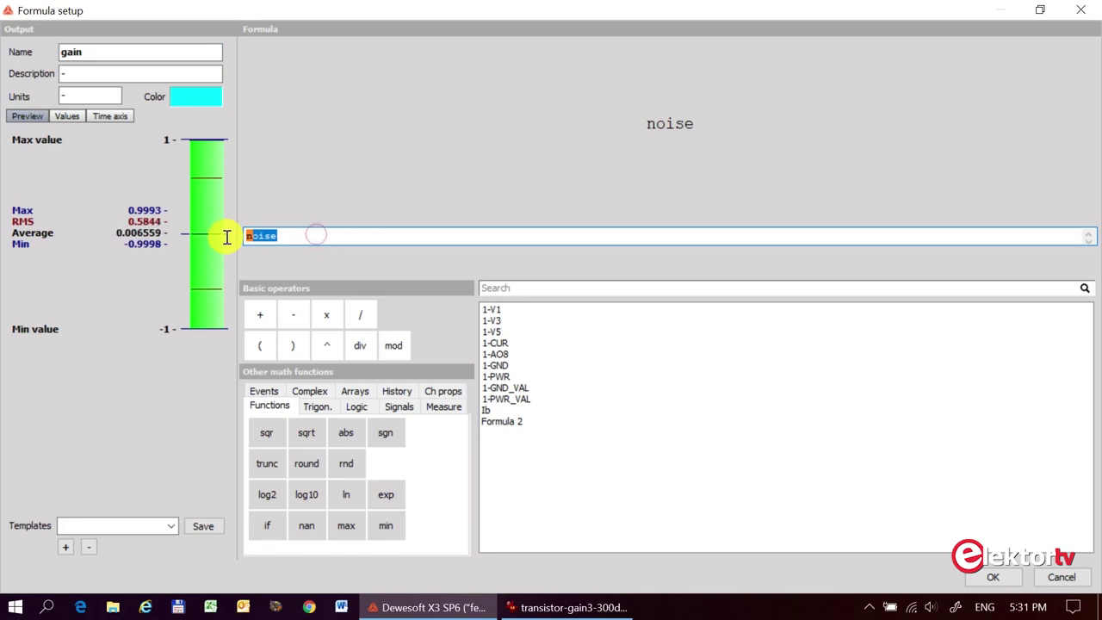
key("BackSpace")
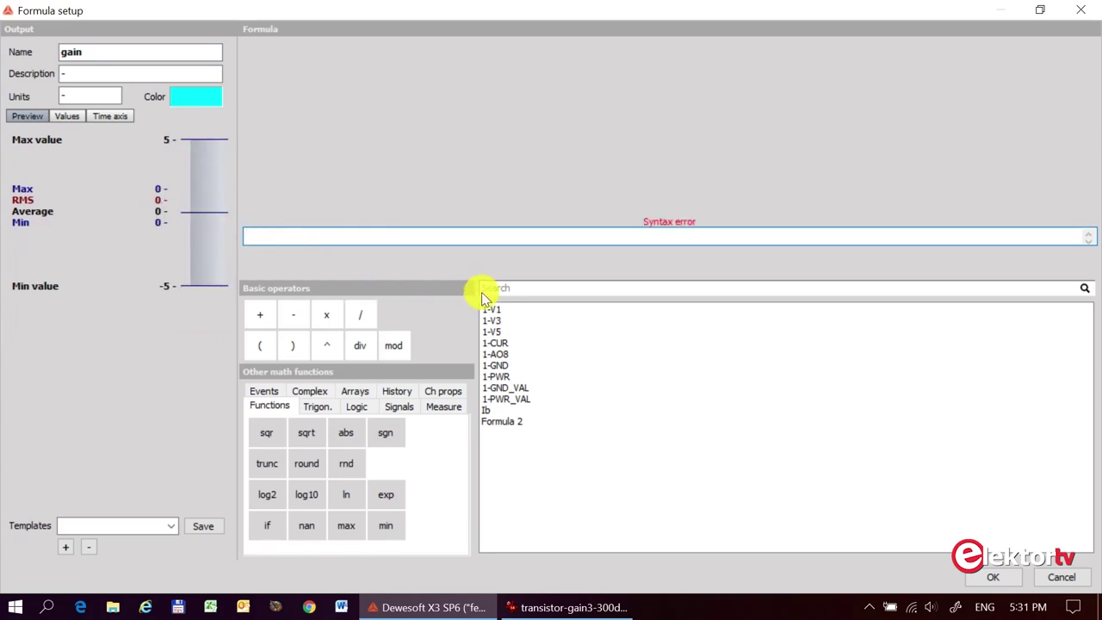
double_click(508, 343)
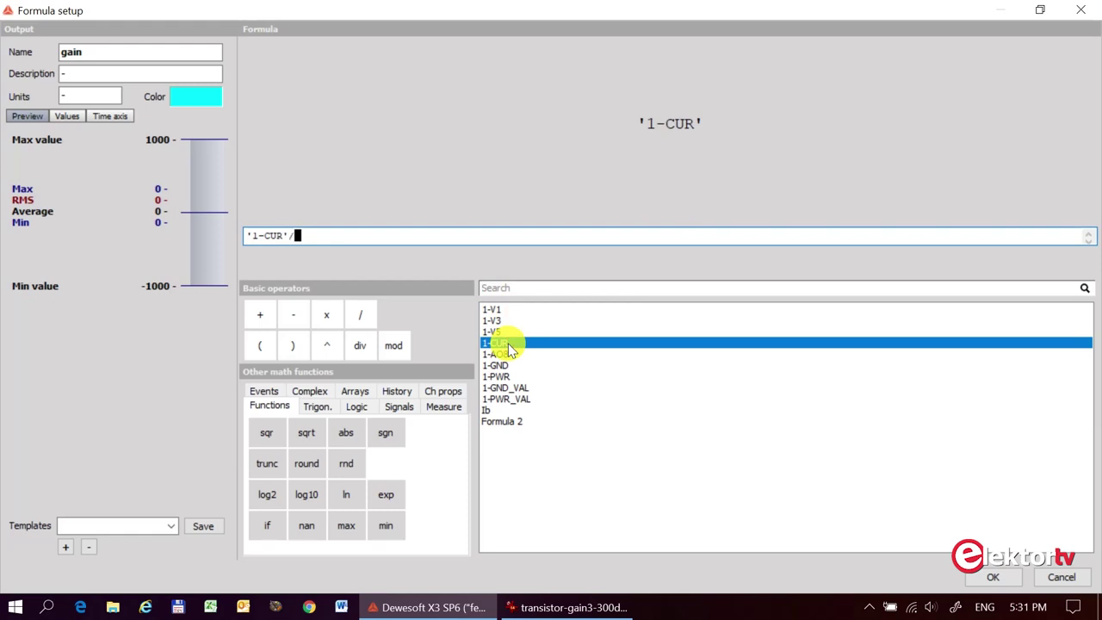
left_click(494, 411)
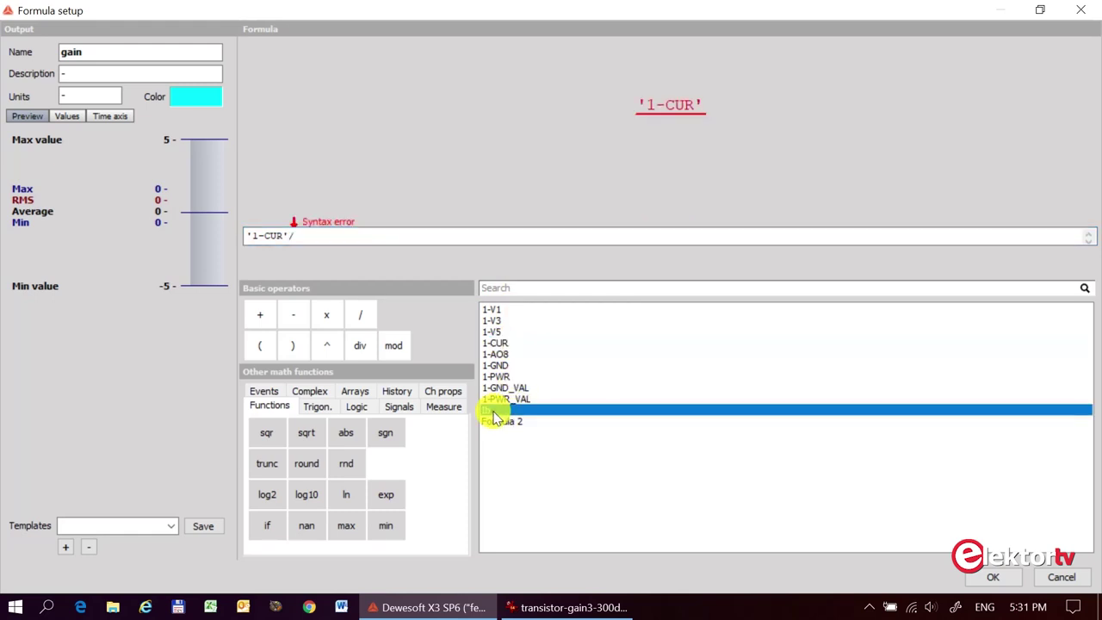
left_click(997, 578)
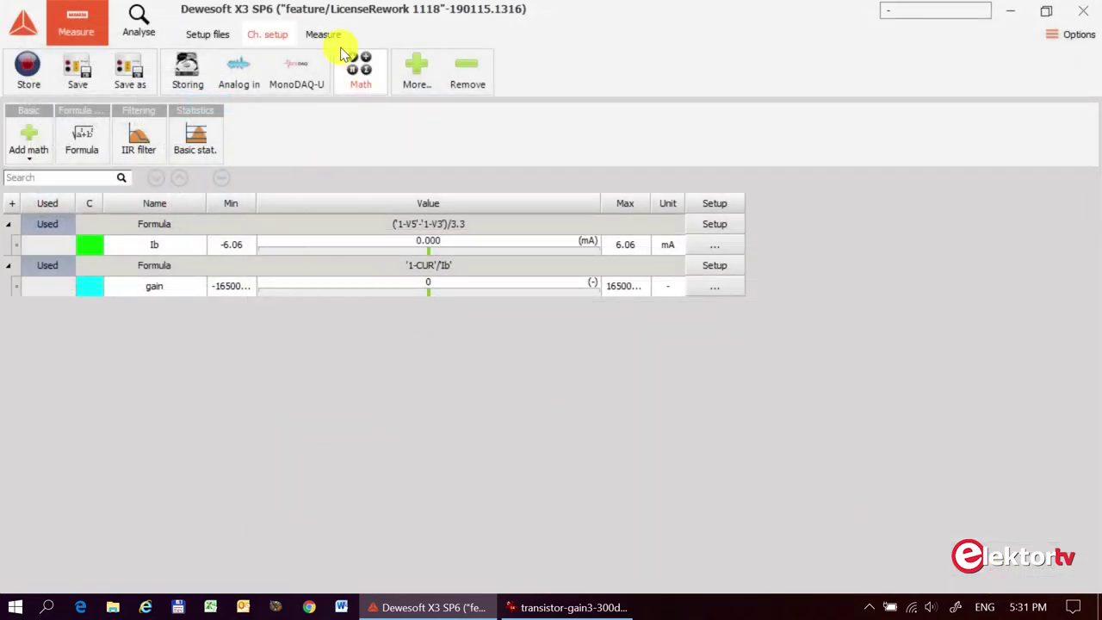
Add a digital meter showing the gain channel on the recorder's bottom edge
left_click(323, 34)
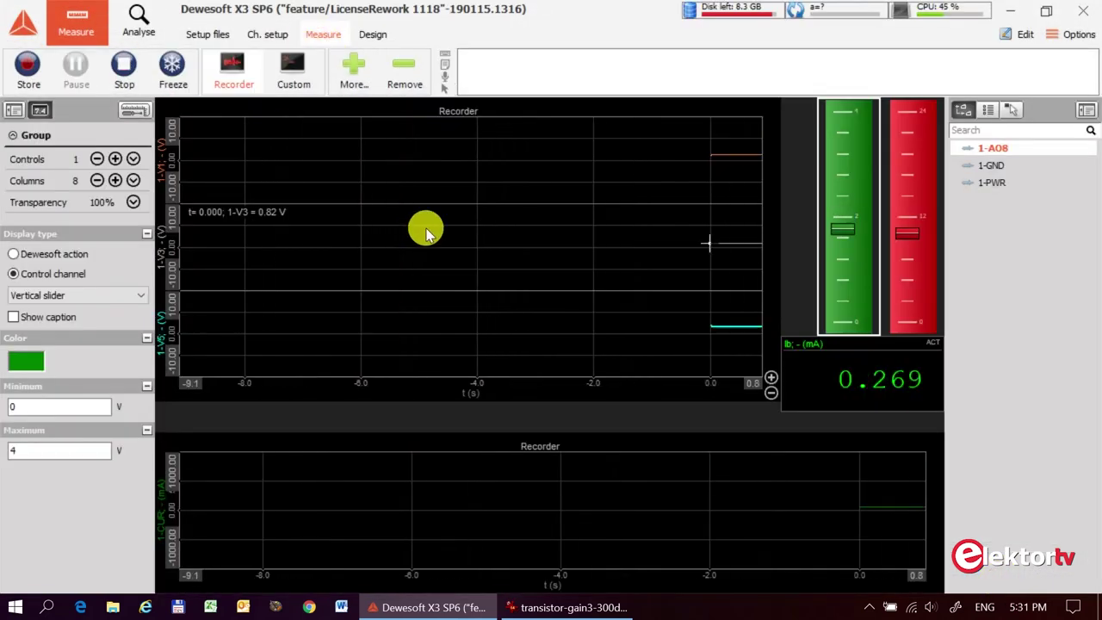
left_click(371, 35)
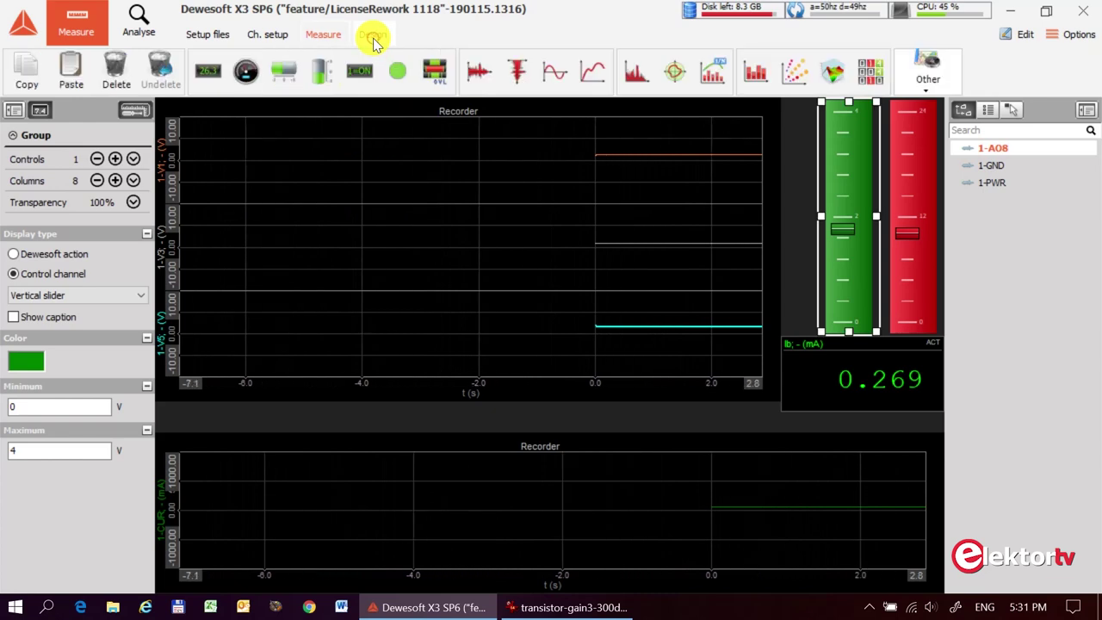
left_click(207, 71)
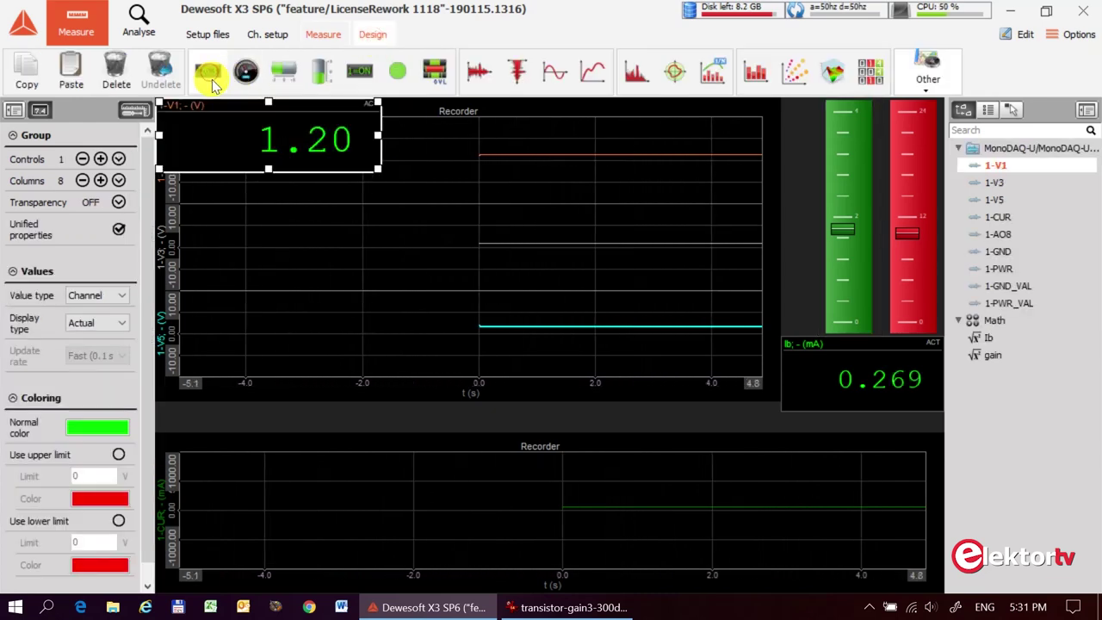
left_click_drag(220, 110, 574, 387)
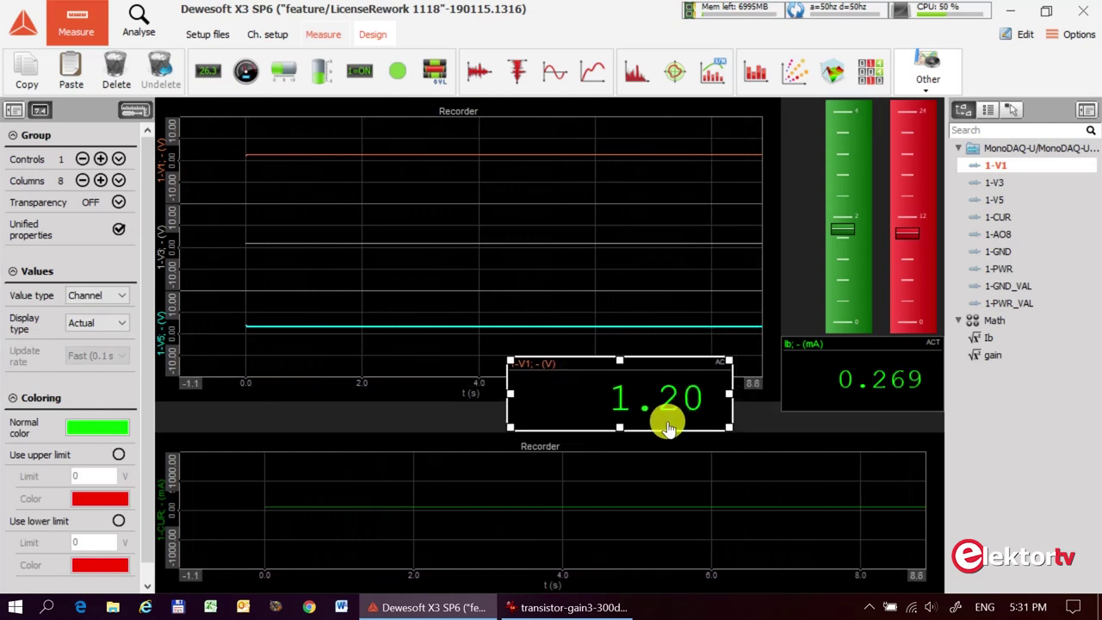
left_click(993, 354)
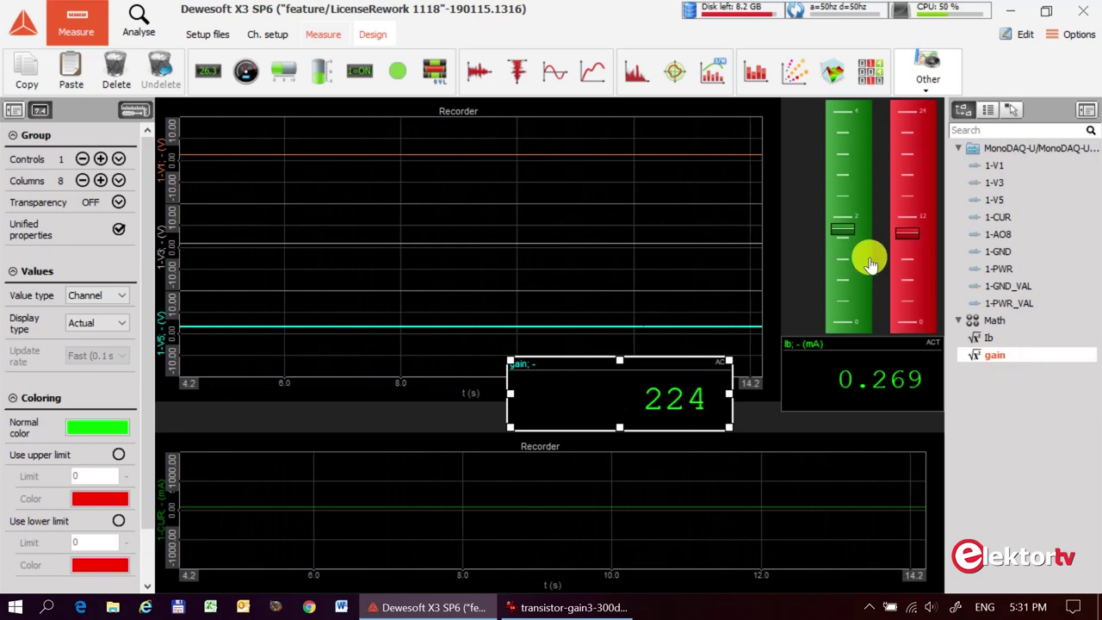
left_click(844, 231)
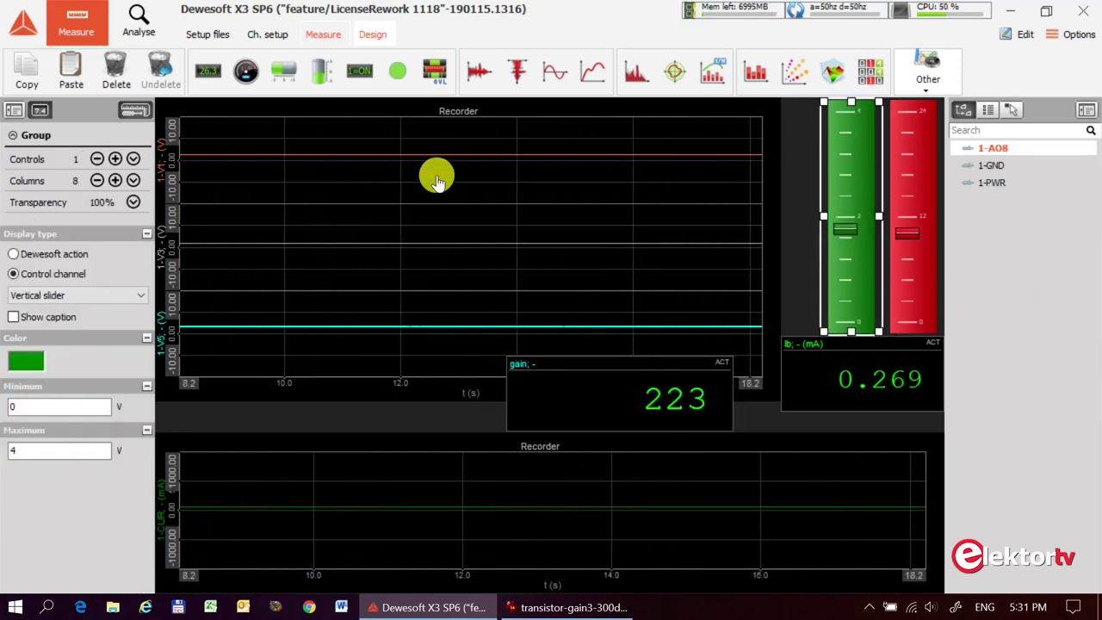
Lower the AO8 base-drive and PWR supply sliders until Ib reads about 0.023 mA and gain about 523
left_click(323, 35)
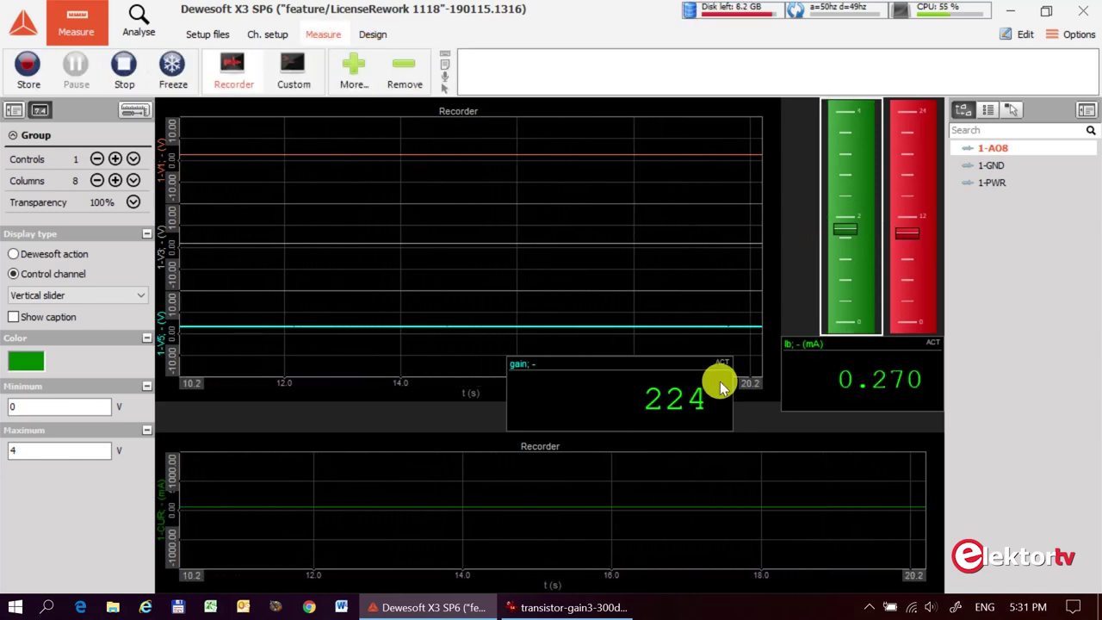
mouse_move(842, 230)
left_mouse_down()
mouse_move(844, 310)
mouse_move(835, 153)
mouse_move(851, 253)
left_mouse_up()
mouse_move(918, 236)
left_mouse_down()
mouse_move(908, 241)
mouse_move(910, 303)
mouse_move(908, 258)
mouse_move(910, 276)
left_mouse_up()
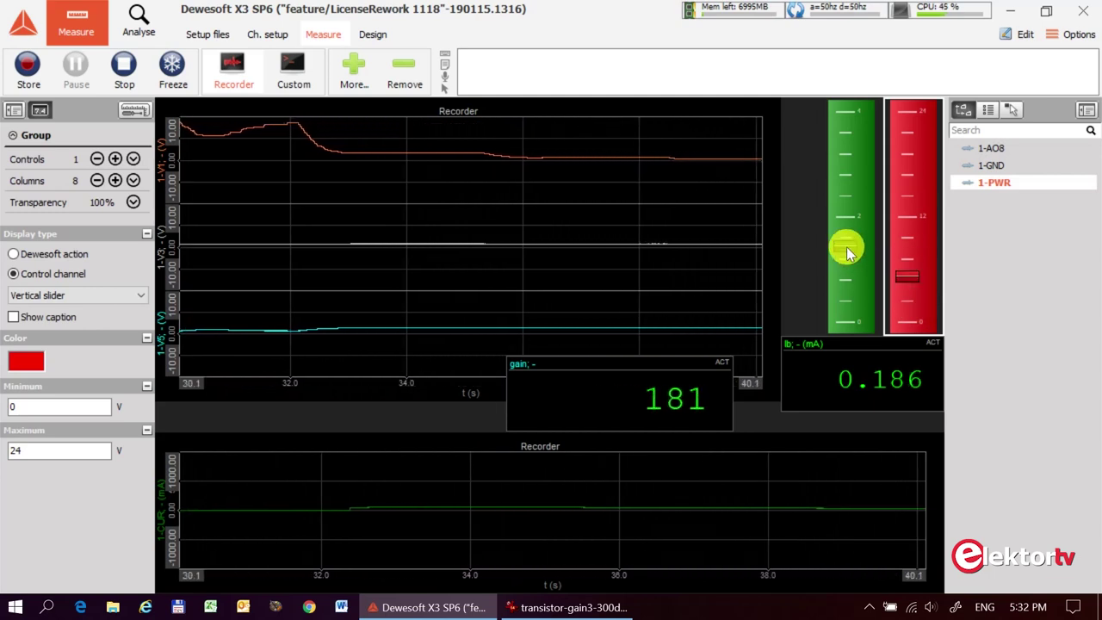
left_click_drag(848, 252, 847, 287)
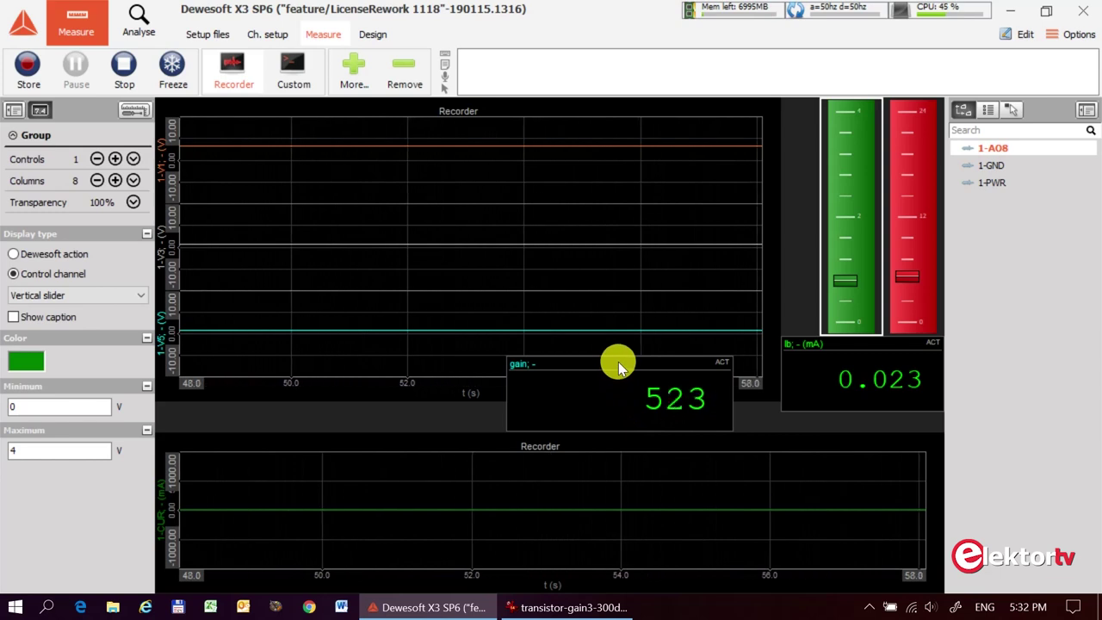
Add an analog gauge with a manual range of 0 to 500
left_click(373, 34)
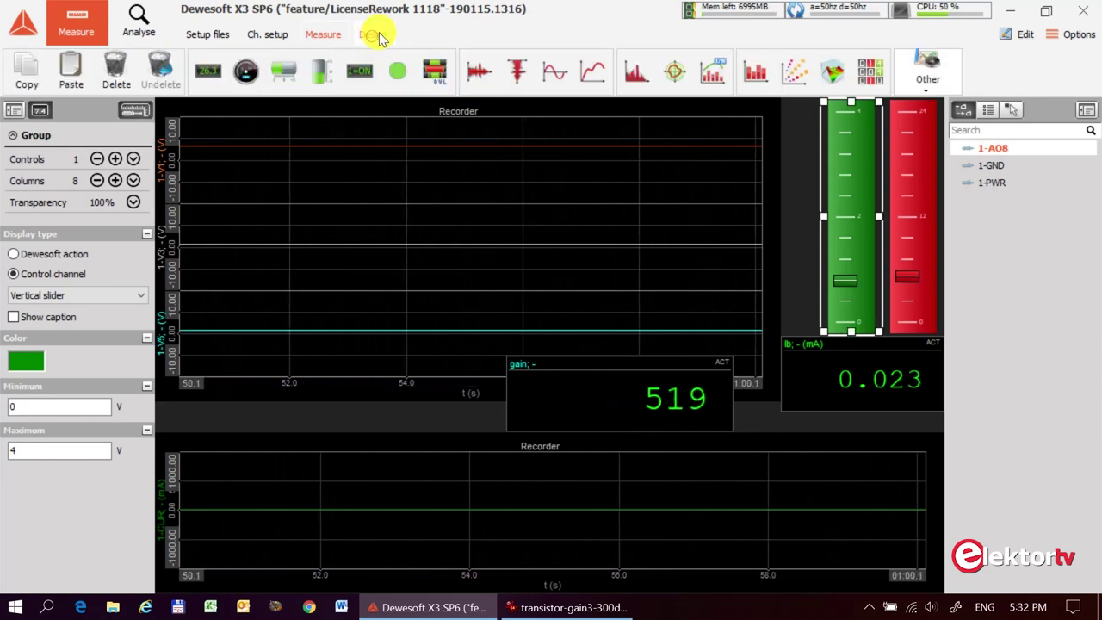
left_click(247, 71)
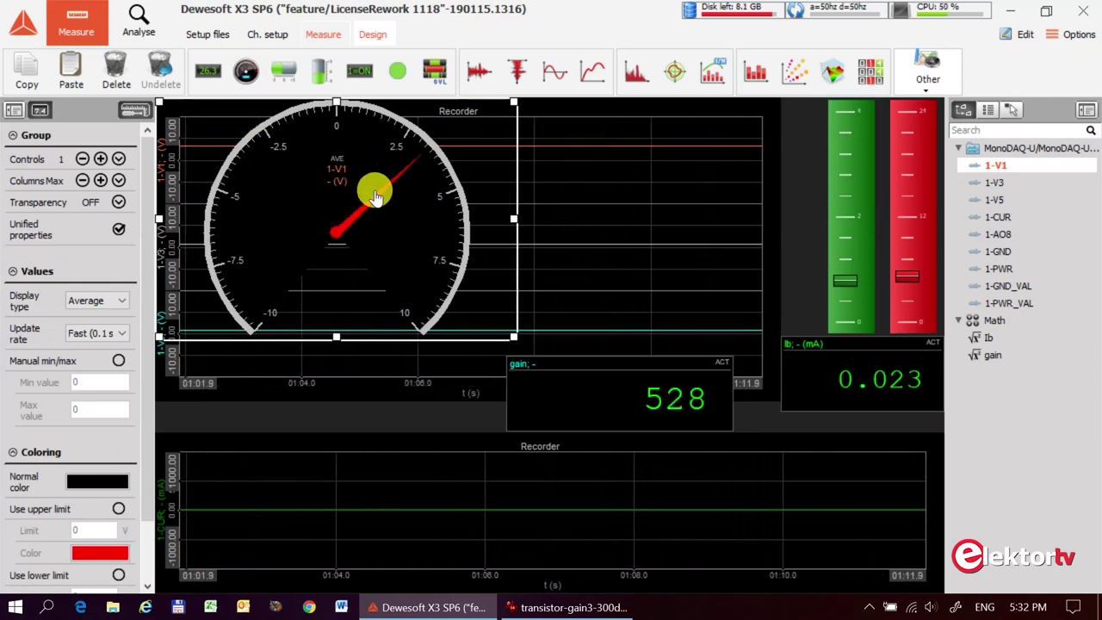
left_click(117, 363)
left_click(88, 382)
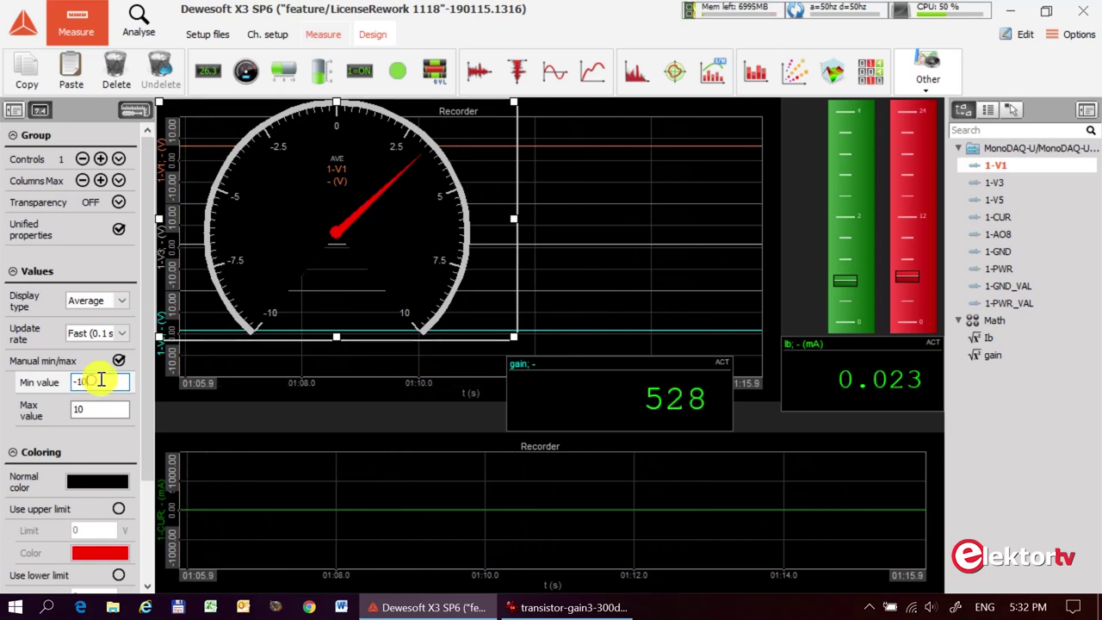
key("BackSpace")
key("BackSpace")
key("BackSpace")
type("0")
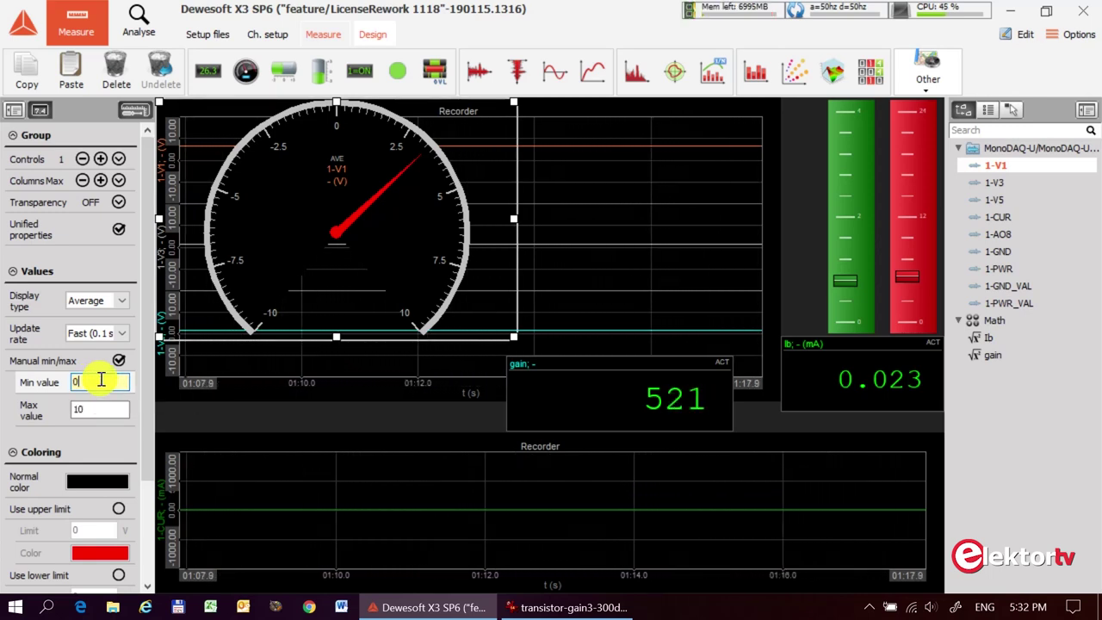
left_click(99, 408)
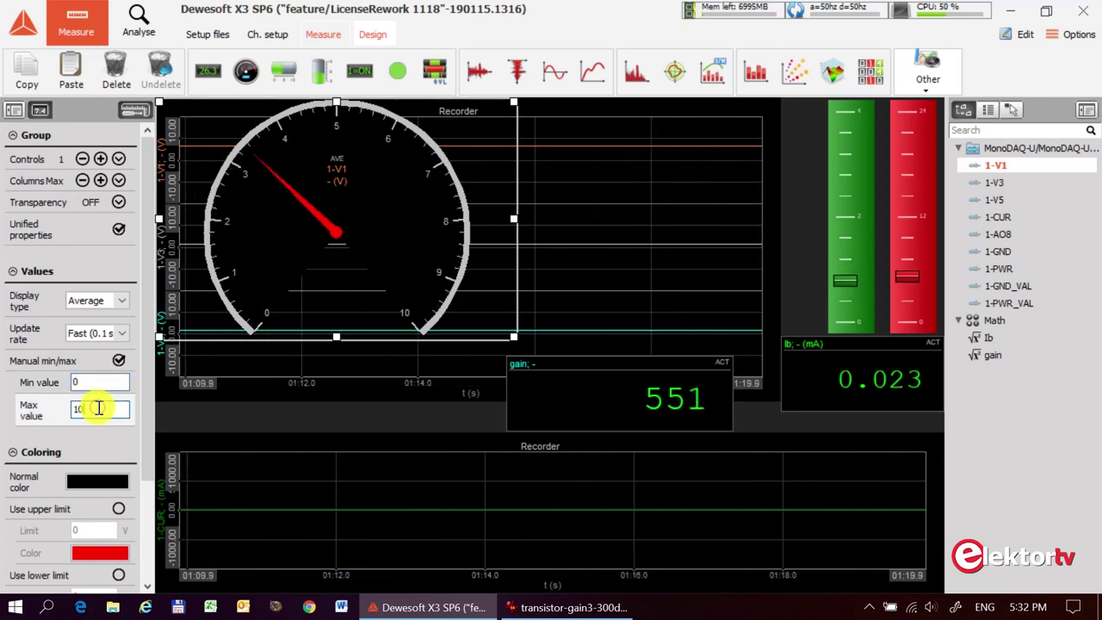
key("BackSpace")
key("BackSpace")
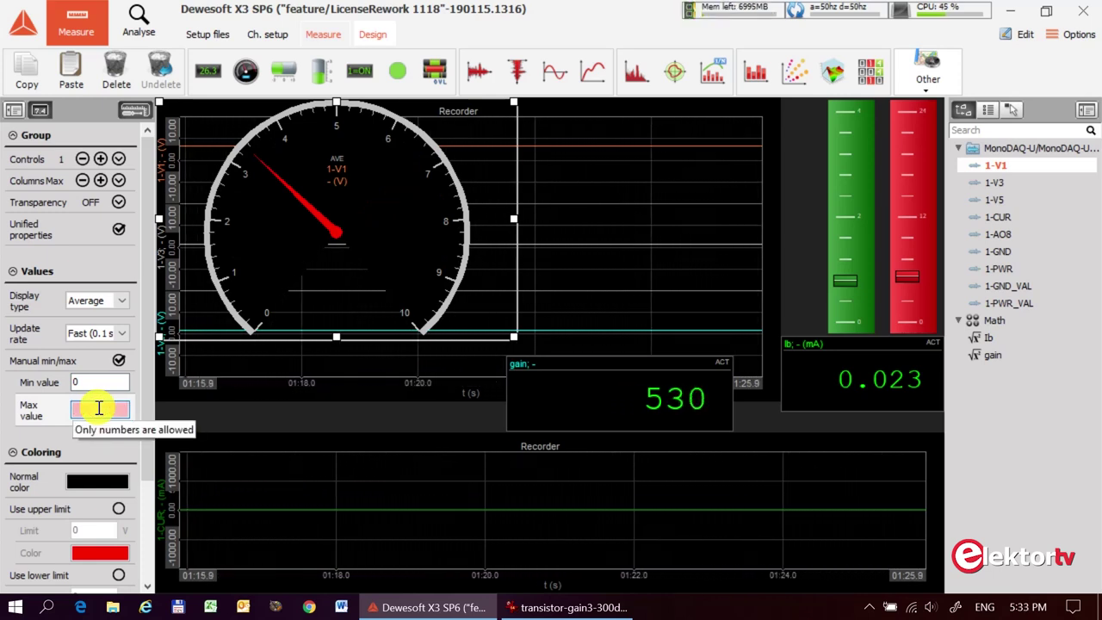
type("500")
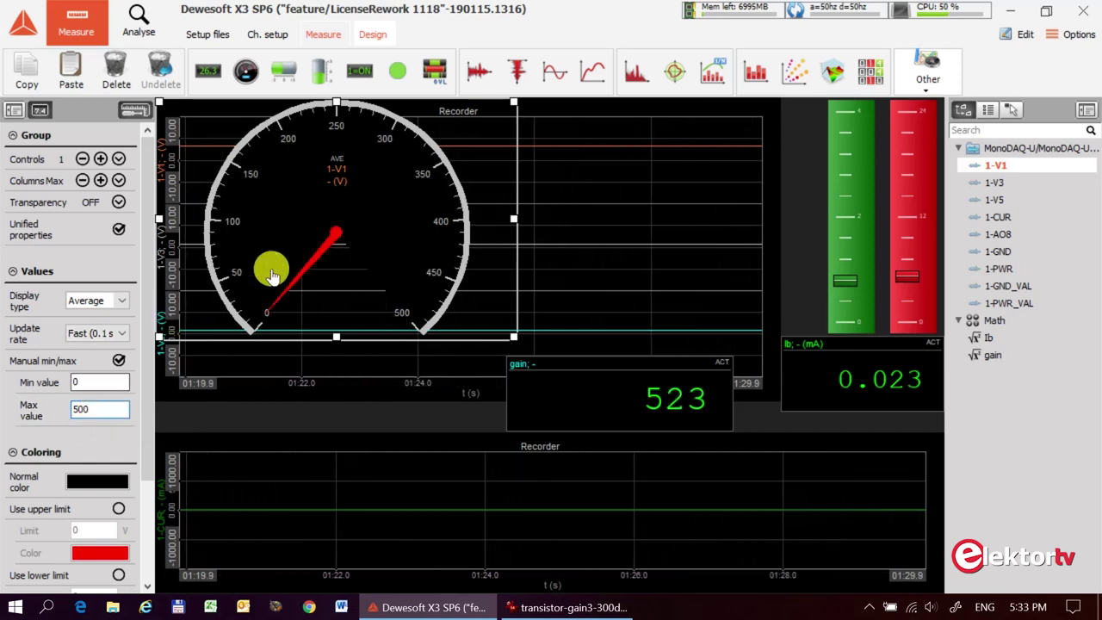
left_click(320, 216)
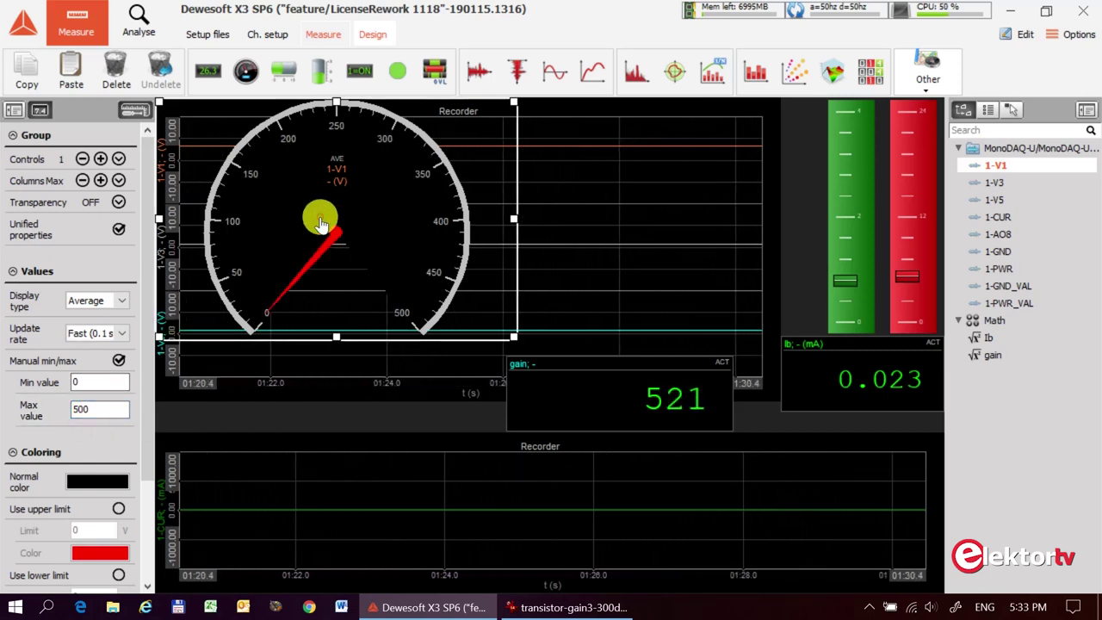
Assign gain to the gauge, drop 1-V1, and delete the gain digital readout
left_click(994, 355)
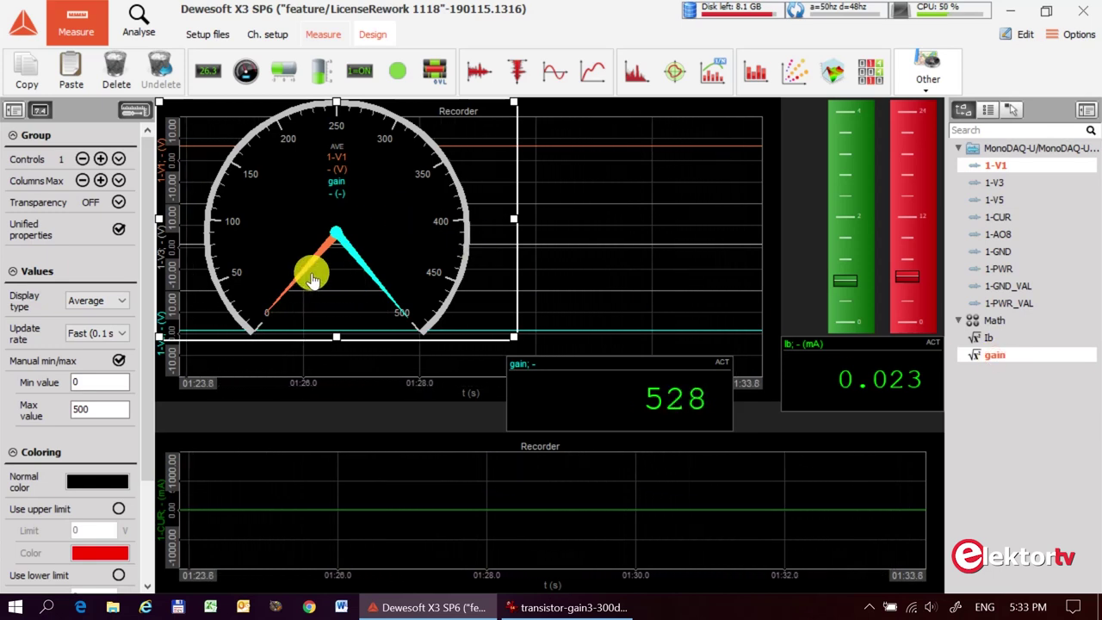
left_click(1013, 166)
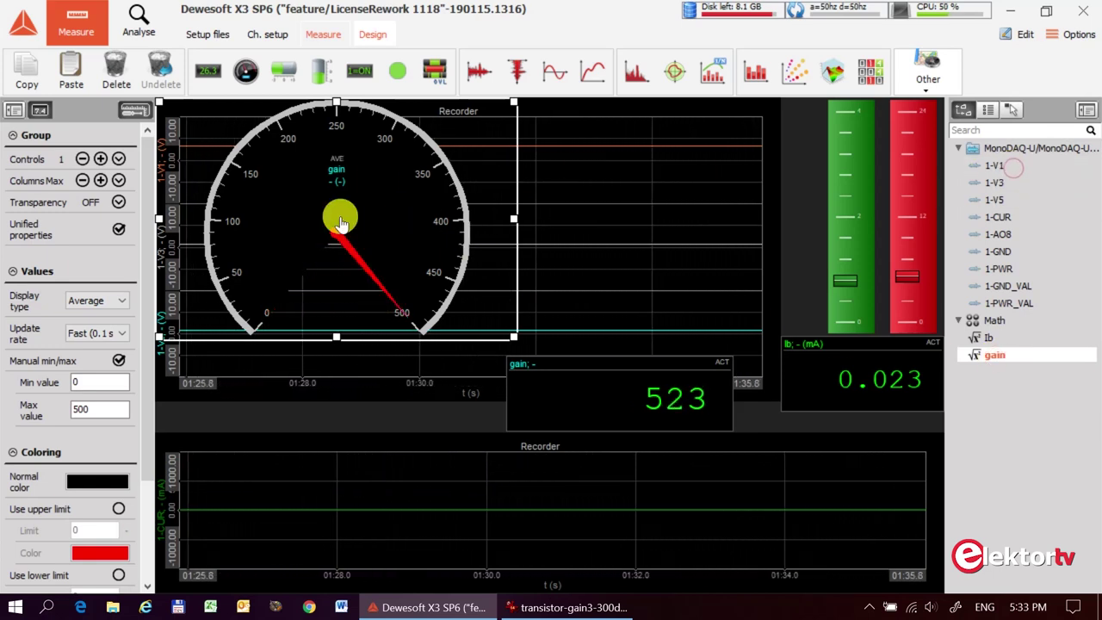
left_click(625, 395)
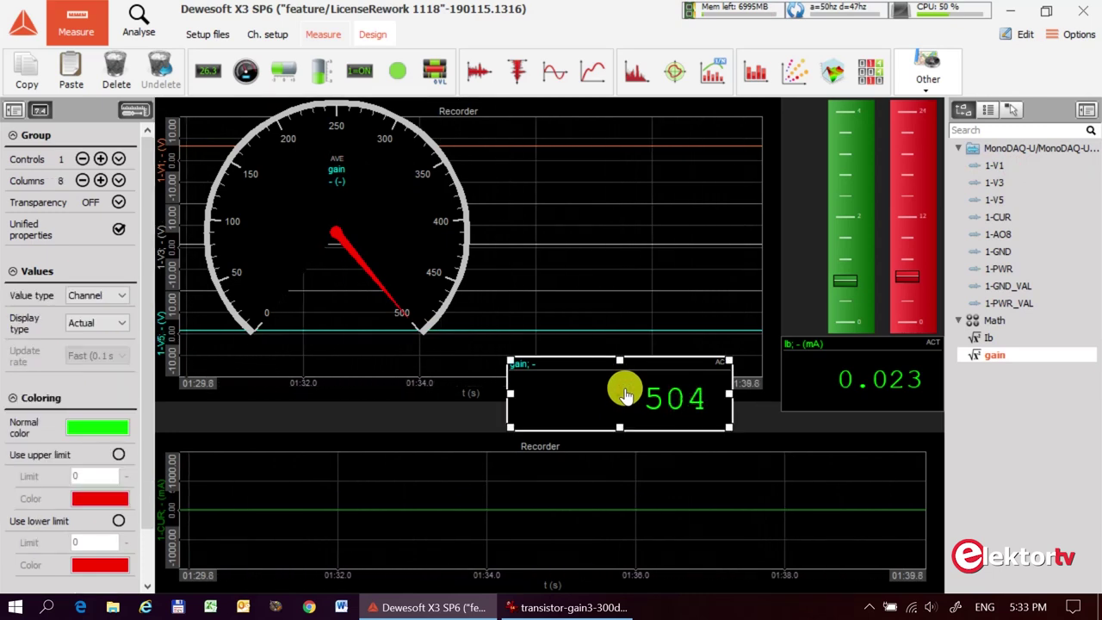
key("Delete")
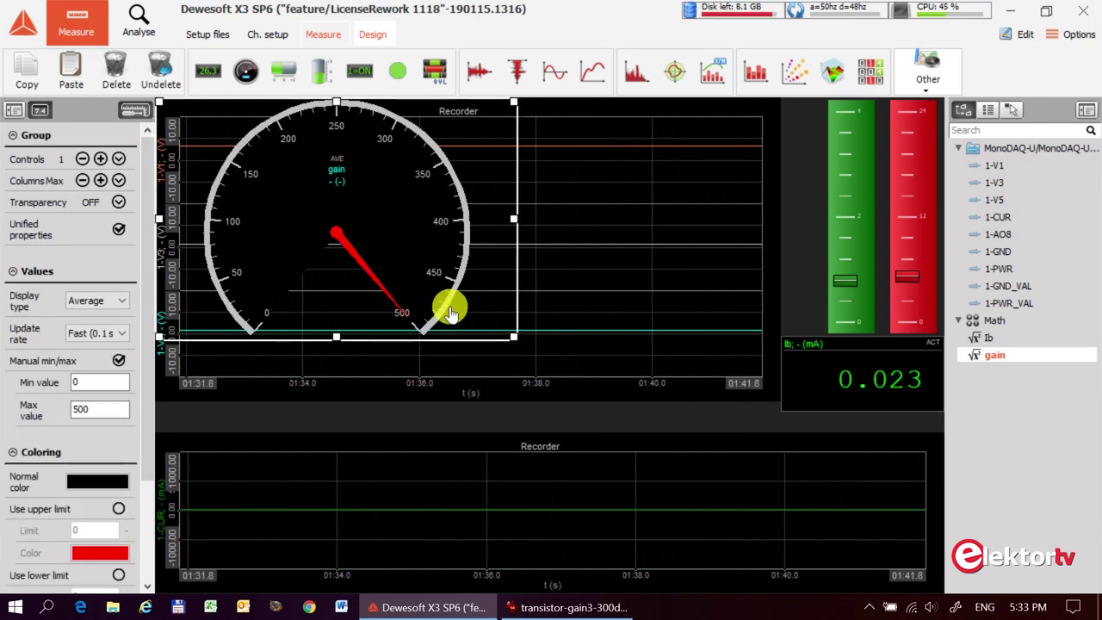
Raise the AO8 base-drive slider, then return it to zero so Ib reads 0.000 mA
left_click(327, 37)
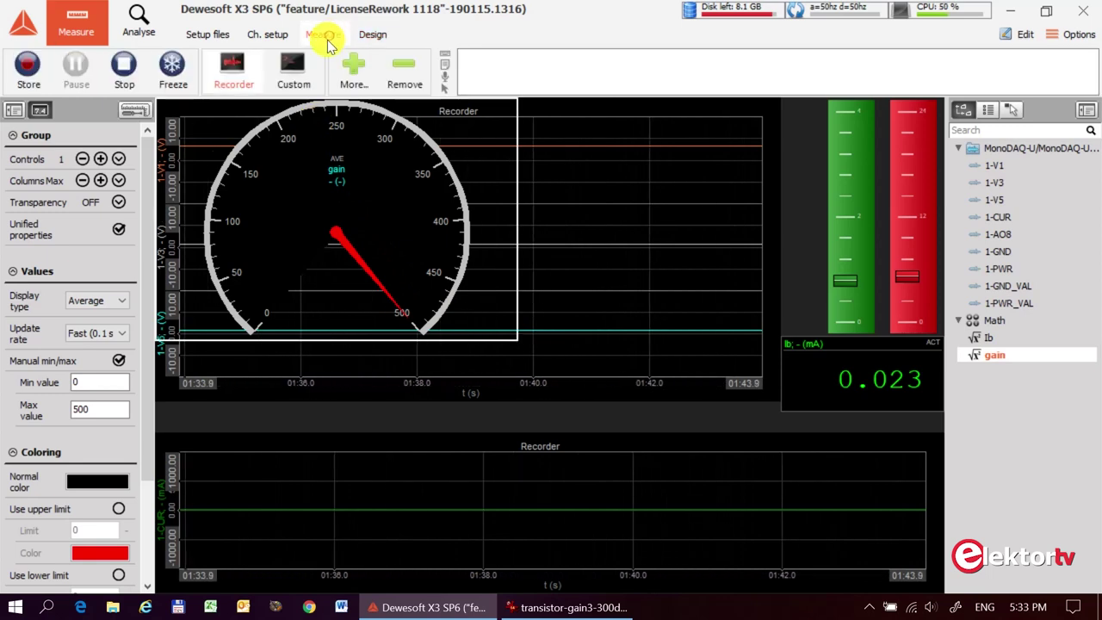
mouse_move(845, 287)
left_mouse_down()
mouse_move(846, 243)
mouse_move(841, 278)
mouse_move(832, 238)
mouse_move(846, 118)
mouse_move(839, 258)
left_mouse_up()
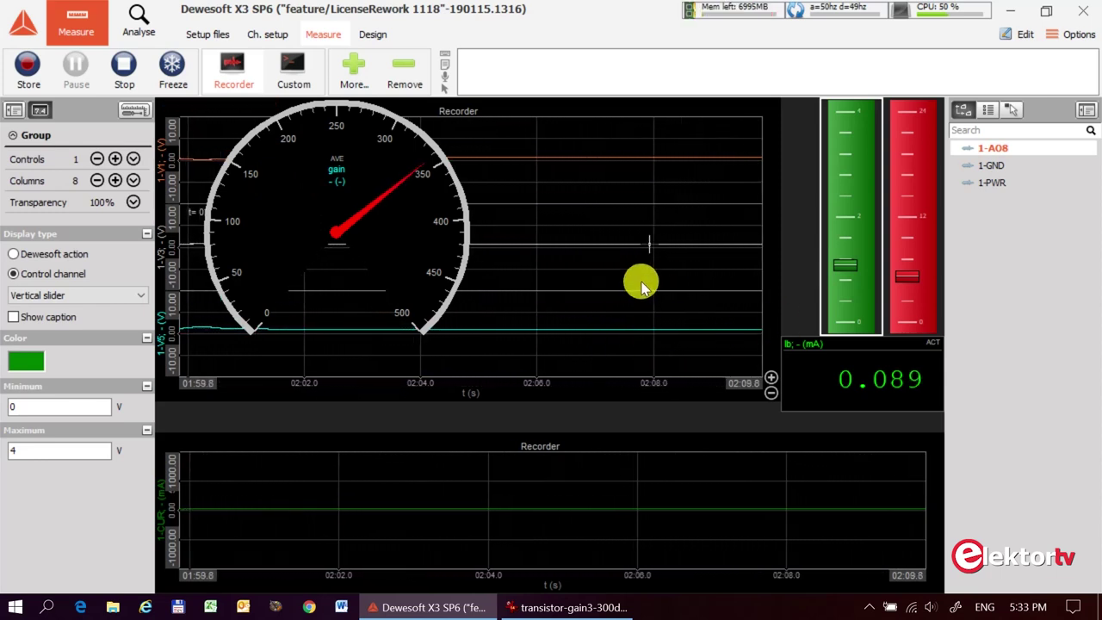
left_click_drag(846, 272, 848, 301)
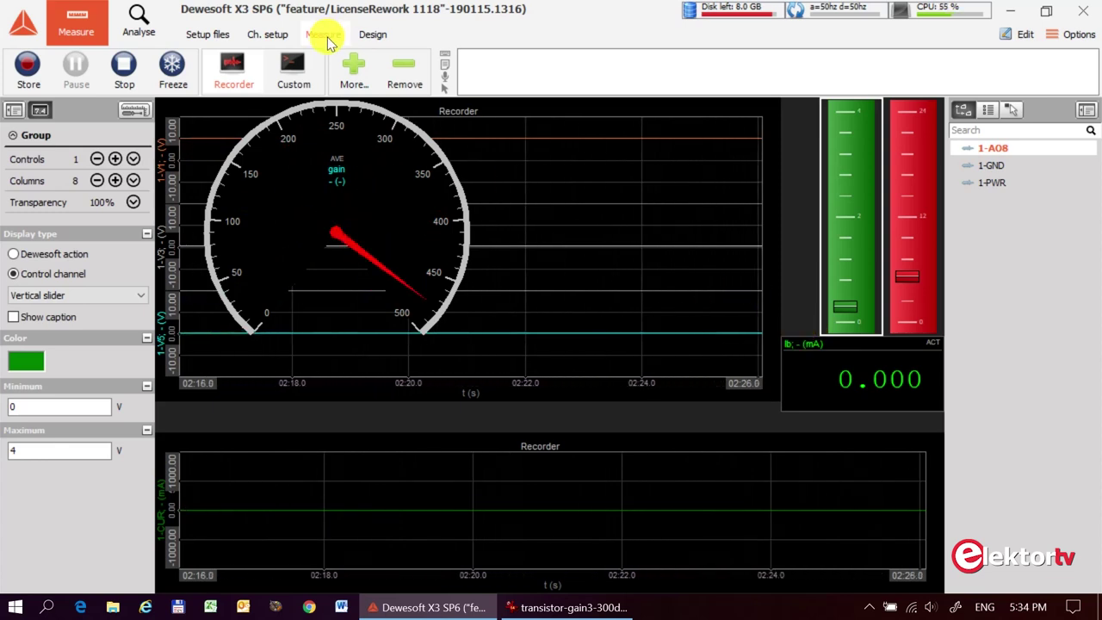
Set channels 1-V3 and 1-V5 to the 2V range in the MonoDAQ-U table, then resume measuring
left_click(277, 34)
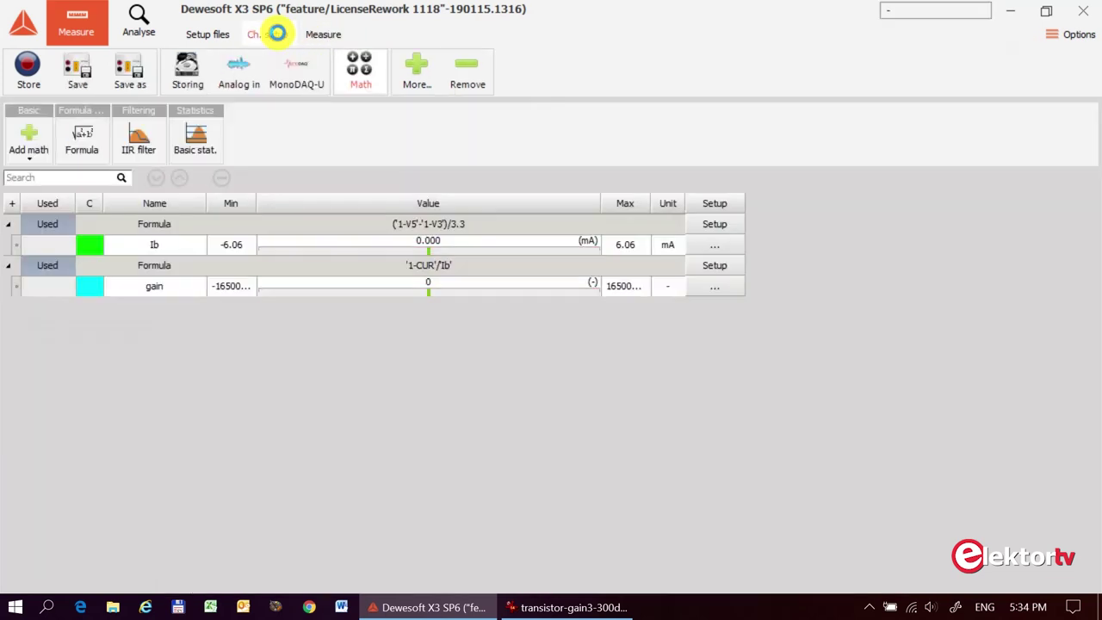
left_click(290, 74)
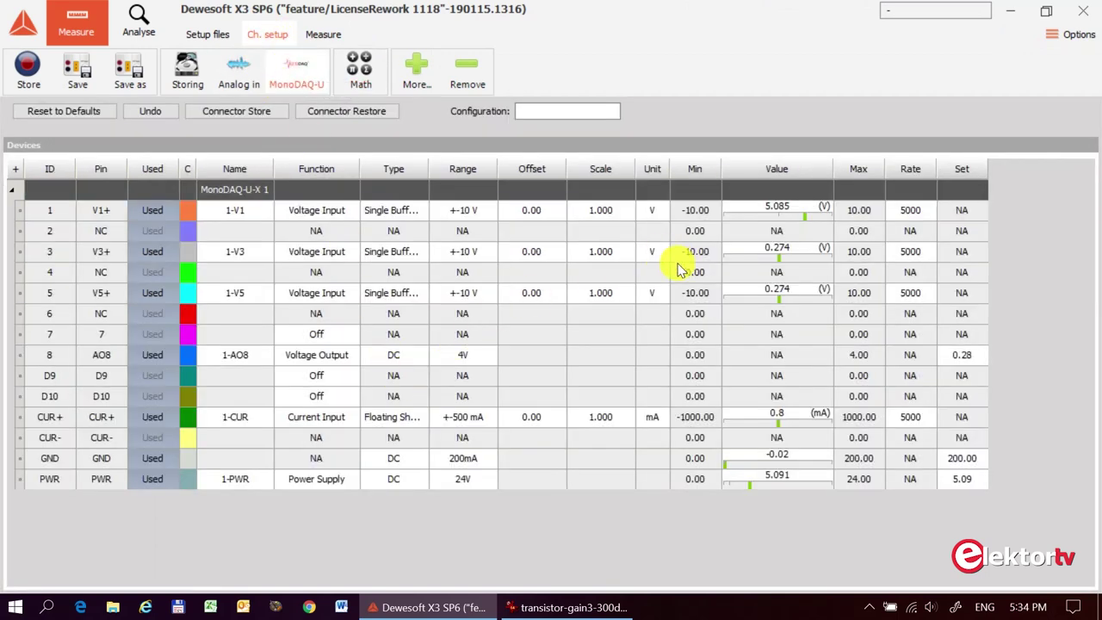
left_click(487, 257)
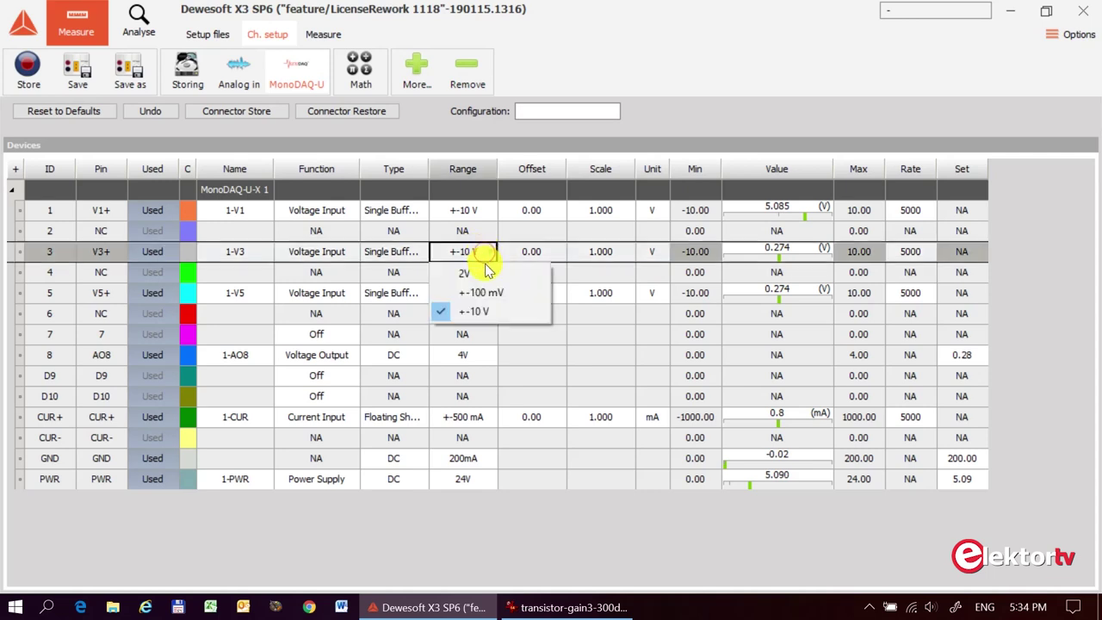
left_click(482, 273)
left_click(471, 296)
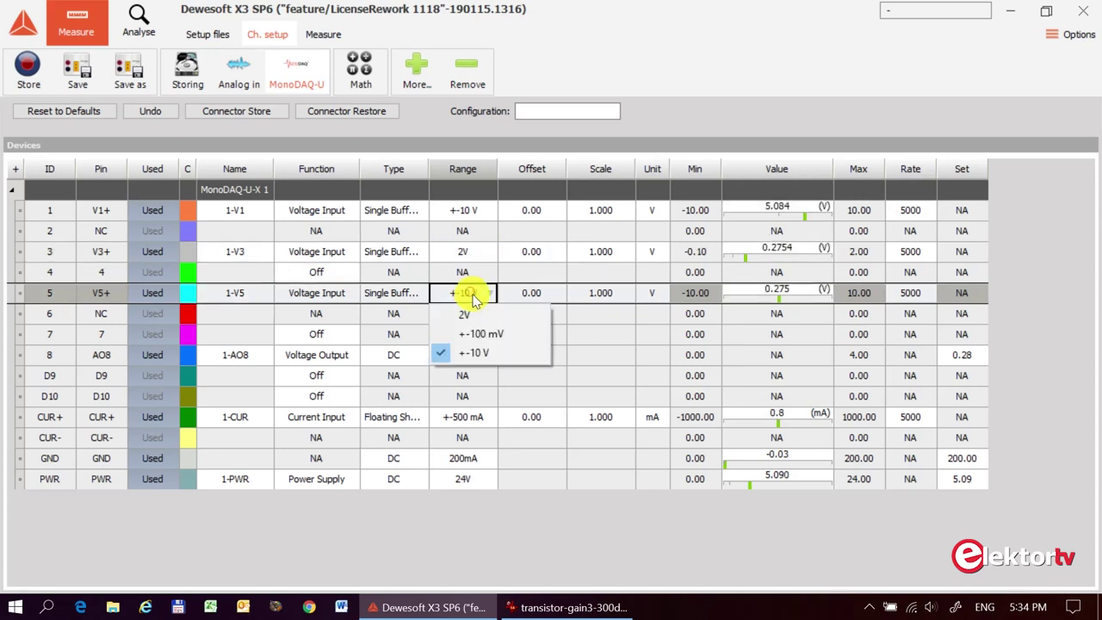
left_click(469, 316)
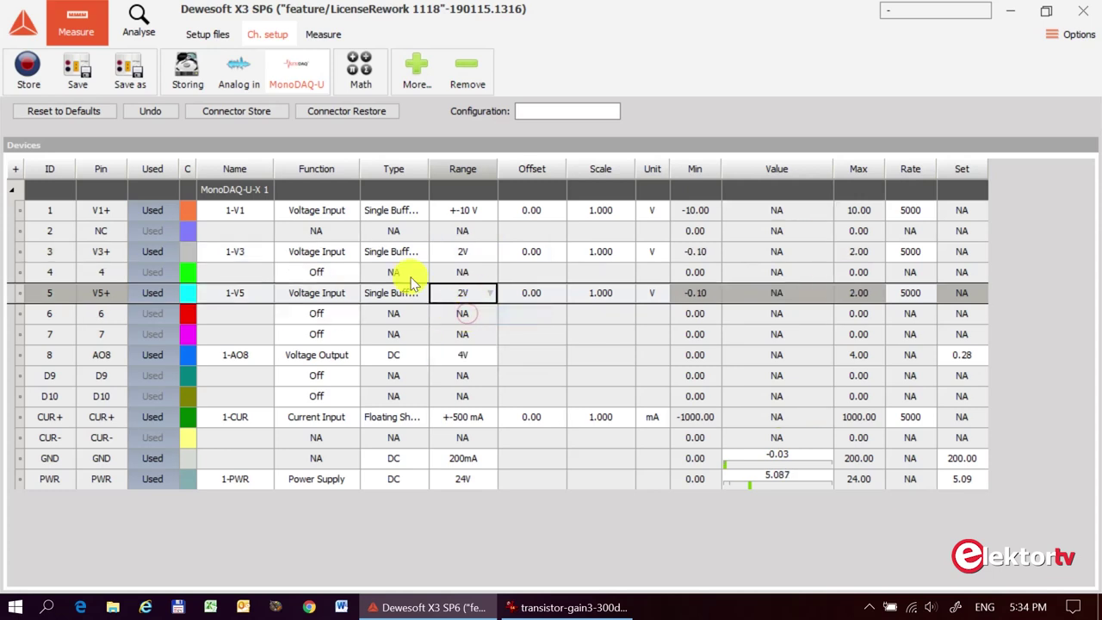
left_click(323, 37)
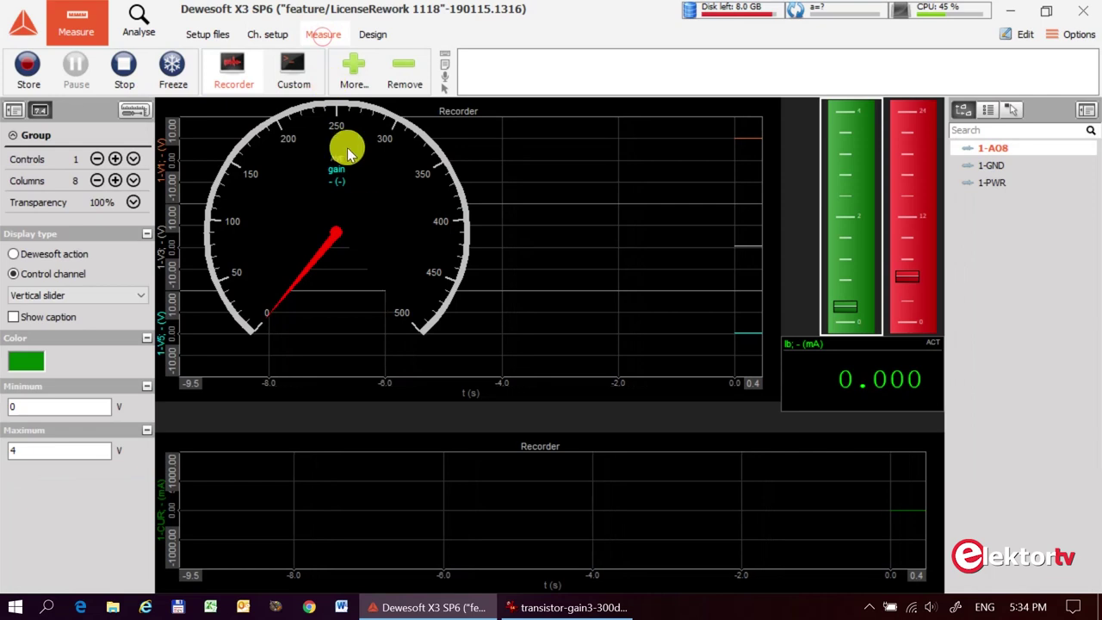
Raise the 1-AO8 and 1-PWR sliders until gain reads about 300 and Ib about 0.18 mA
left_click(841, 291)
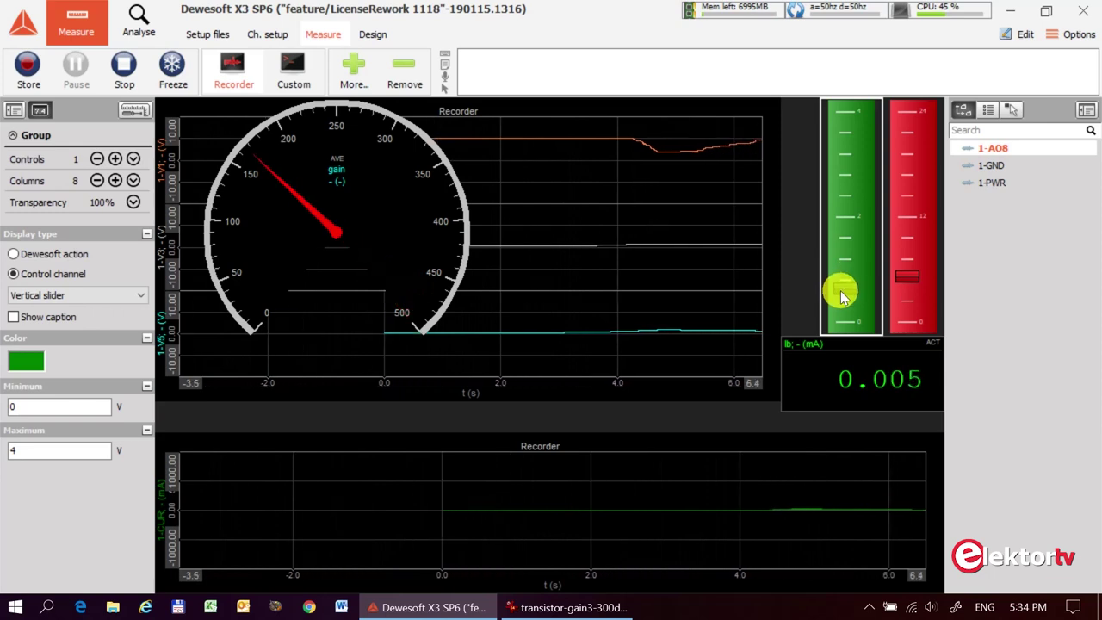
mouse_move(841, 291)
left_mouse_down()
mouse_move(847, 311)
mouse_move(845, 267)
left_mouse_up()
mouse_move(908, 276)
left_mouse_down()
mouse_move(906, 229)
mouse_move(910, 243)
left_mouse_up()
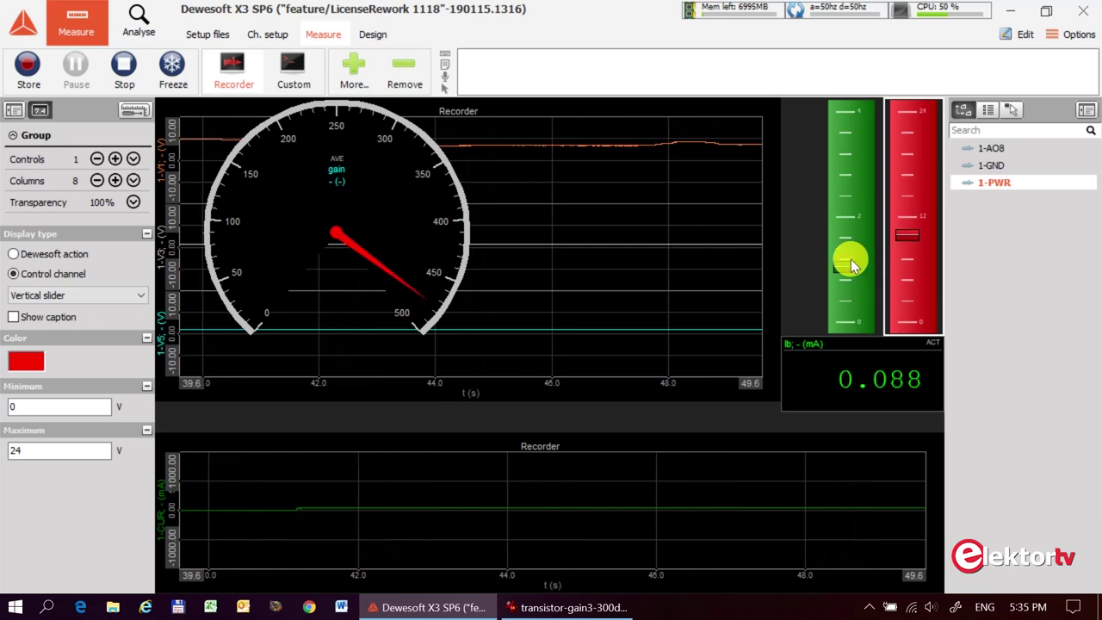
mouse_move(850, 262)
left_mouse_down()
mouse_move(826, 172)
mouse_move(848, 253)
left_mouse_up()
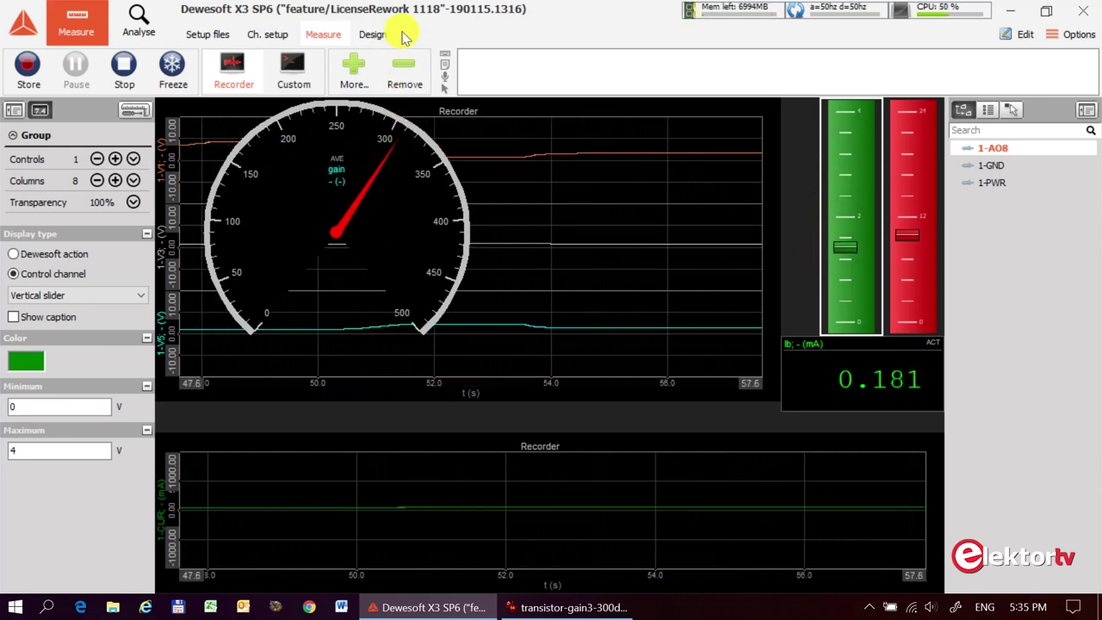
In Design mode, place a new horizontal bar widget on the canvas
left_click(376, 34)
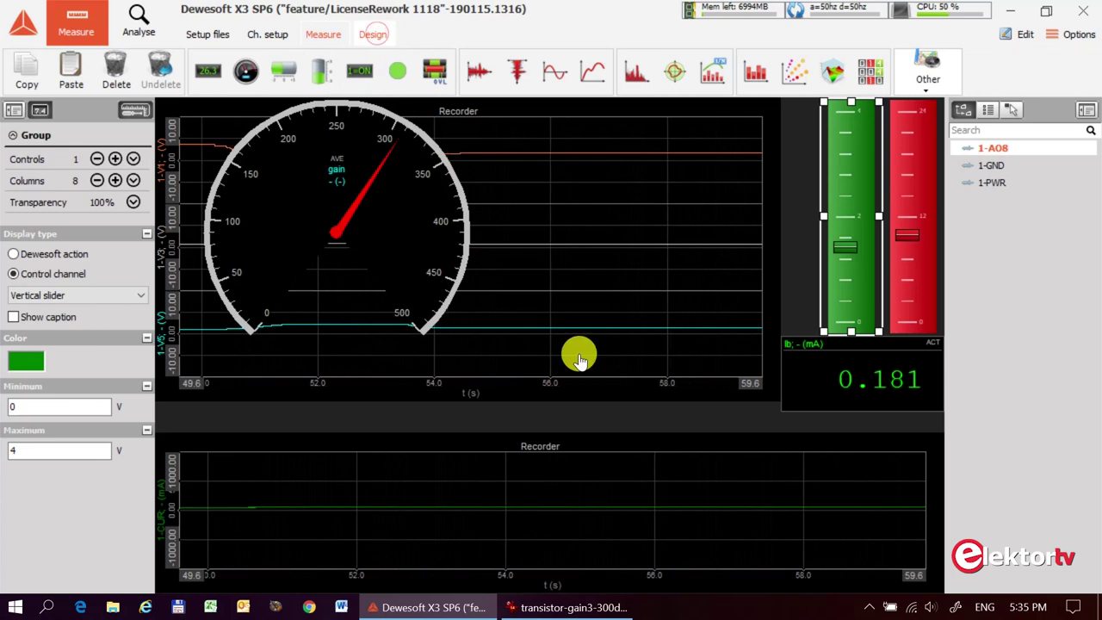
left_click(494, 473)
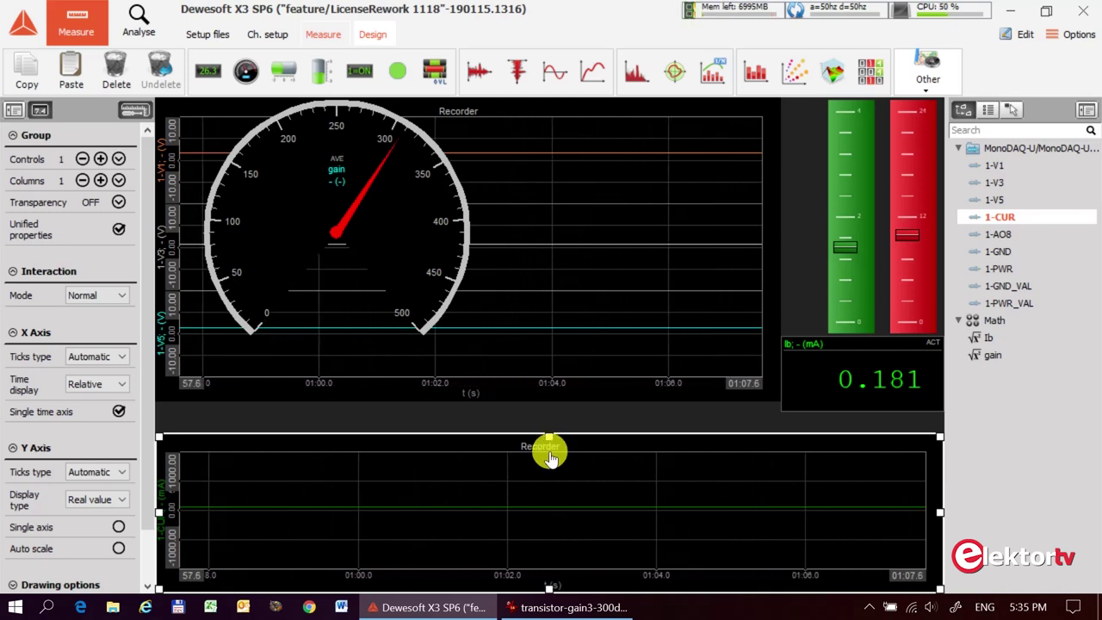
mouse_move(288, 73)
left_mouse_down()
mouse_move(516, 416)
mouse_move(586, 418)
left_mouse_up()
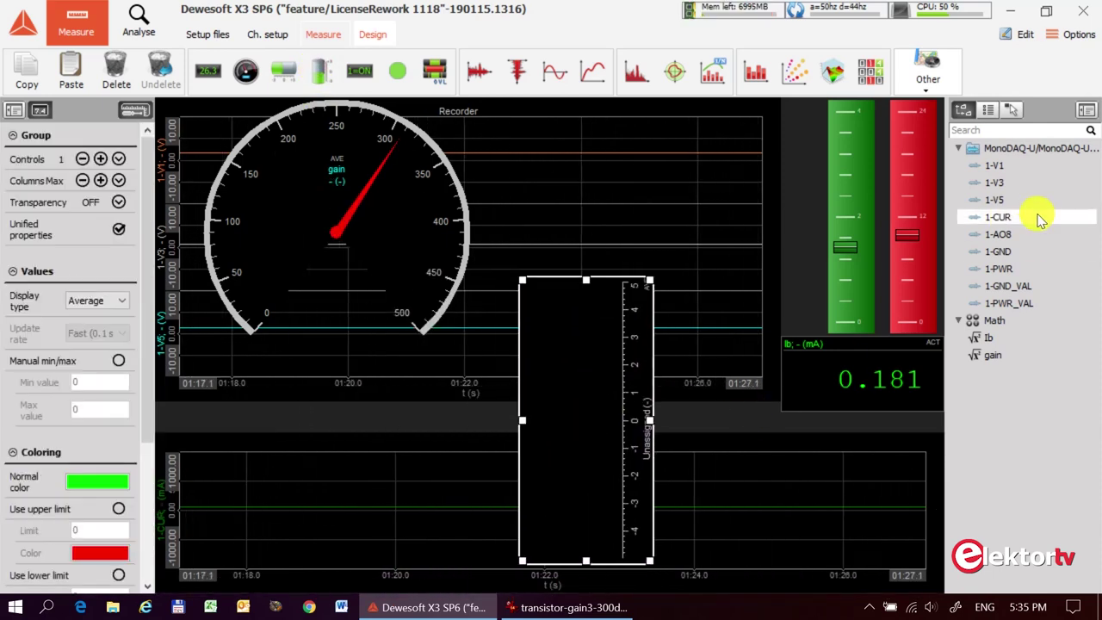
Show 1-CUR in the bar with a manual scale of Min 0 and Max 100
left_click(1001, 217)
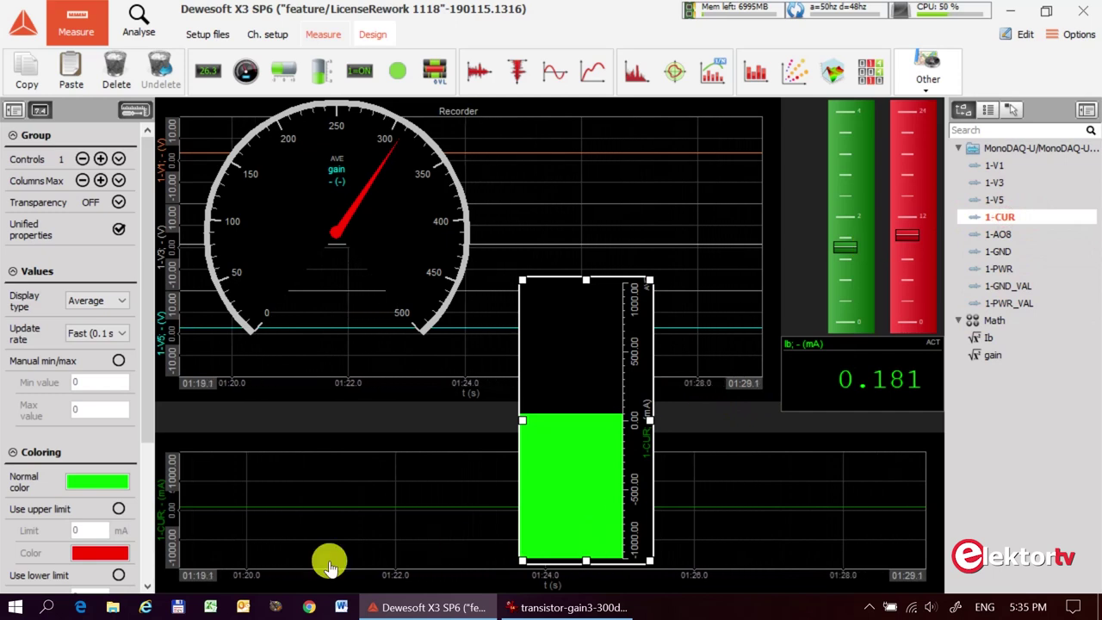
left_click(118, 362)
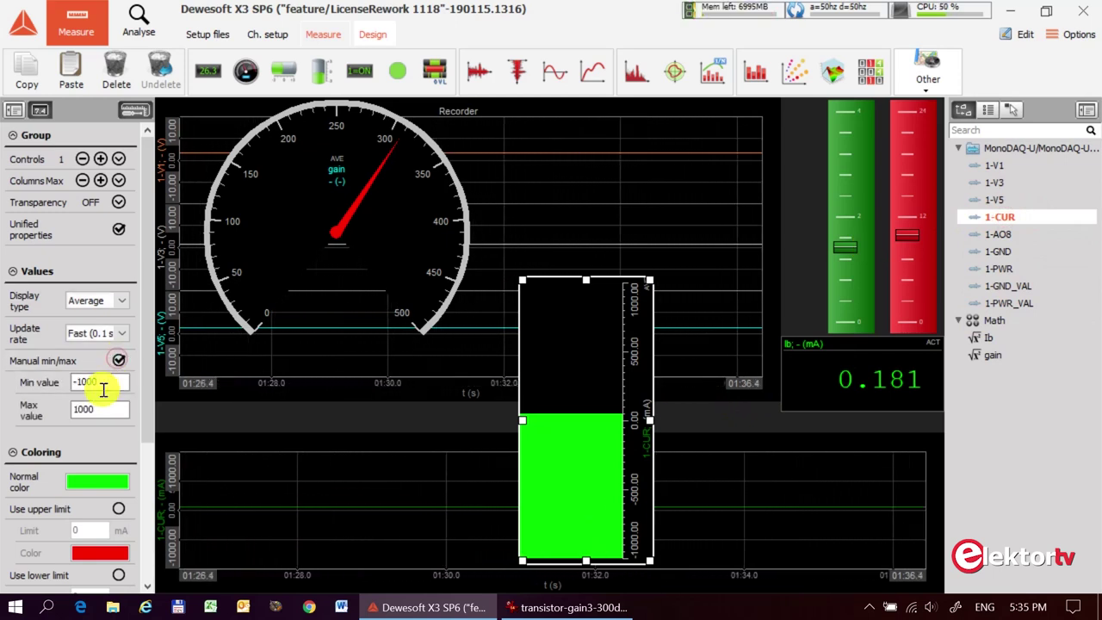
left_click(99, 379)
type("0")
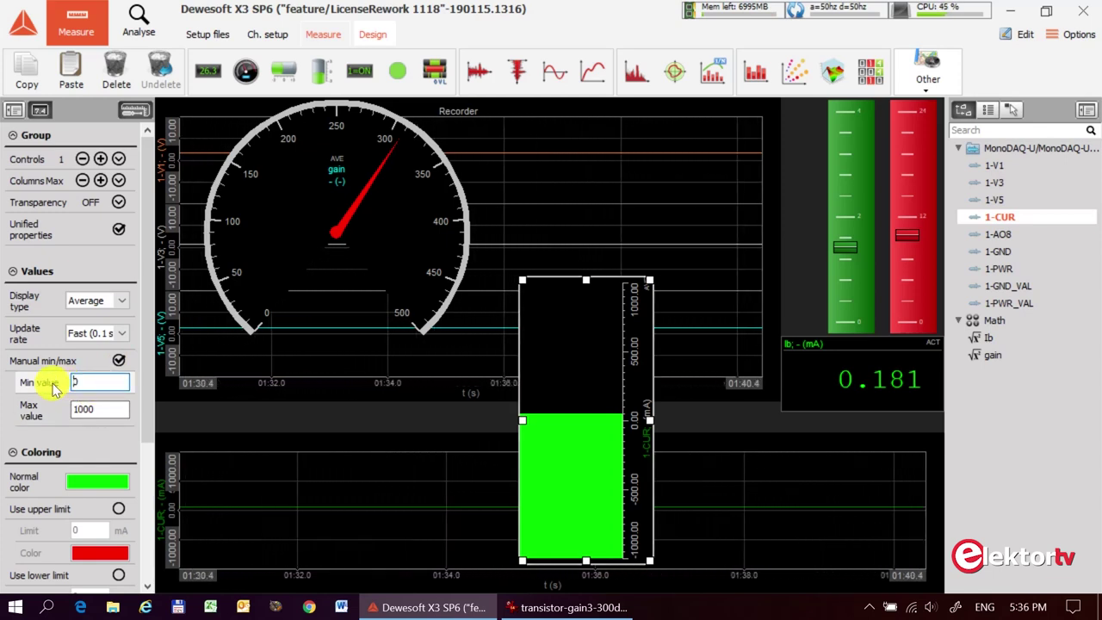
left_click(100, 408)
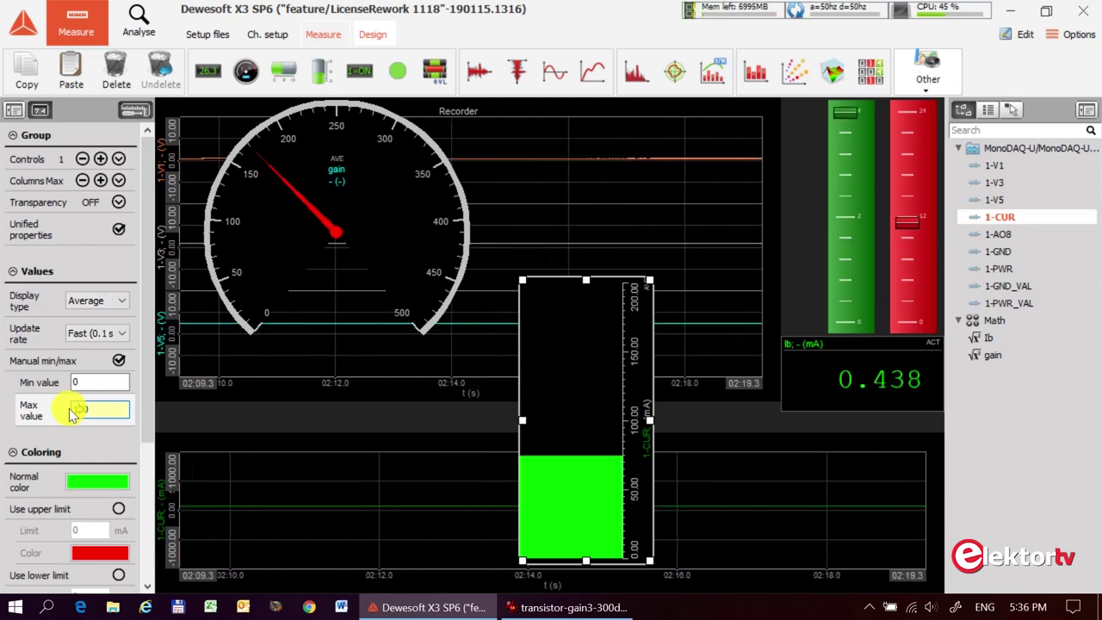
type("100")
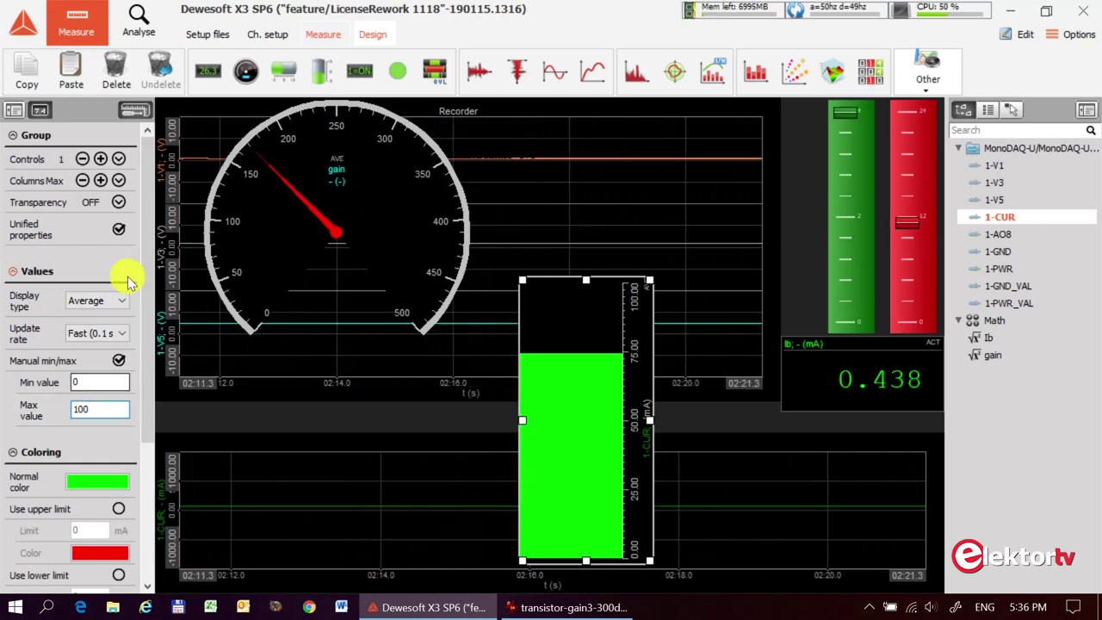
Back in live measuring, sweep the 1-AO8 output near zero, then near maximum
left_click(319, 36)
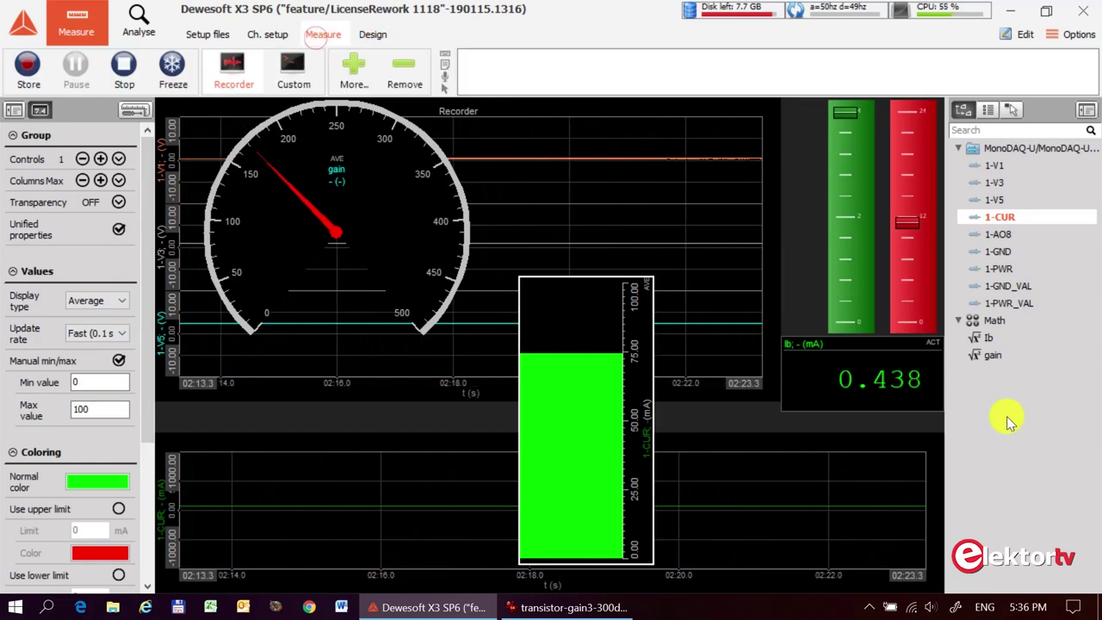
left_click(848, 118)
mouse_move(854, 150)
left_mouse_down()
mouse_move(849, 281)
mouse_move(834, 226)
left_mouse_up()
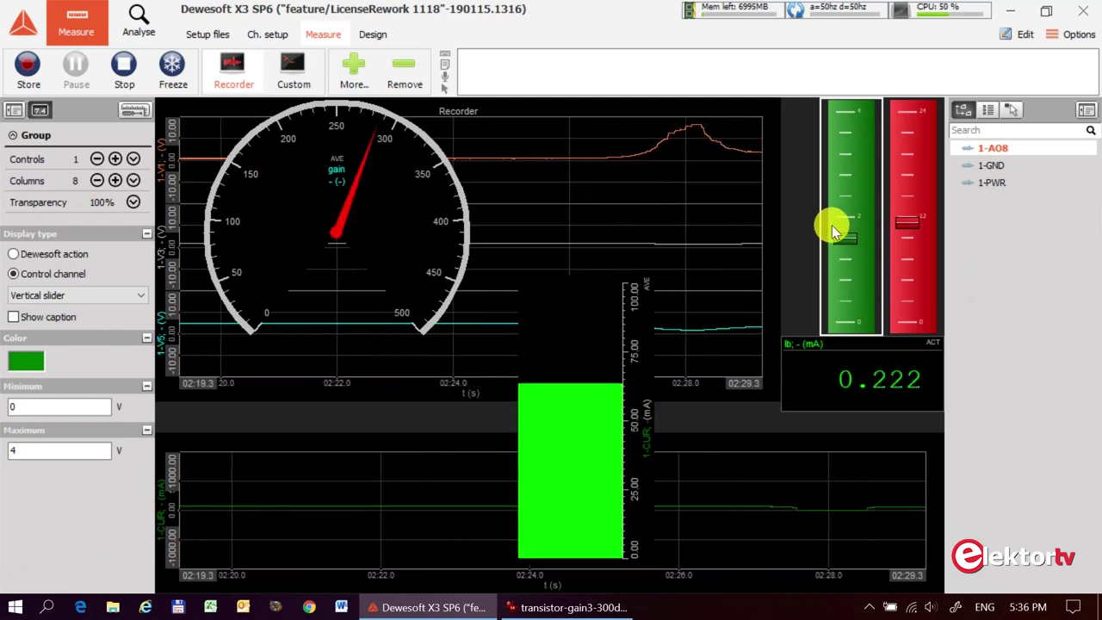
left_click_drag(842, 269, 848, 150)
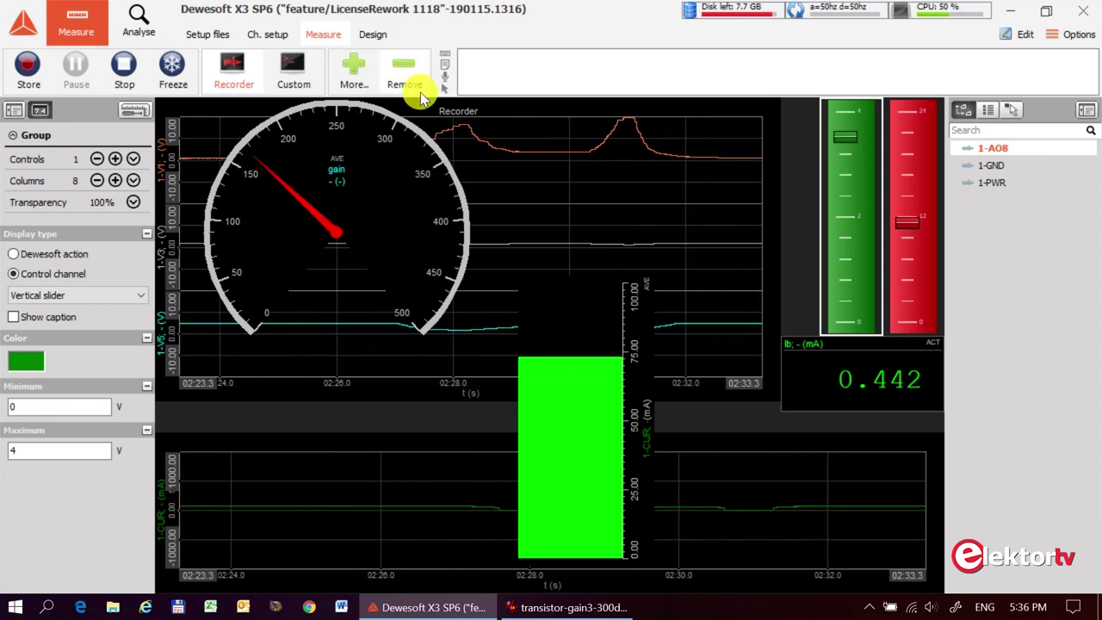
Delete the lower collector-current recorder from the screen layout
left_click(373, 35)
left_click(423, 479)
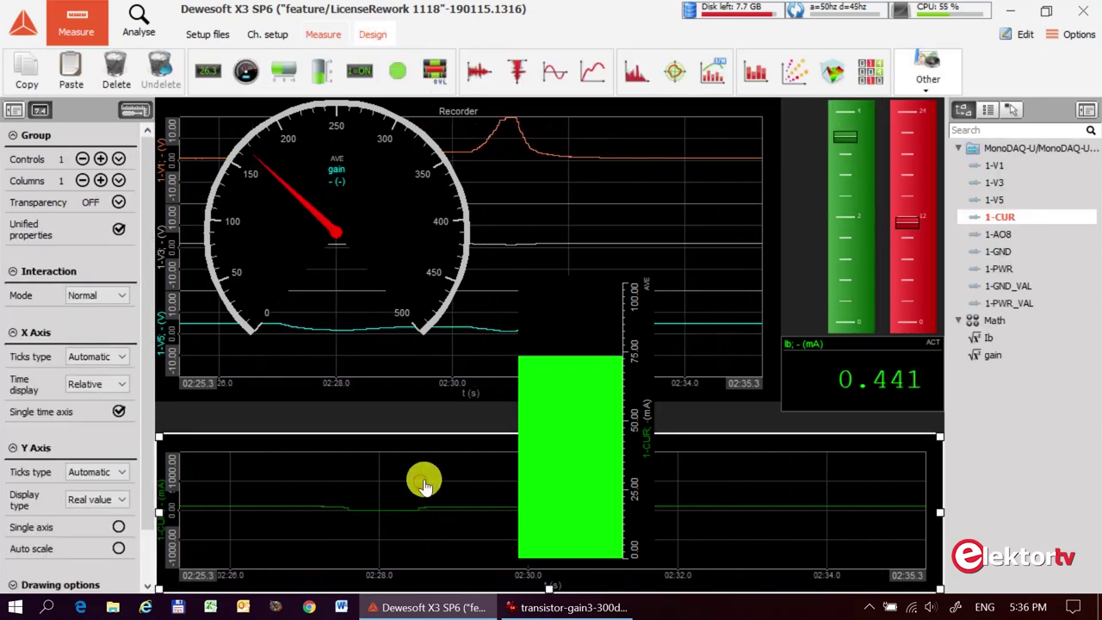
key("Delete")
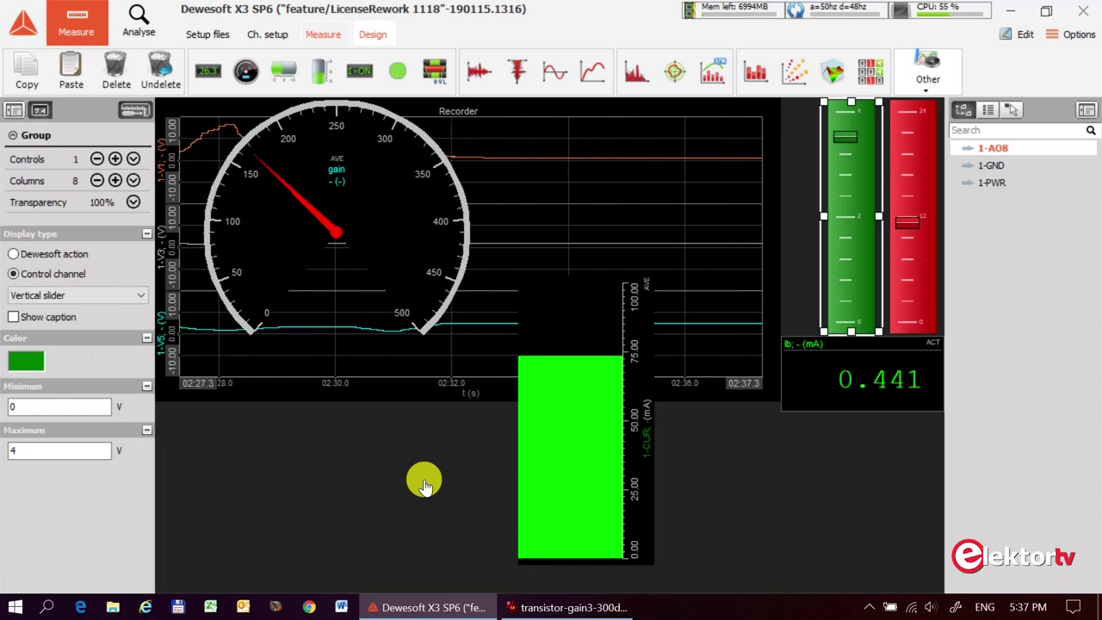
Nudge the current bar right and down, adjust 1-AO8, and record a short take to gain_0002
left_click_drag(551, 300, 584, 319)
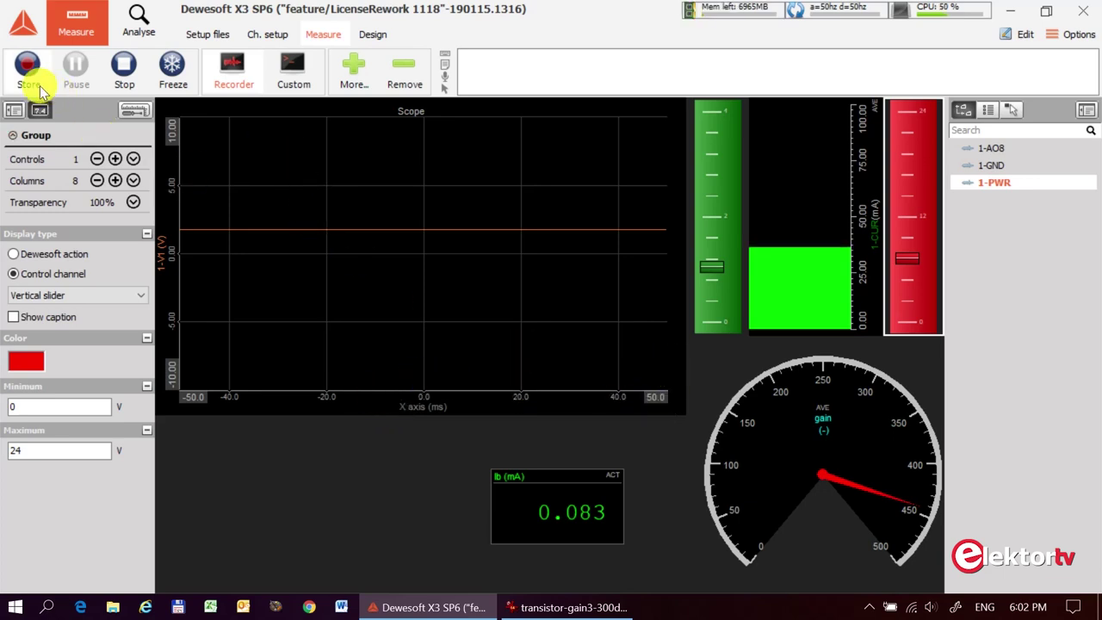
mouse_move(715, 276)
left_mouse_down()
mouse_move(711, 250)
mouse_move(711, 278)
left_mouse_up()
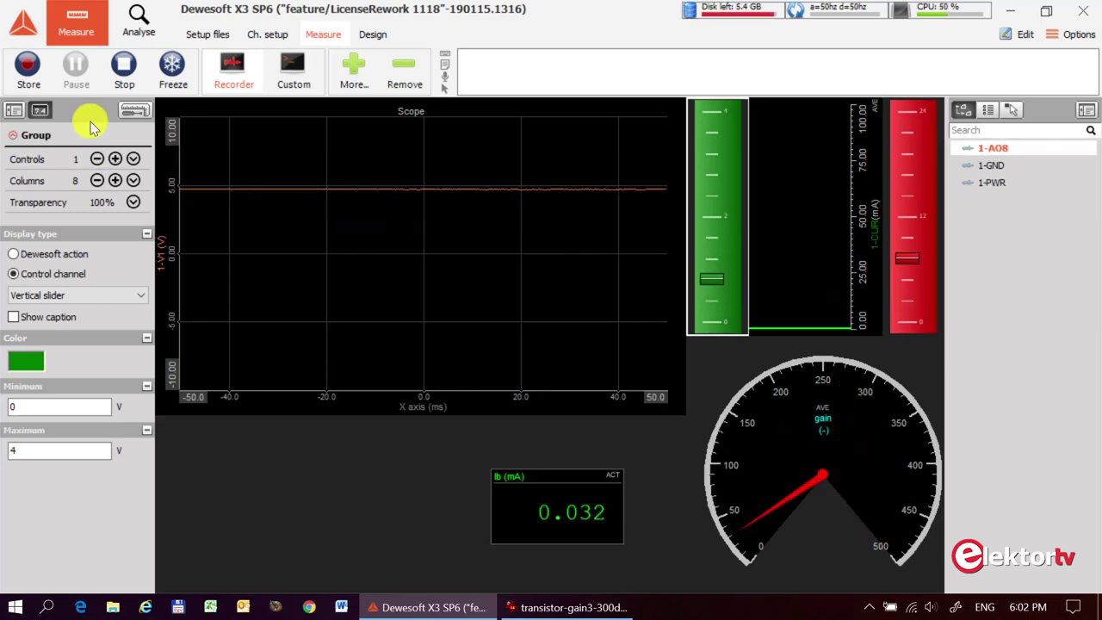
left_click(28, 69)
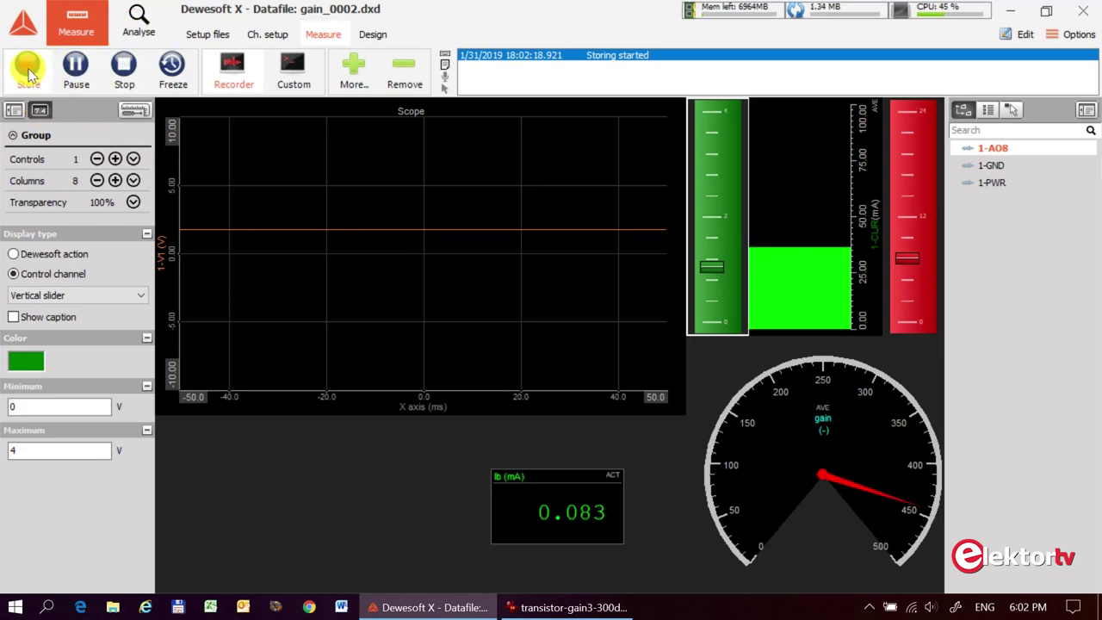
left_click(28, 73)
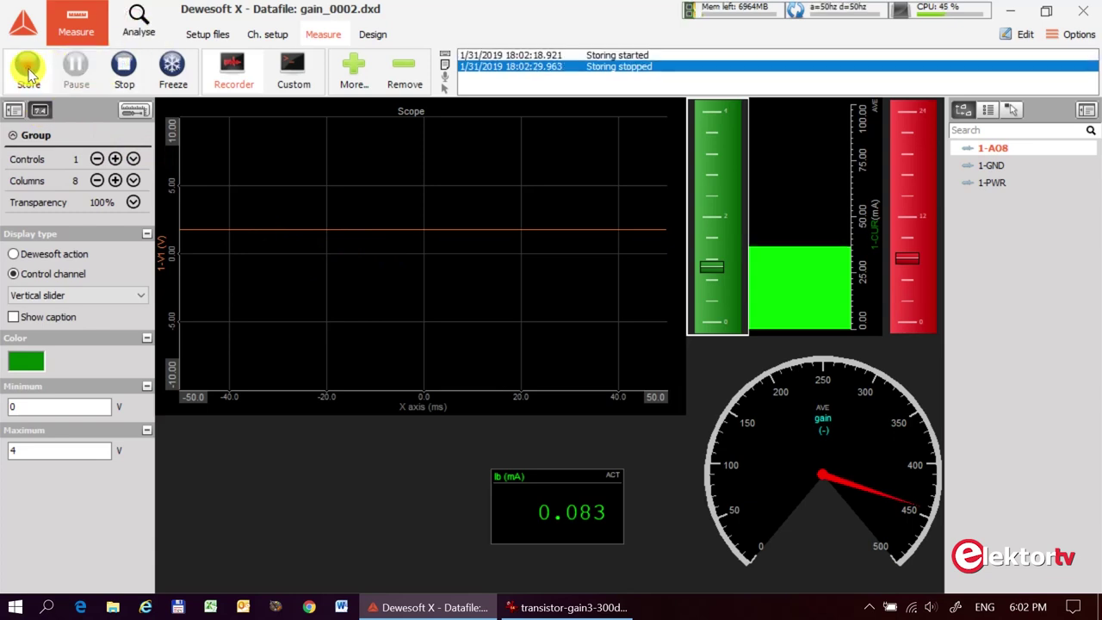
Export all eleven channels of gain_0002 to a Text/CSV file in the Exports folder
left_click(141, 25)
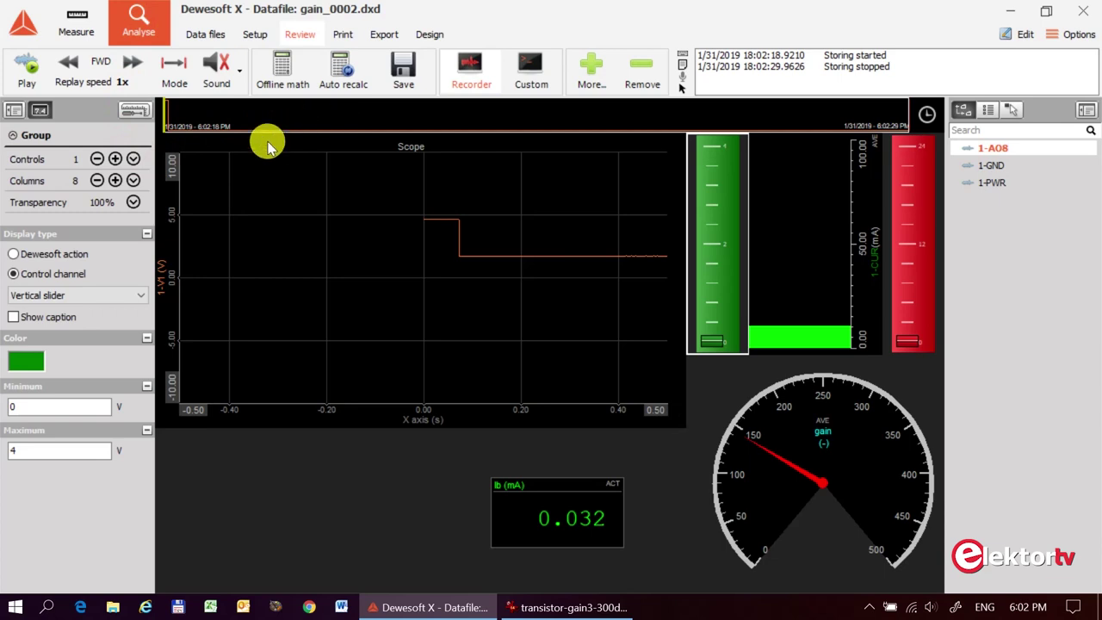
left_click(380, 34)
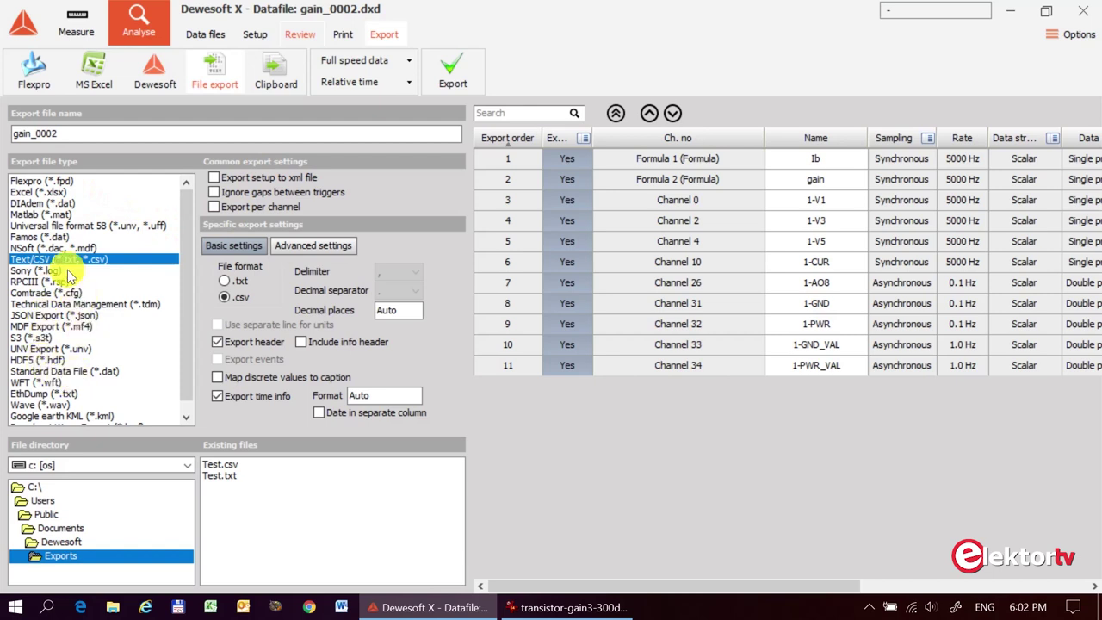
scroll(182, 297, "down", 1)
scroll(183, 328, "up", 1)
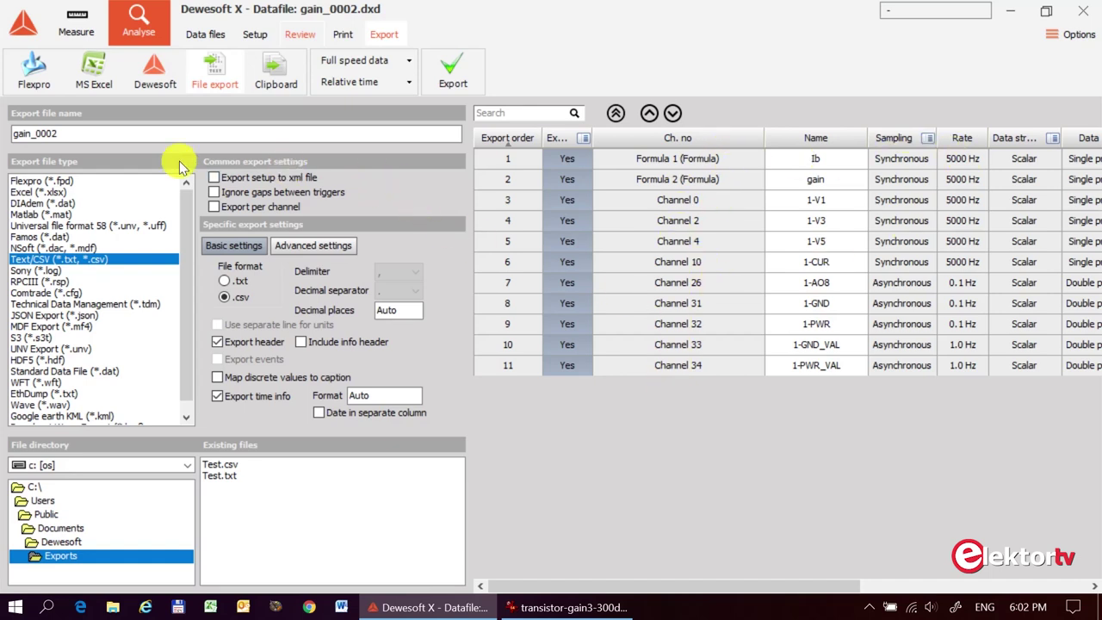
left_click(96, 132)
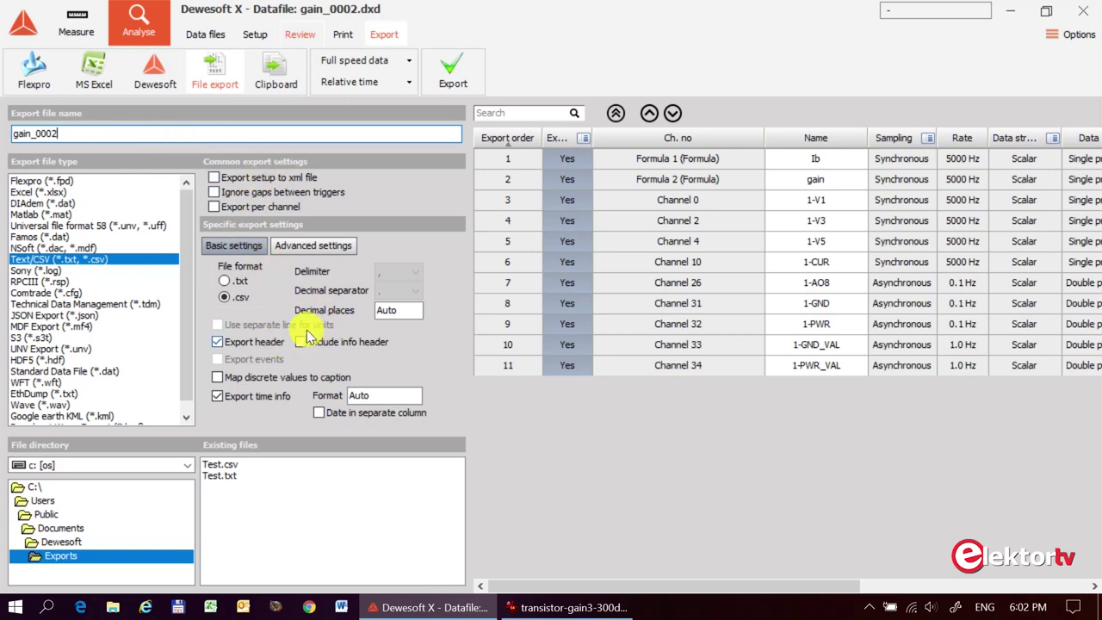
left_click(453, 75)
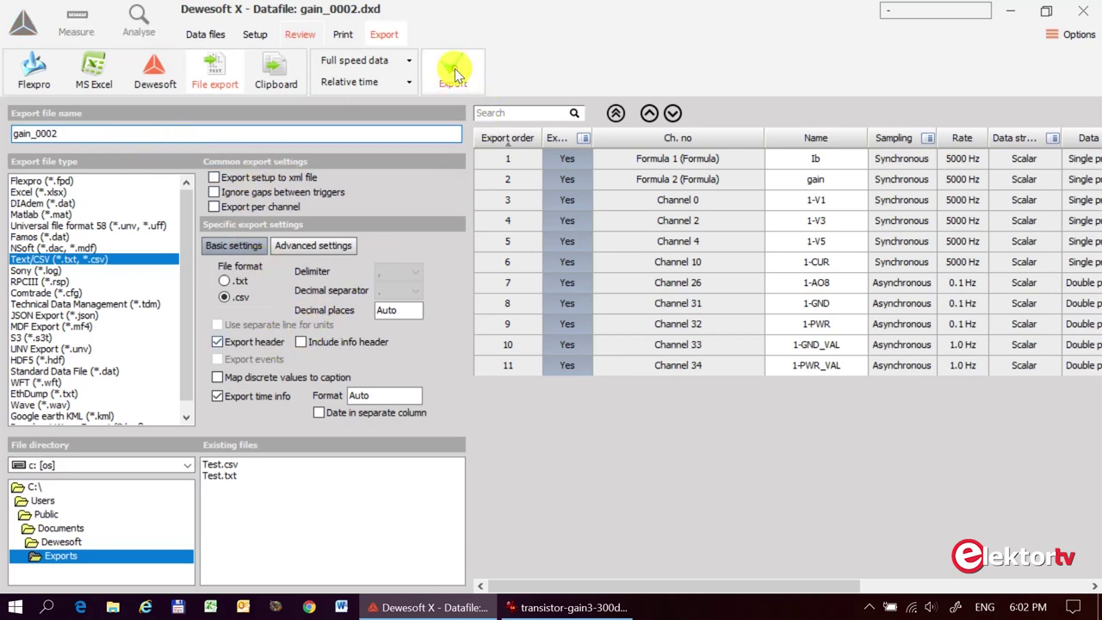